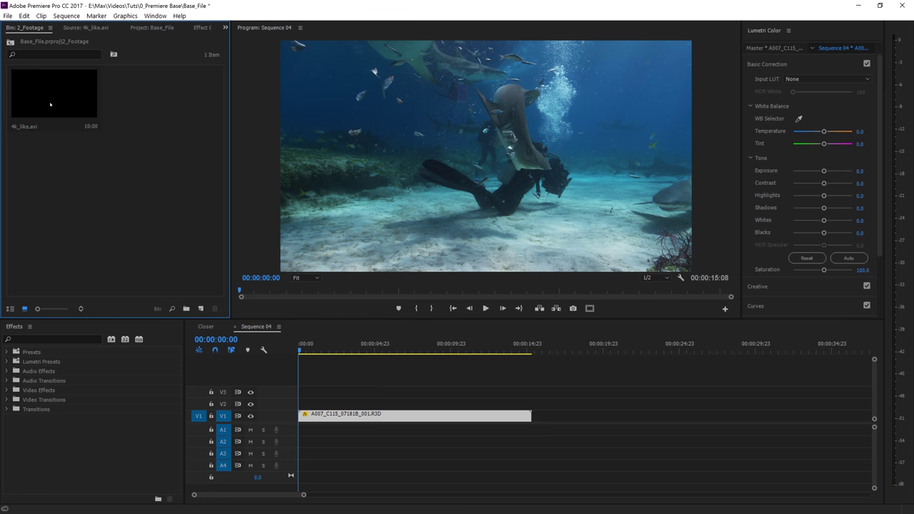
# Preview 4k_like.avi, overlay it on track V2 above the shark clip at the sequence start, and play it back
pyautogui.doubleClick(50, 105)
pyautogui.moveTo(10, 293); pyautogui.dragTo(217, 300)
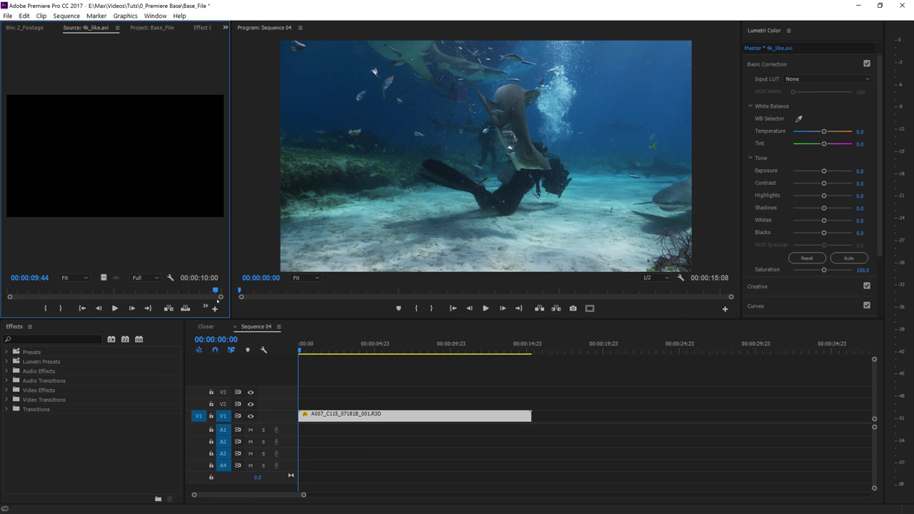
pyautogui.click(34, 30)
pyautogui.moveTo(54, 92); pyautogui.dragTo(337, 404)
pyautogui.press('space')
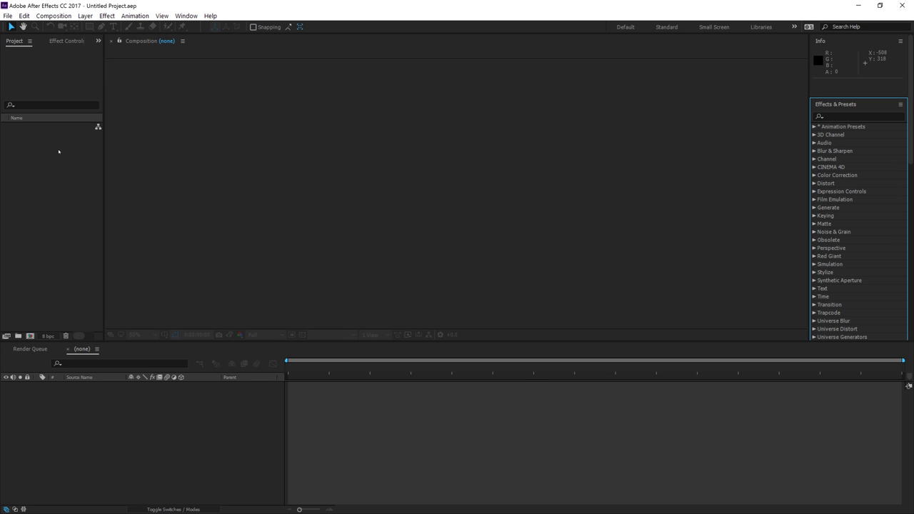
# Close the Project panel in After Effects and bring it back
pyautogui.click(30, 42)
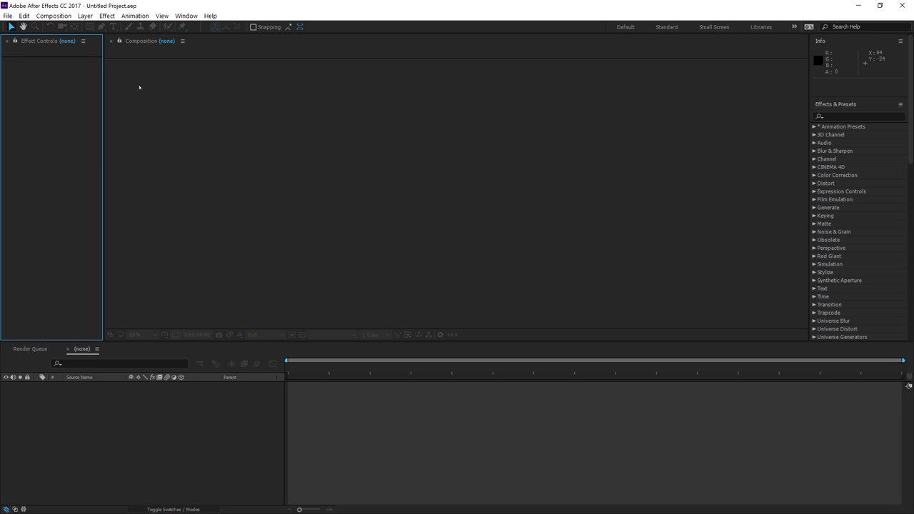
pyautogui.click(187, 15)
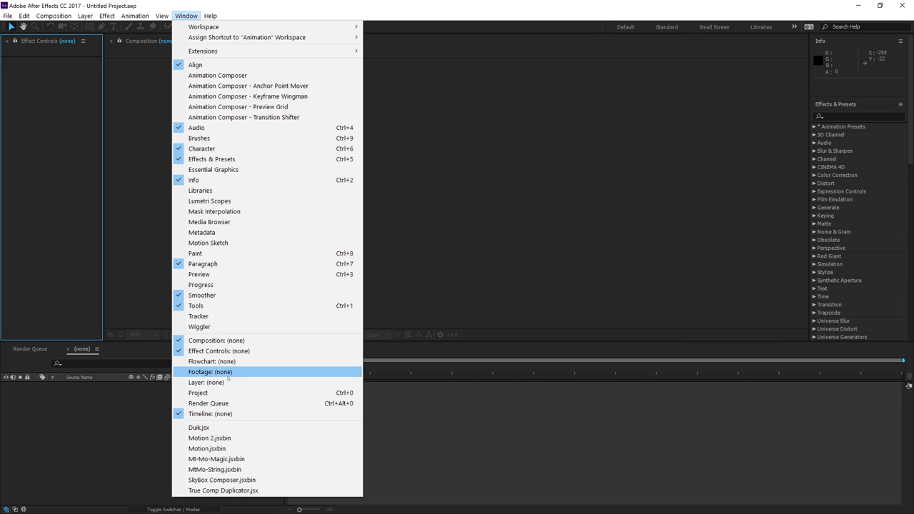
pyautogui.click(207, 393)
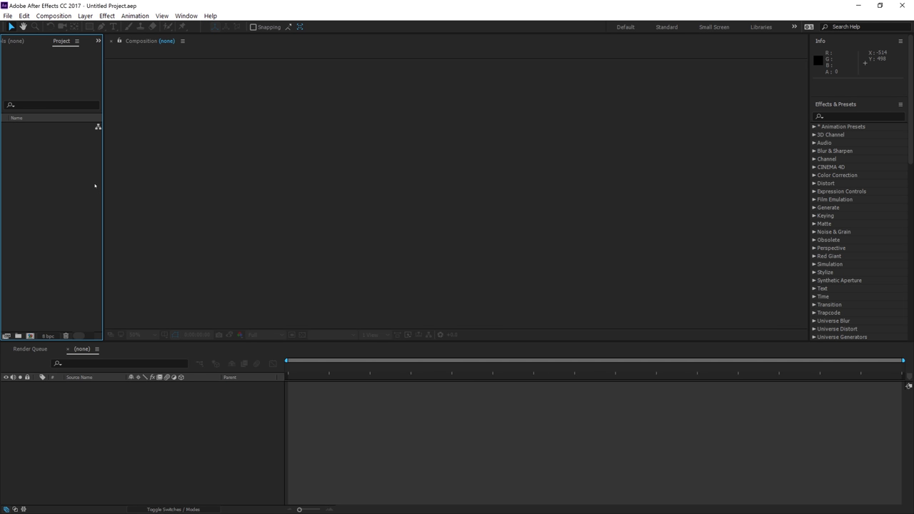
# Start a new composition and keep the name Comp 1
pyautogui.rightClick(61, 150)
pyautogui.click(154, 156)
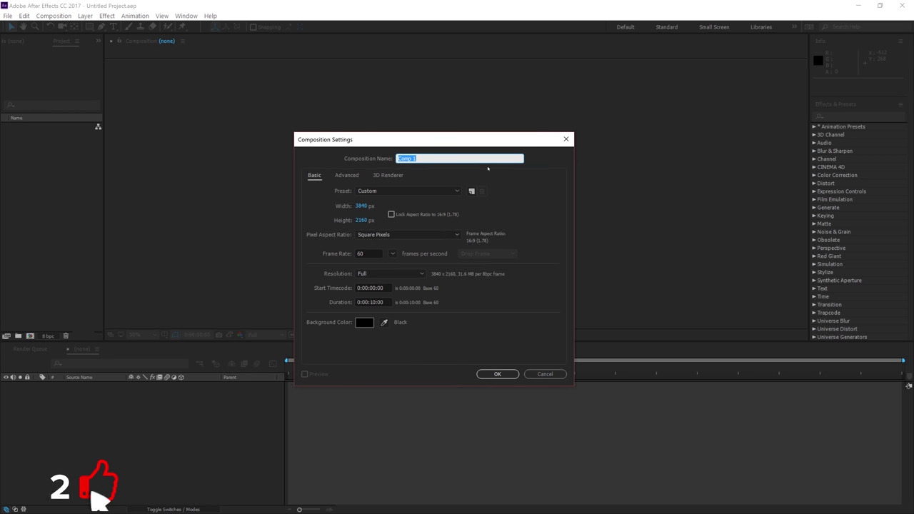
pyautogui.tripleClick(432, 158)
pyautogui.click(422, 170)
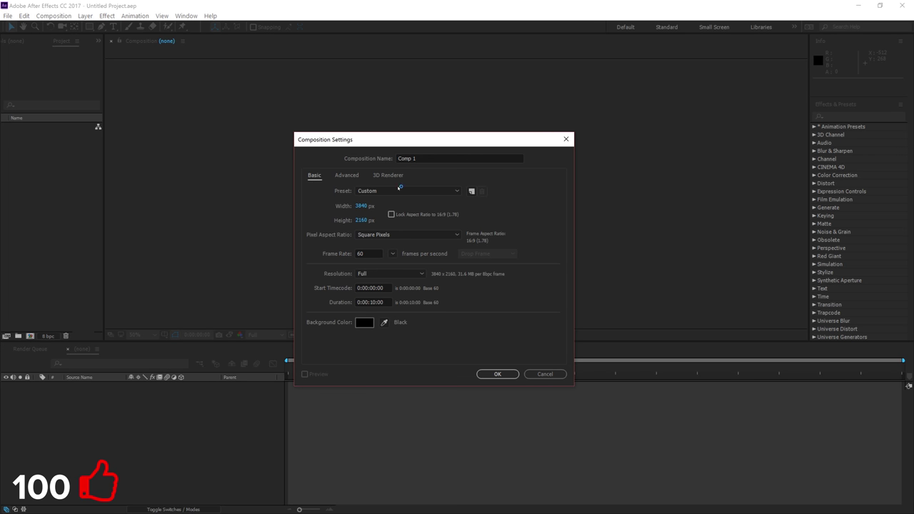
# Set the new composition's width to 1920 px and height to 1080 px
pyautogui.click(362, 207)
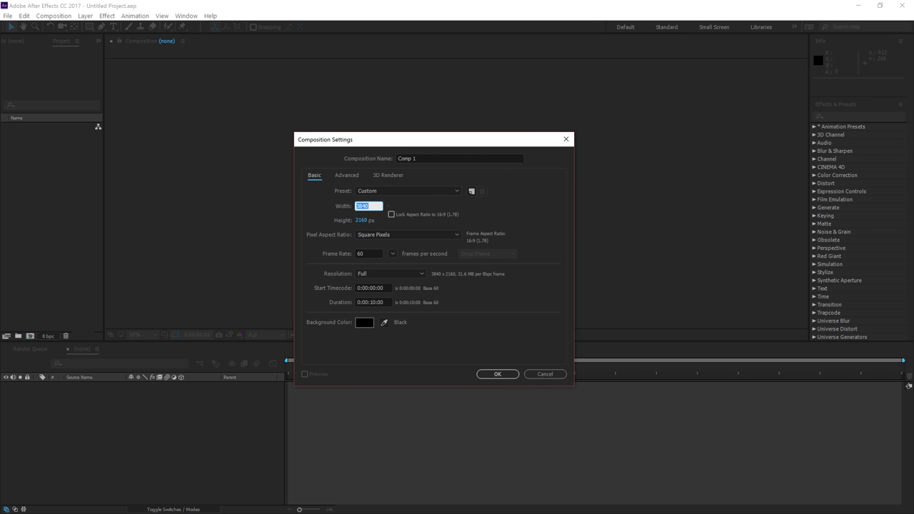
pyautogui.write('19820')
pyautogui.press('BackSpace')
pyautogui.press('BackSpace')
pyautogui.press('BackSpace')
pyautogui.press('BackSpace')
pyautogui.press('BackSpace')
pyautogui.write('1920')
pyautogui.press('Tab')
pyautogui.write('1080')
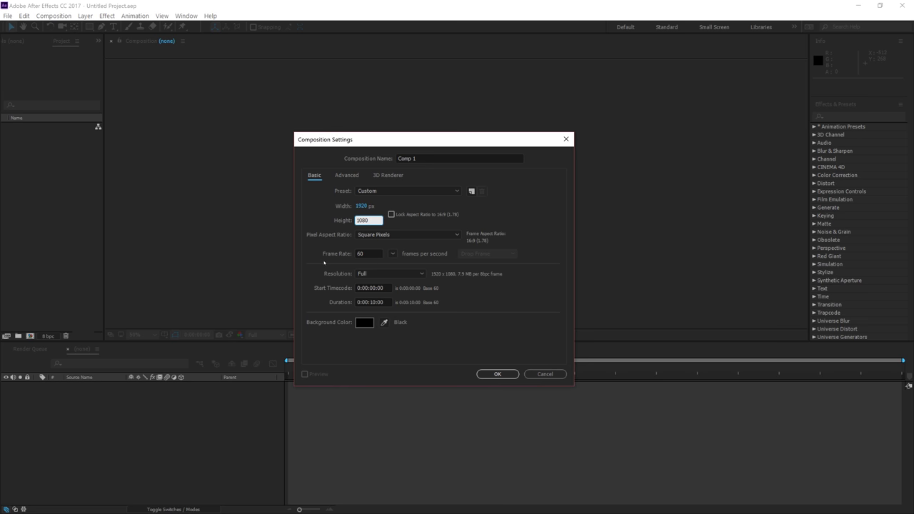
pyautogui.click(418, 251)
# Set the composition's width to 3840 px and height to 2160 px, and create it
pyautogui.click(362, 206)
pyautogui.write('3840')
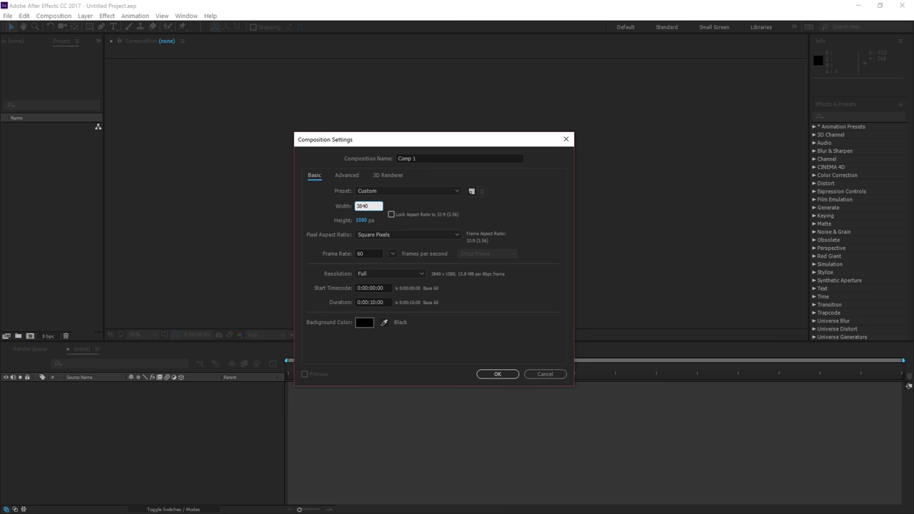
pyautogui.press('Tab')
pyautogui.write('2160')
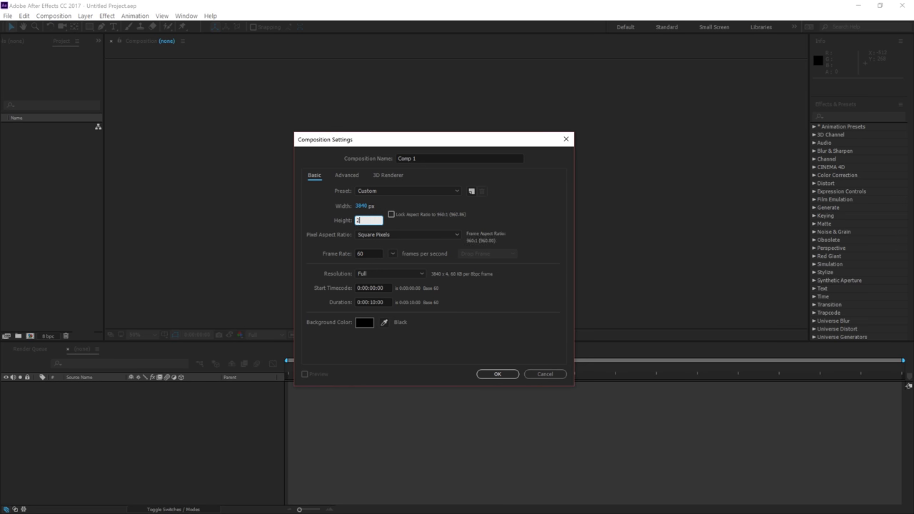
pyautogui.click(541, 208)
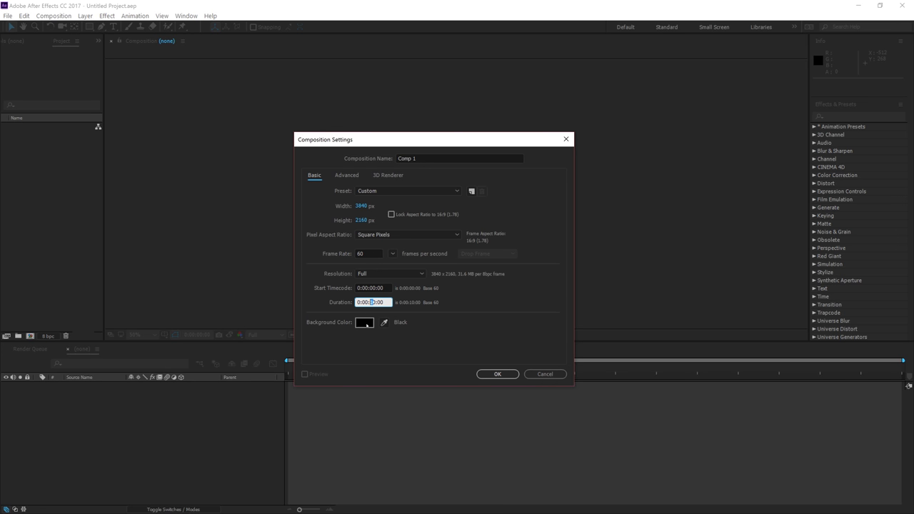
pyautogui.click(497, 374)
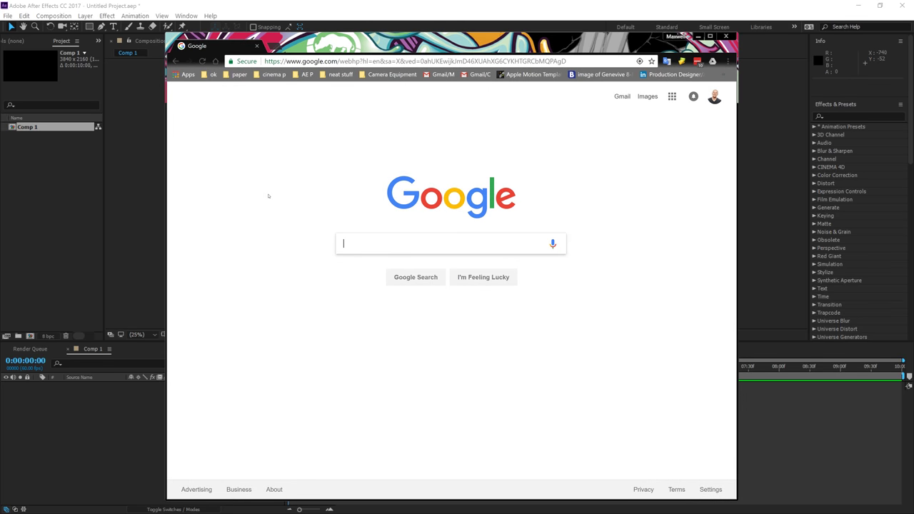
# In the web browser, search Google for "thumbs up png" and show the image results
pyautogui.write('thumb')
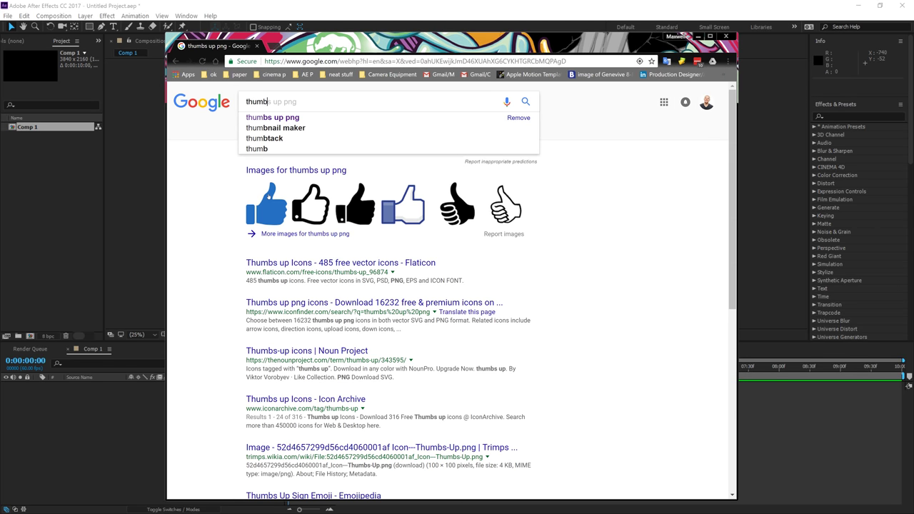
pyautogui.write('s up png')
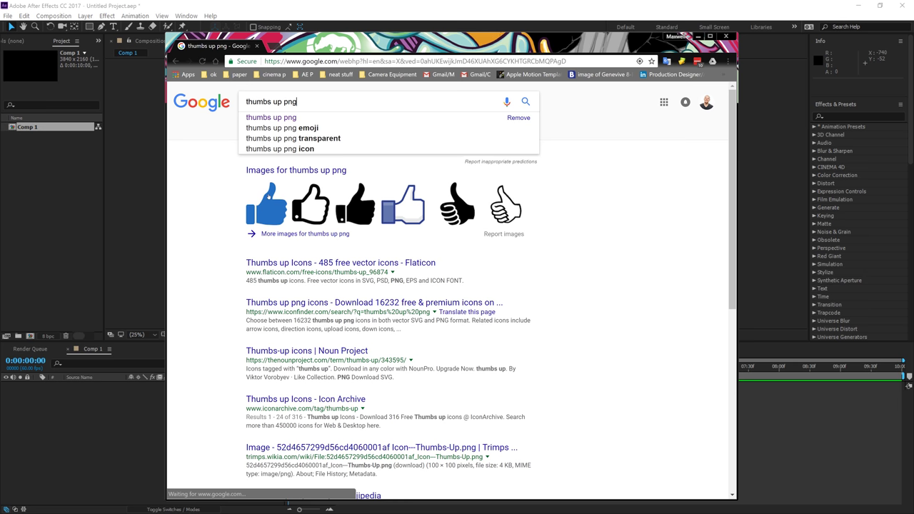
pyautogui.press('Return')
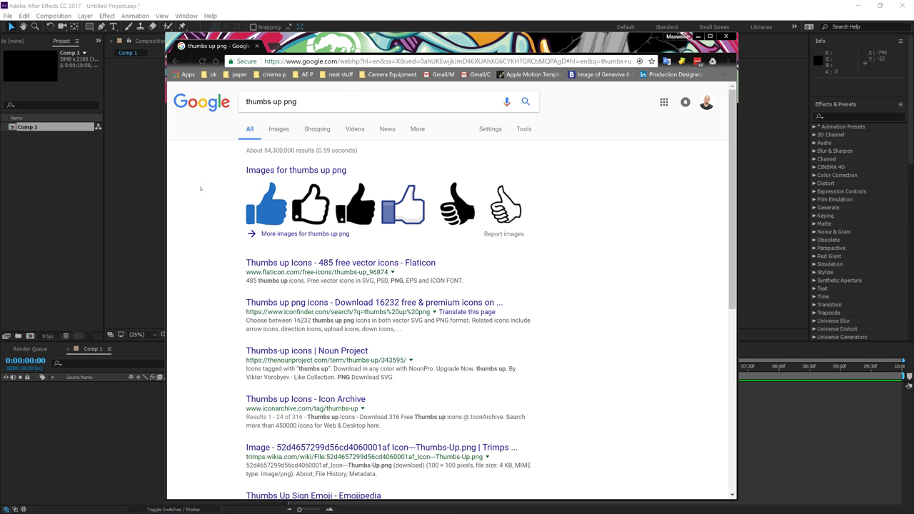
pyautogui.click(279, 130)
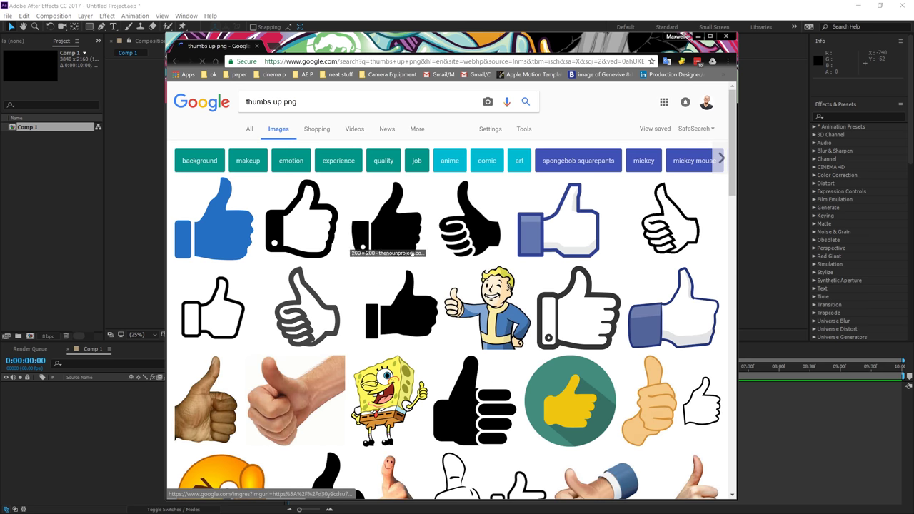
# Preview the black outlined thumbs-up icon from the image results and open it at full size
pyautogui.click(301, 224)
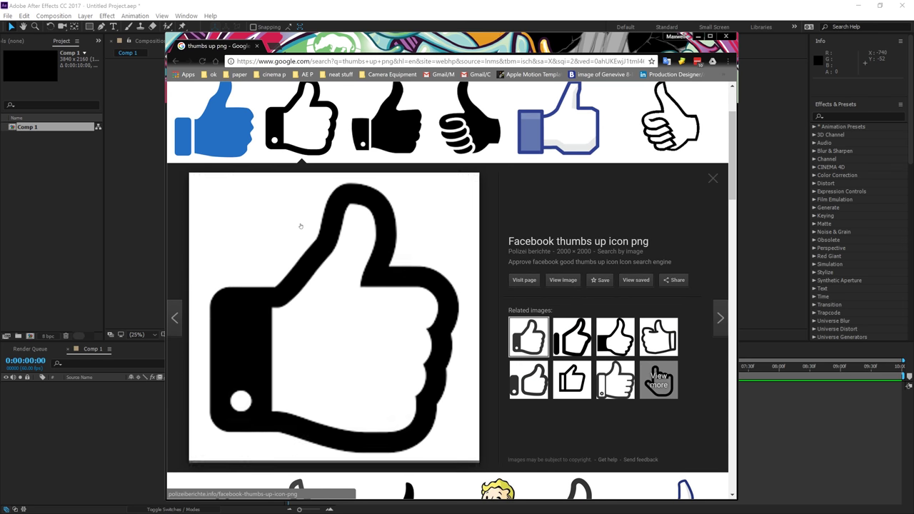
pyautogui.click(214, 125)
pyautogui.click(296, 129)
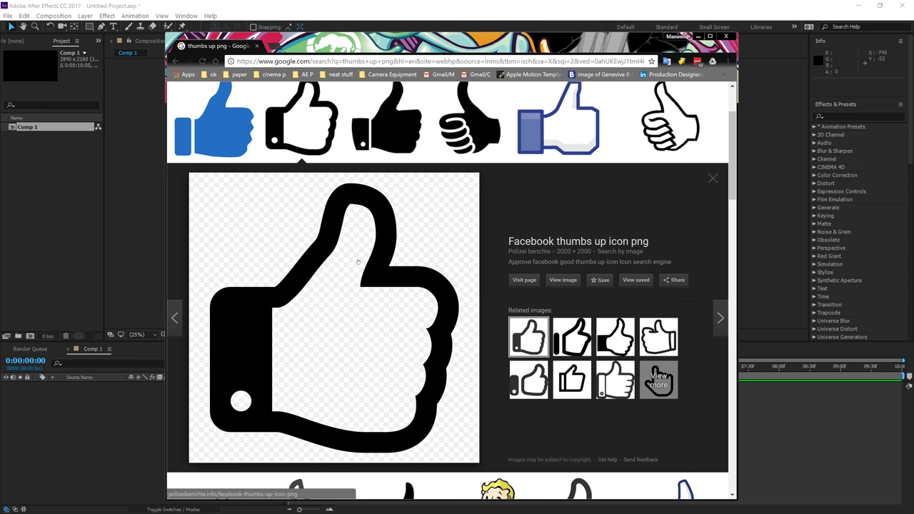
pyautogui.scroll(-3, 400, 307)
pyautogui.scroll(5, 401, 306)
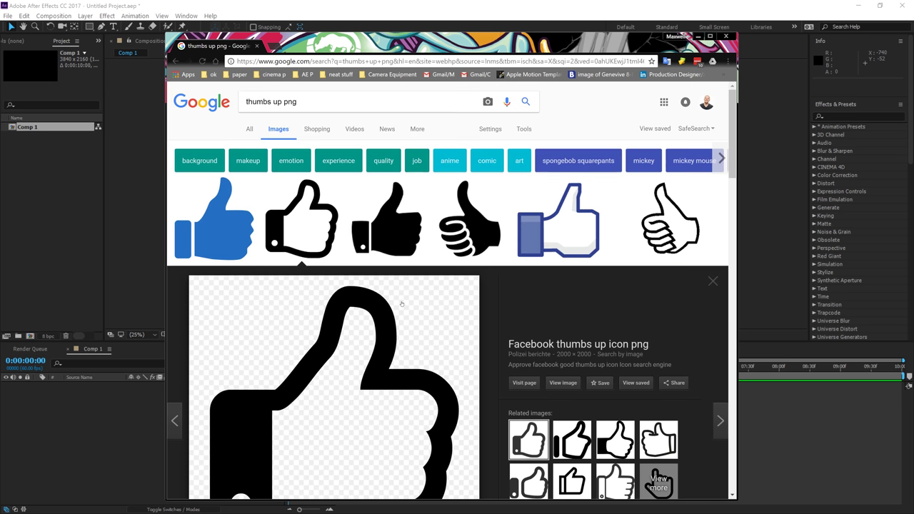
pyautogui.scroll(-3, 402, 305)
pyautogui.click(567, 192)
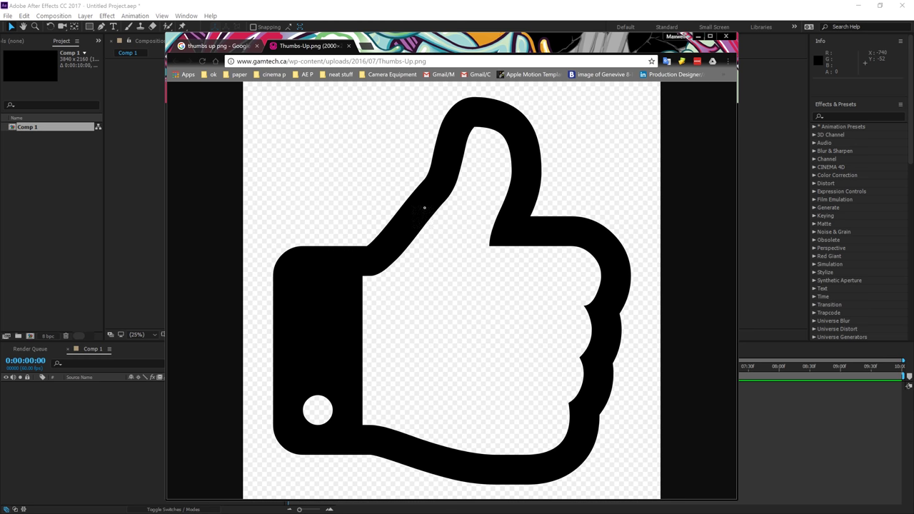
# Save the full-size thumbs-up image as a PNG in the Assets folder and close the browser pages
pyautogui.rightClick(424, 208)
pyautogui.click(447, 226)
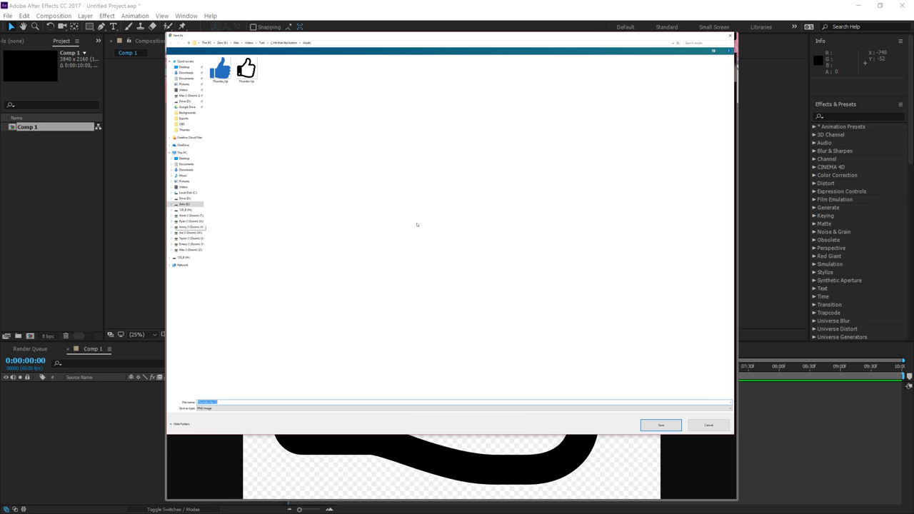
pyautogui.press('Return')
pyautogui.click(348, 46)
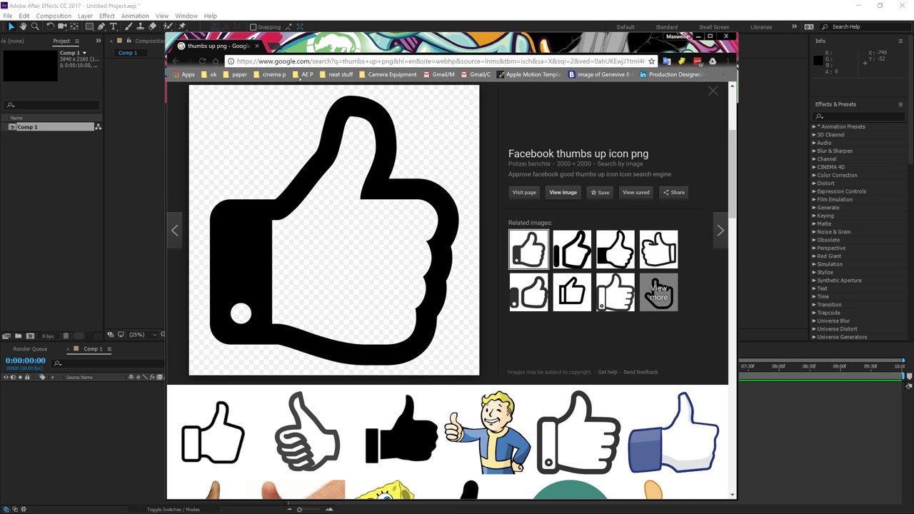
pyautogui.click(257, 45)
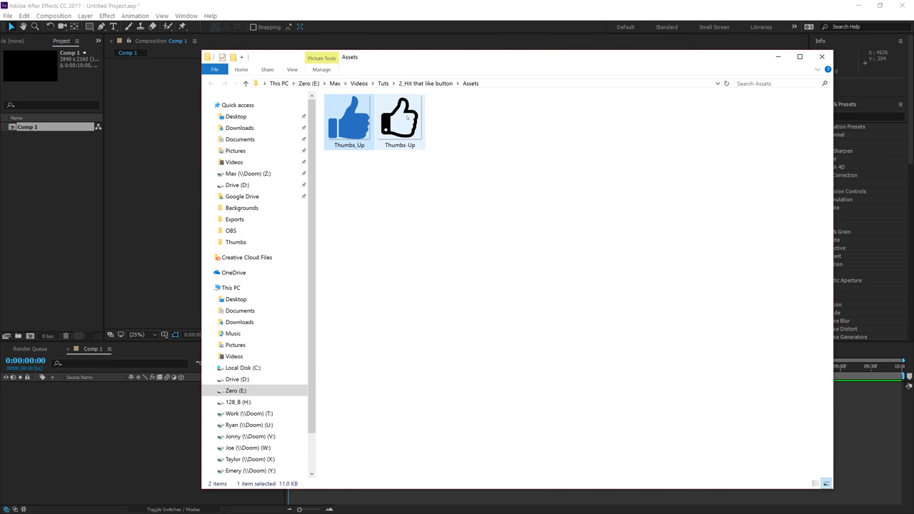
# Import Thumbs-Up.png from the Assets folder into the After Effects project and file it in a new folder named Assets
pyautogui.moveTo(399, 121); pyautogui.dragTo(47, 209)
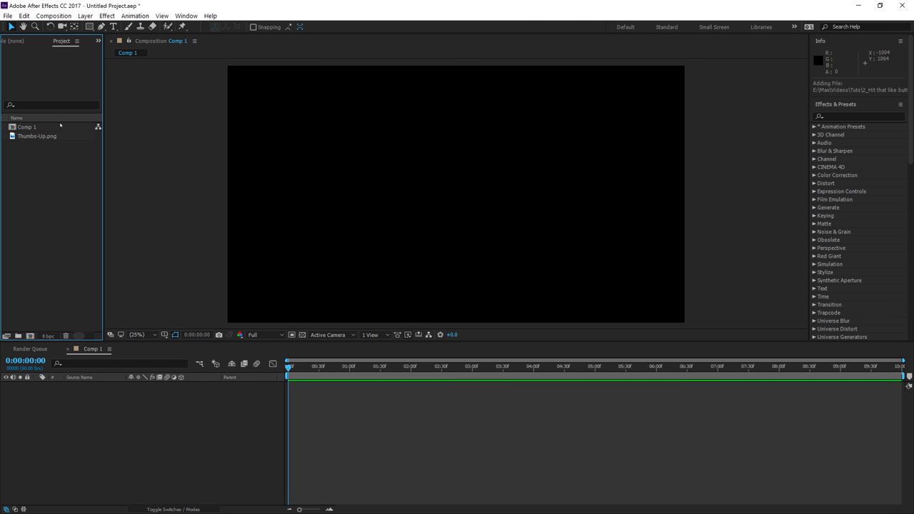
pyautogui.click(18, 336)
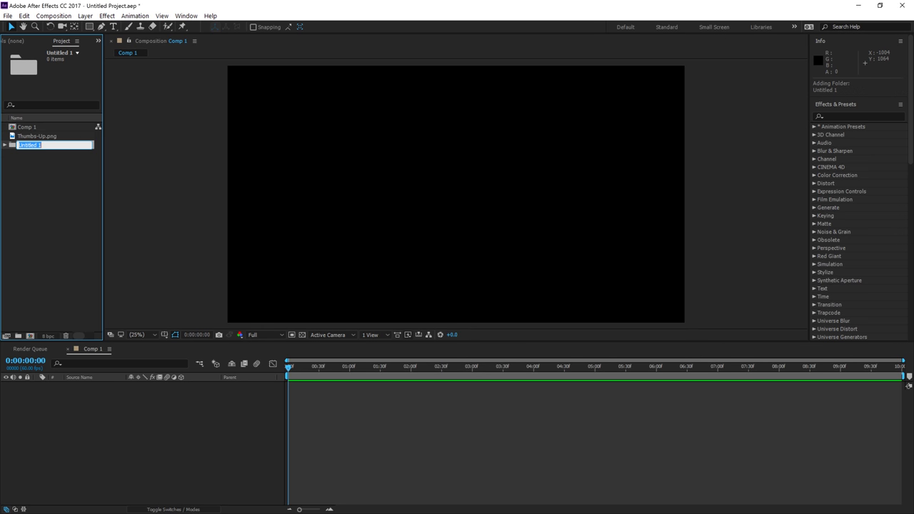
pyautogui.write('Assets')
pyautogui.press('Return')
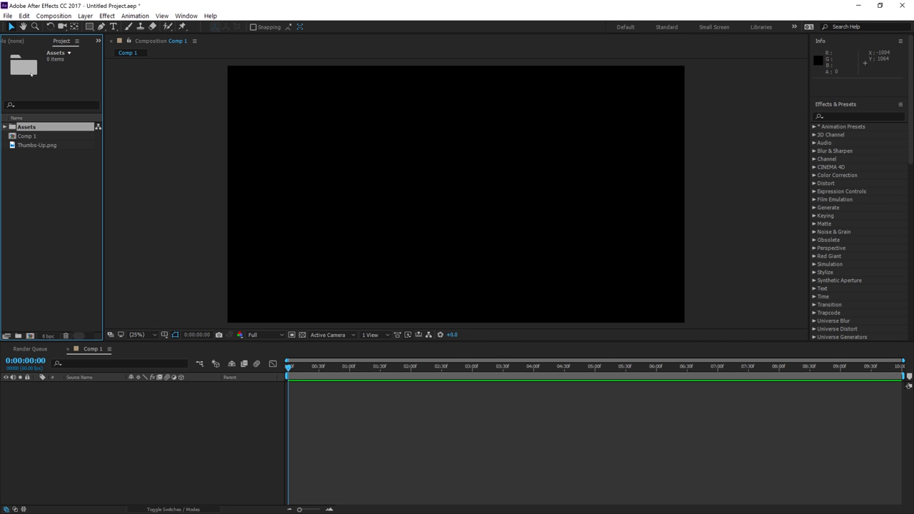
pyautogui.moveTo(29, 145); pyautogui.dragTo(35, 128)
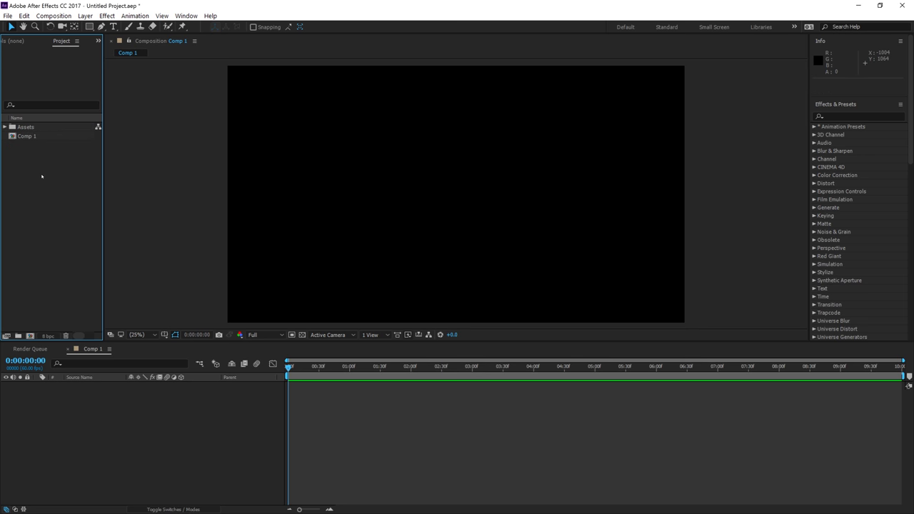
# Place Thumbs-Up.png at the centre of Comp 1 and turn on the transparency grid
pyautogui.click(5, 127)
pyautogui.click(47, 136)
pyautogui.moveTo(47, 135); pyautogui.dragTo(448, 204)
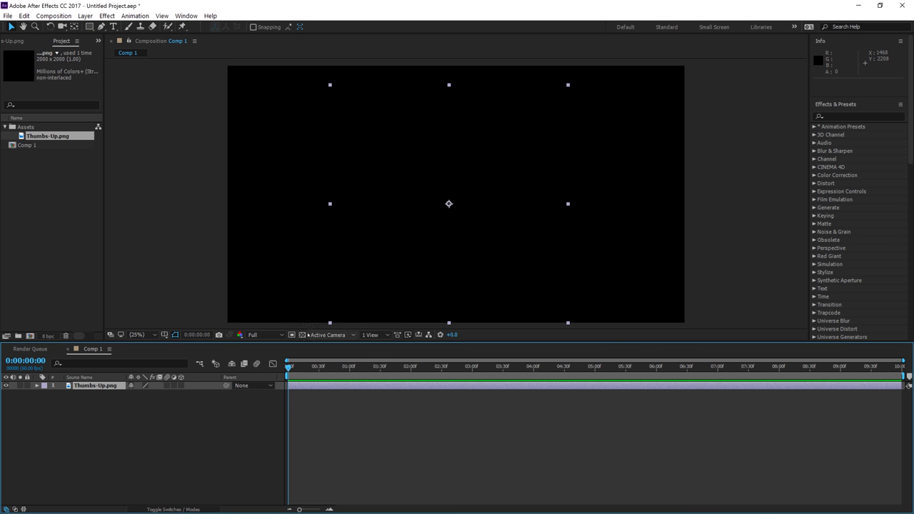
pyautogui.click(302, 334)
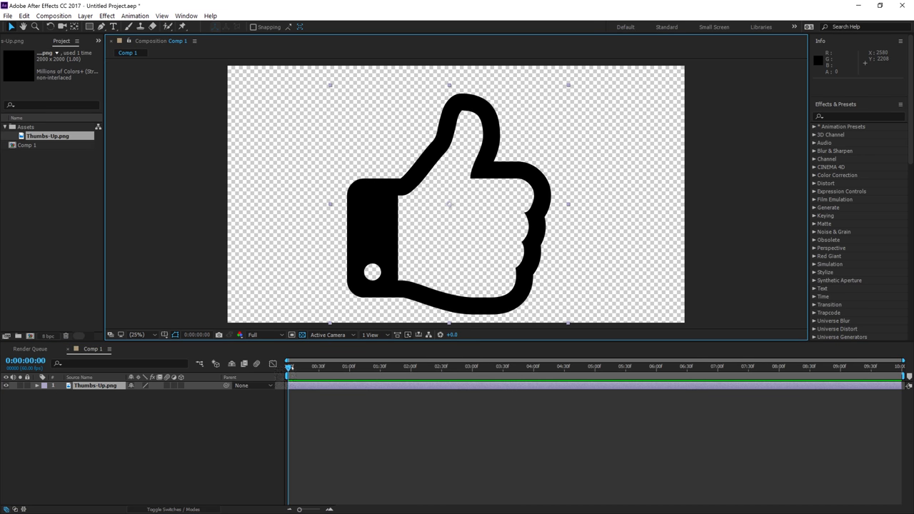
# Scale the Thumbs-Up.png layer to 19% and move it to the lower middle of the composition
pyautogui.press('s')
pyautogui.moveTo(161, 394); pyautogui.dragTo(124, 401)
pyautogui.click(202, 430)
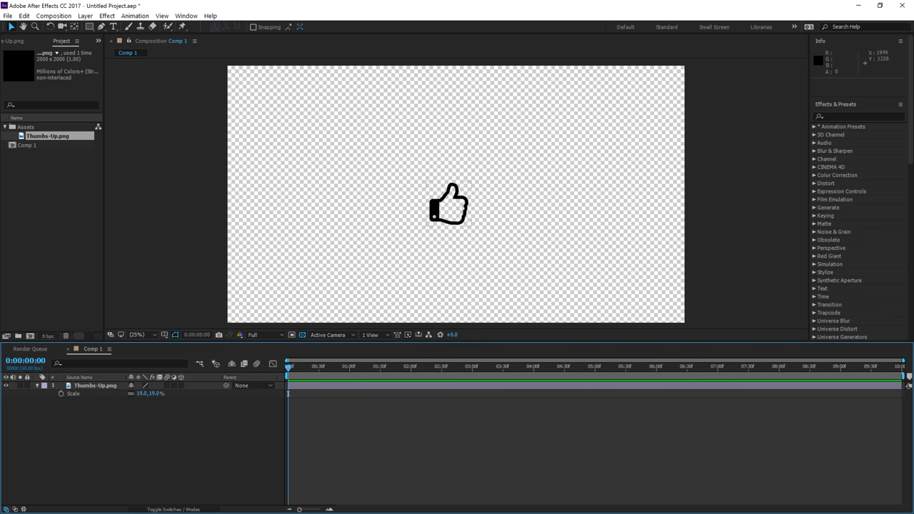
pyautogui.moveTo(466, 209); pyautogui.dragTo(455, 293)
pyautogui.click(250, 449)
pyautogui.press('s')
# Pre-compose the Thumbs-Up.png layer as "Thumbs up", leaving all attributes in Comp 1, and duplicate the resulting layer
pyautogui.rightClick(82, 387)
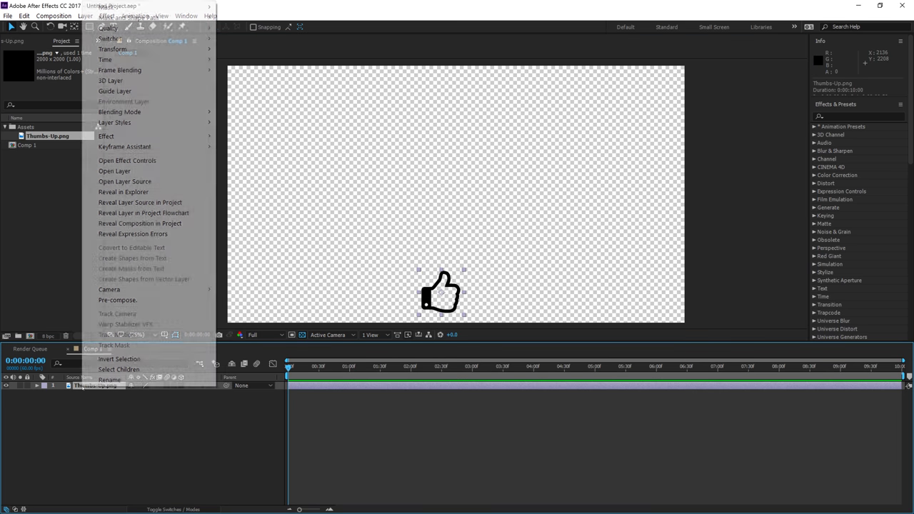
pyautogui.click(203, 301)
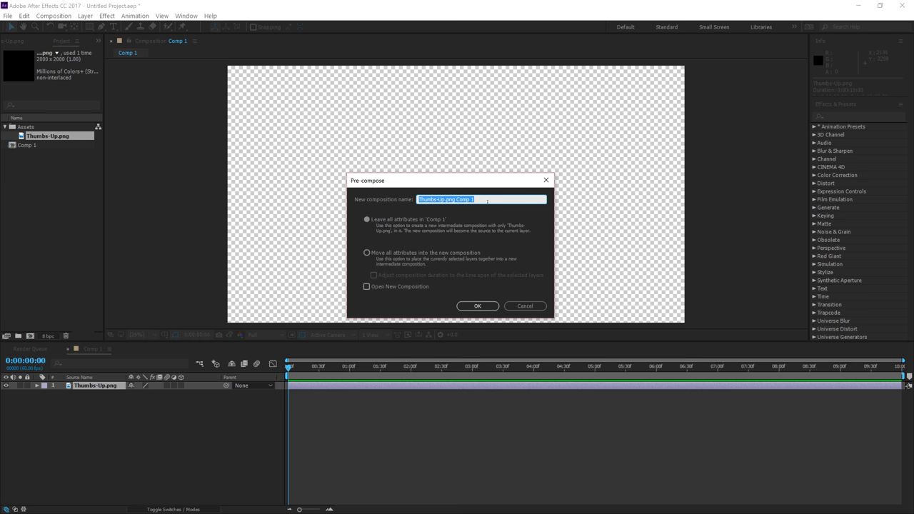
pyautogui.write('Thumbs up')
pyautogui.click(477, 306)
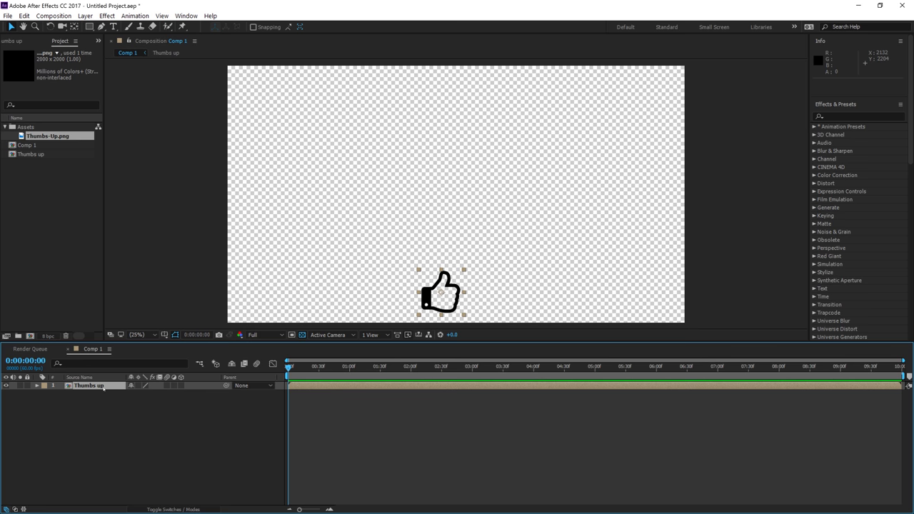
pyautogui.hotkey('ctrl', 'd')
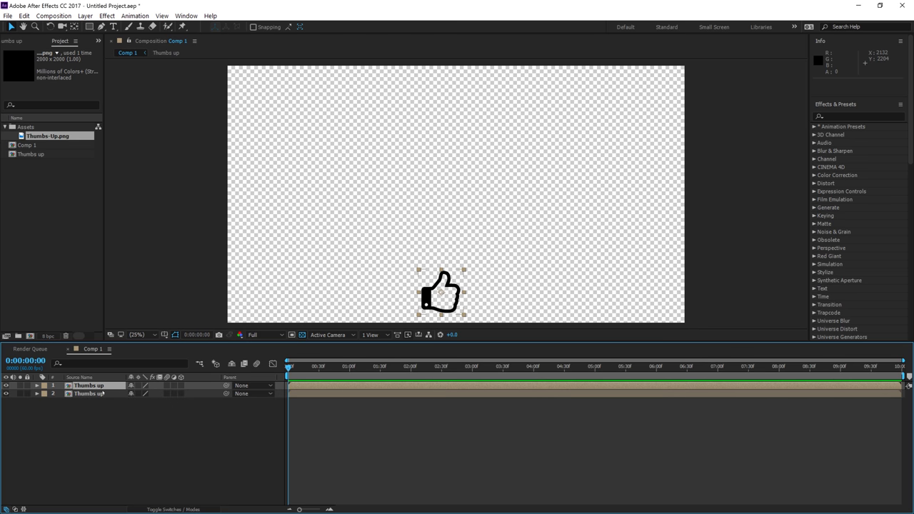
# Move the duplicate Thumbs up layer to the right of the original and turn it into a thumbs-down by setting its scale to -19%
pyautogui.moveTo(438, 297); pyautogui.dragTo(489, 295)
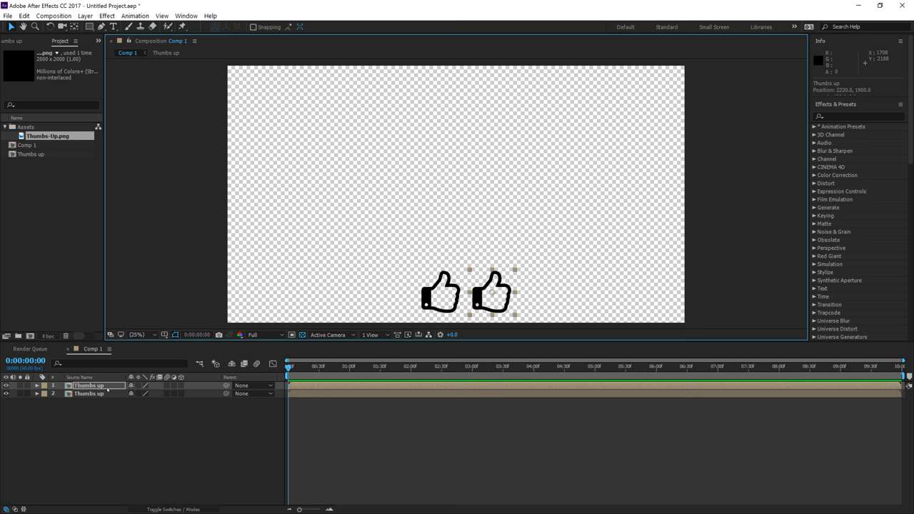
pyautogui.click(107, 390)
pyautogui.press('s')
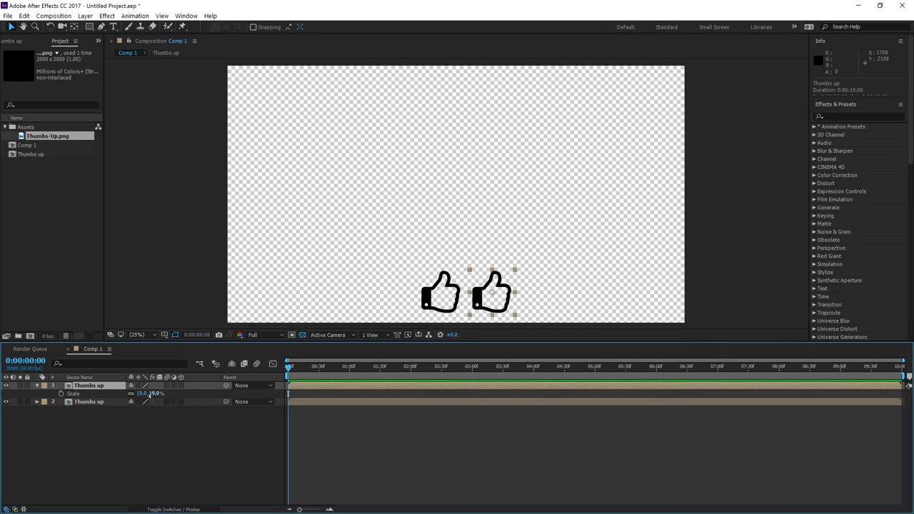
pyautogui.click(142, 394)
pyautogui.write('v-196')
pyautogui.press('BackSpace')
pyautogui.press('BackSpace')
pyautogui.press('BackSpace')
pyautogui.press('BackSpace')
pyautogui.press('BackSpace')
pyautogui.write('9')
pyautogui.press('Return')
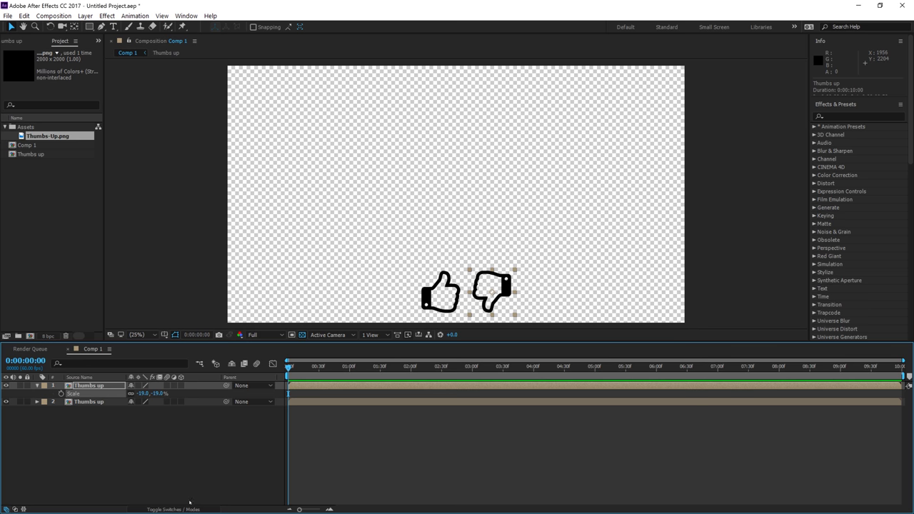
pyautogui.click(214, 449)
# Add a full-size Royal Blue solid as a background, place it beneath both Thumbs up layers, and lock it
pyautogui.hotkey('ctrl', 't')
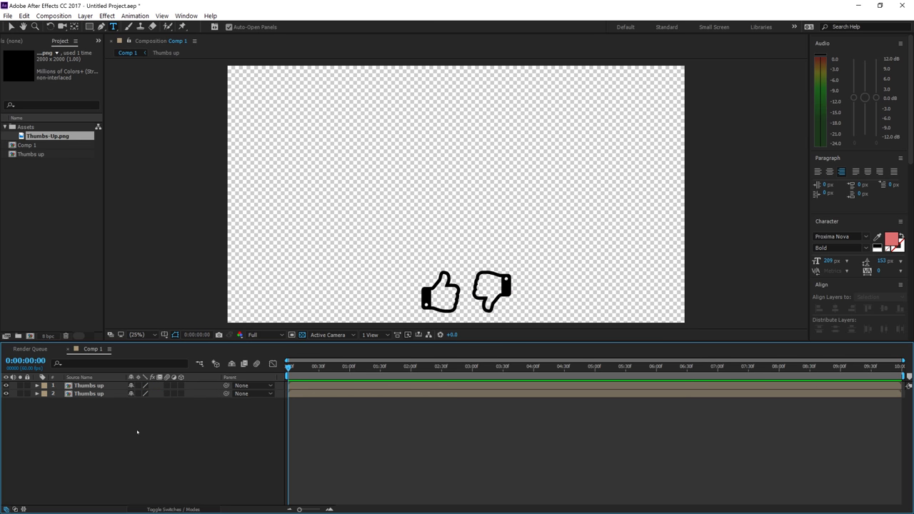
pyautogui.rightClick(93, 420)
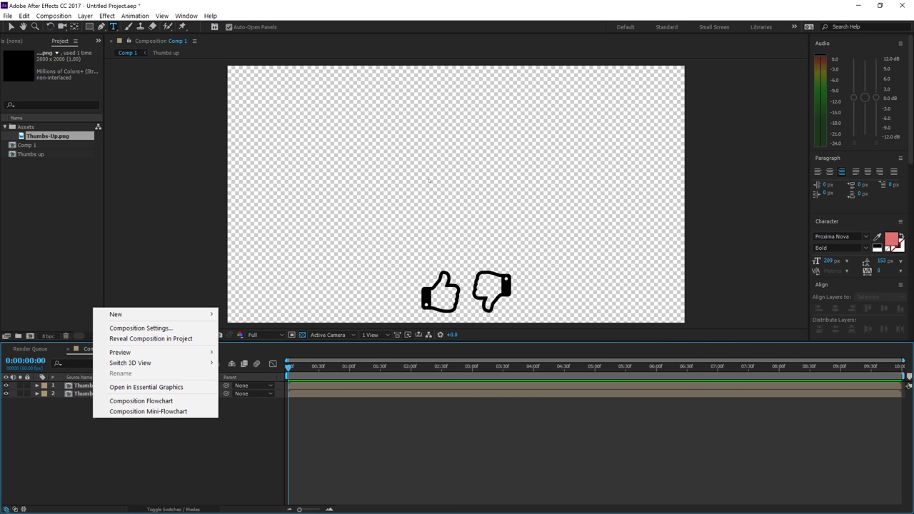
pyautogui.click(85, 463)
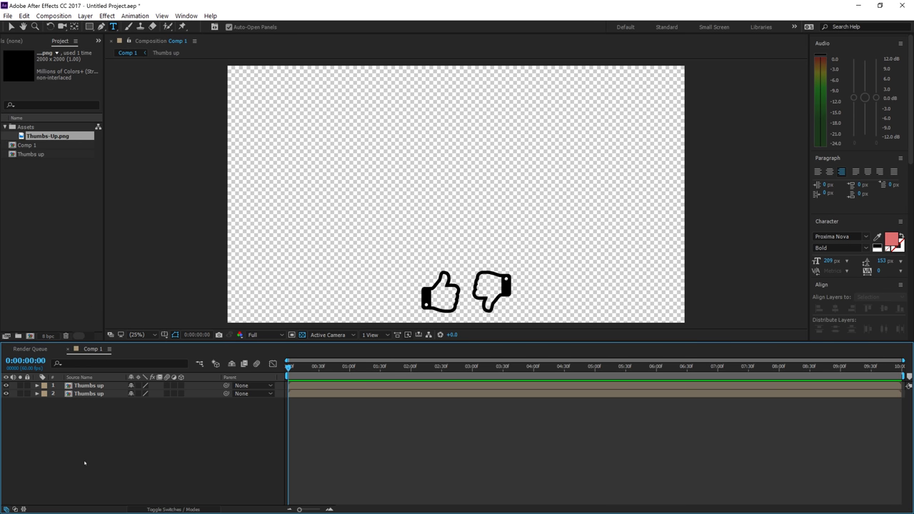
pyautogui.rightClick(103, 428)
pyautogui.moveTo(164, 323)
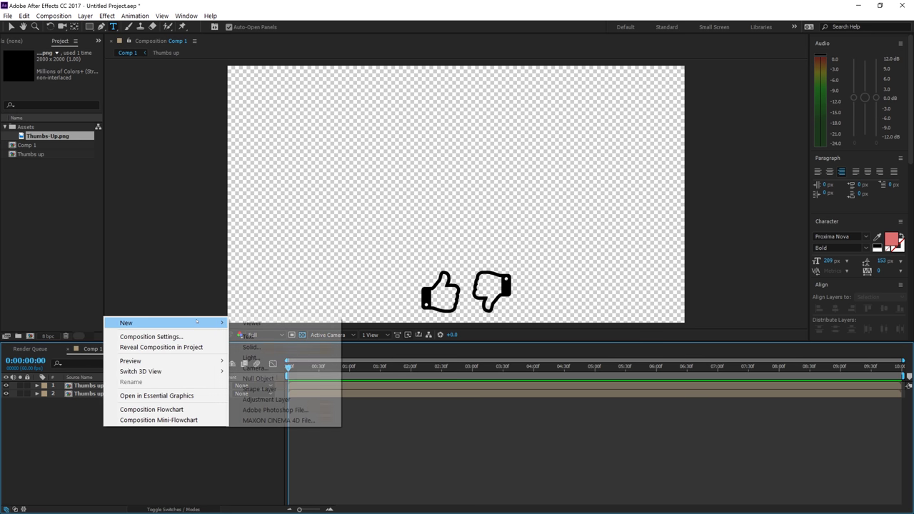
pyautogui.click(260, 347)
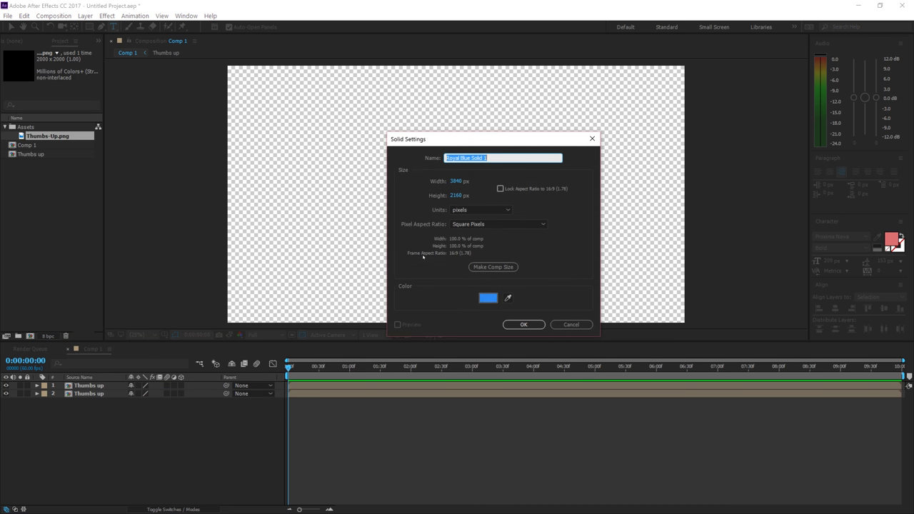
pyautogui.click(527, 326)
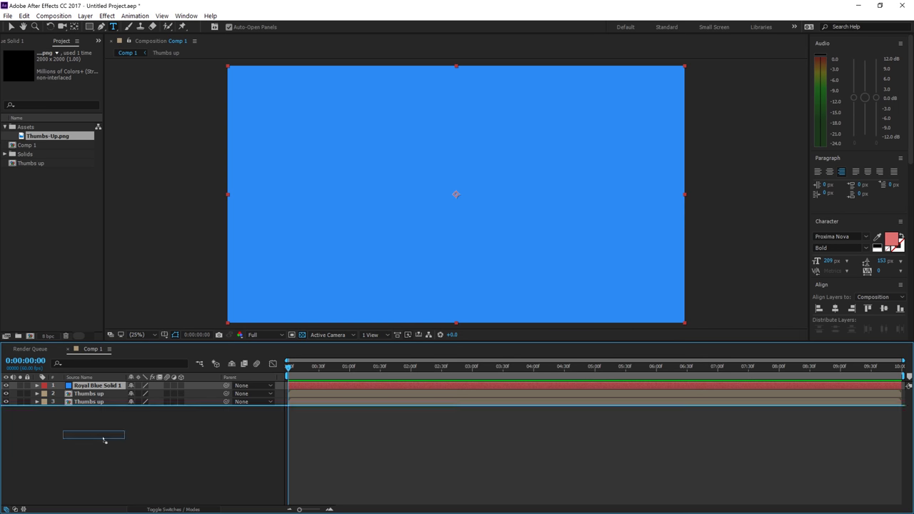
pyautogui.moveTo(103, 441); pyautogui.dragTo(12, 413)
pyautogui.click(27, 402)
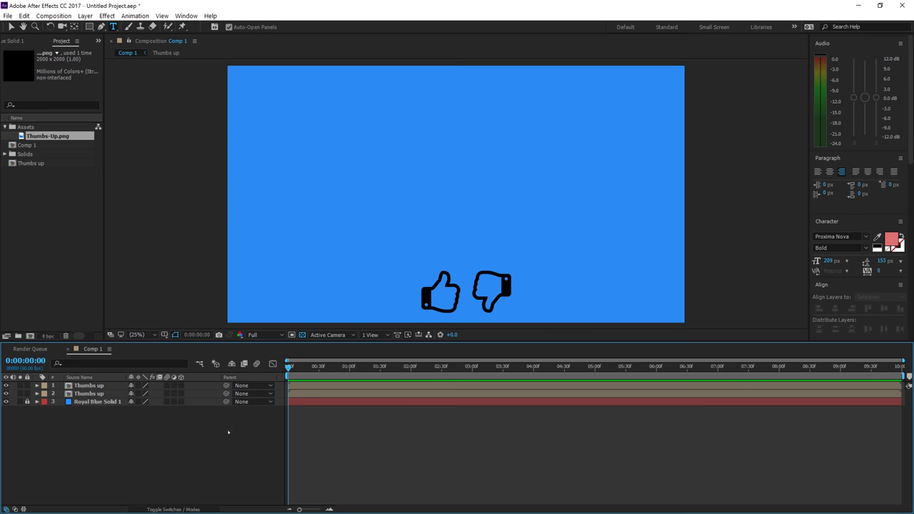
# Create a text layer reading "000" to the left of the thumbs-up icon
pyautogui.press('v')
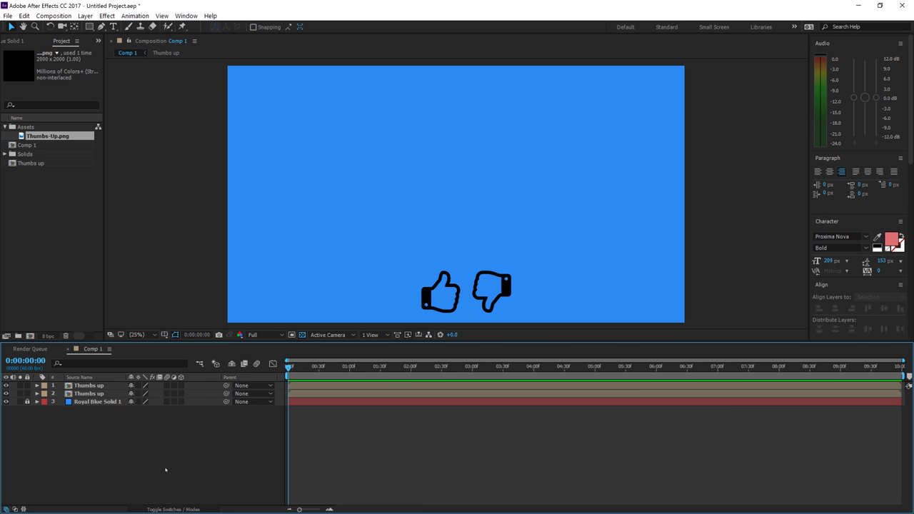
pyautogui.hotkey('ctrl', 't')
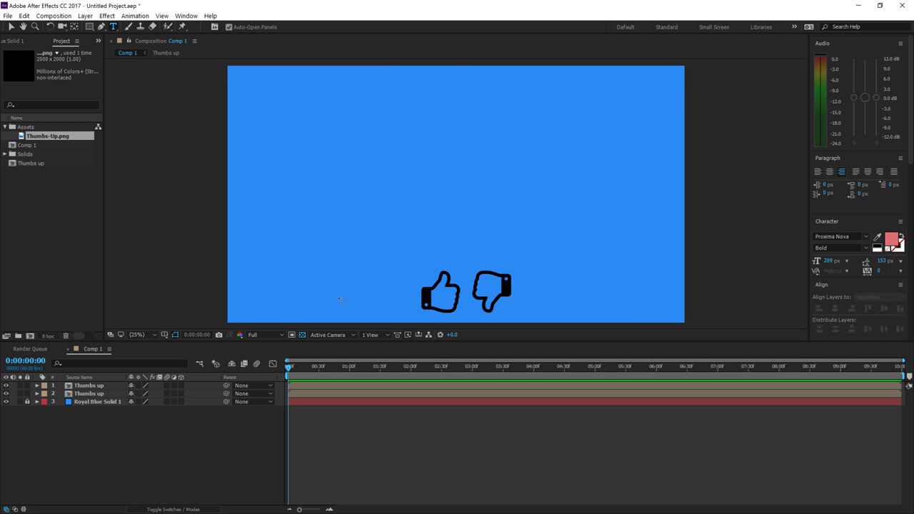
pyautogui.click(340, 300)
pyautogui.write('000')
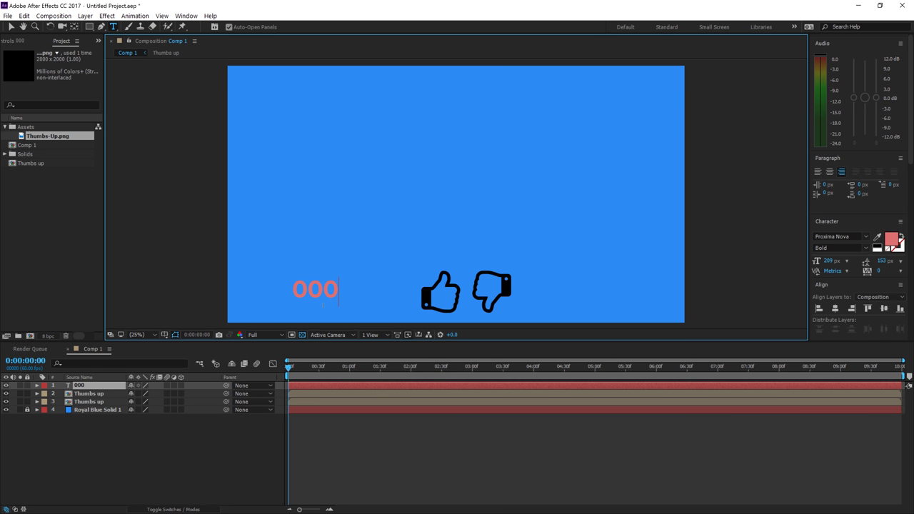
# Change the fill colour of the whole 000 text to red (FF0000)
pyautogui.click(891, 238)
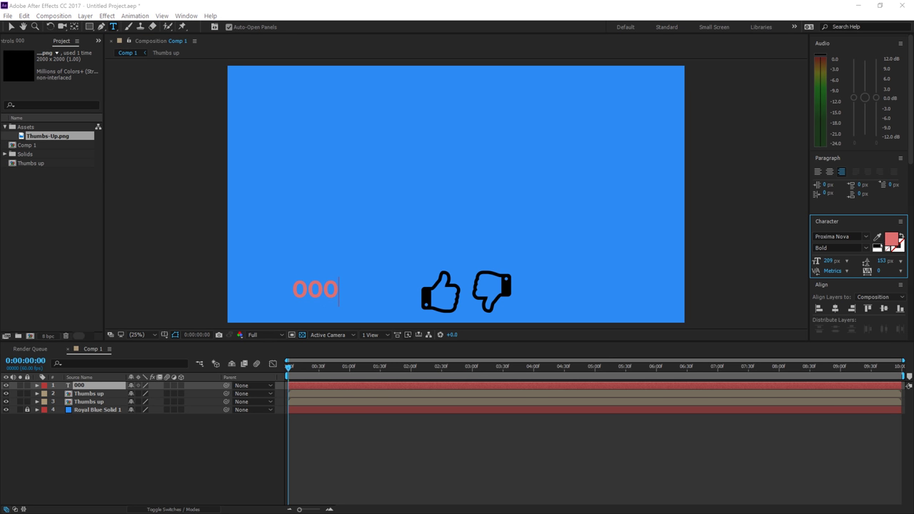
pyautogui.moveTo(452, 163); pyautogui.dragTo(503, 108)
pyautogui.click(568, 109)
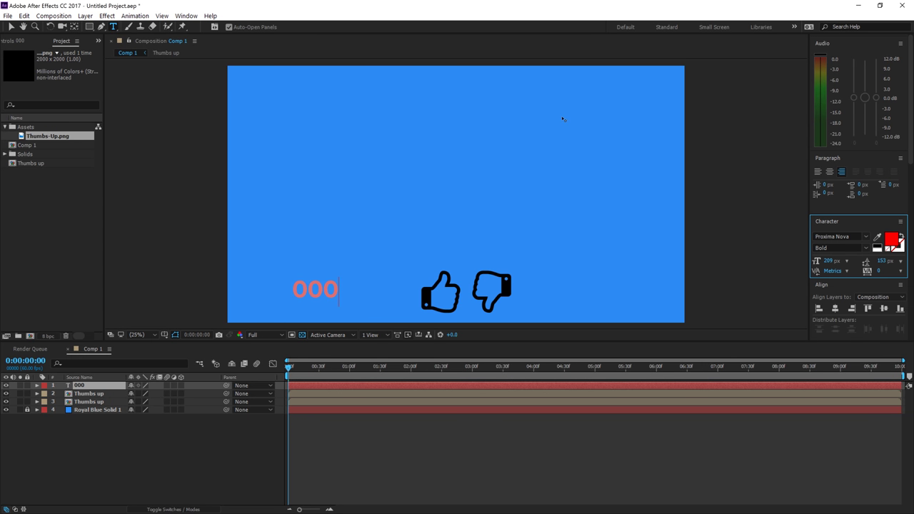
pyautogui.hotkey('ctrl', 'a')
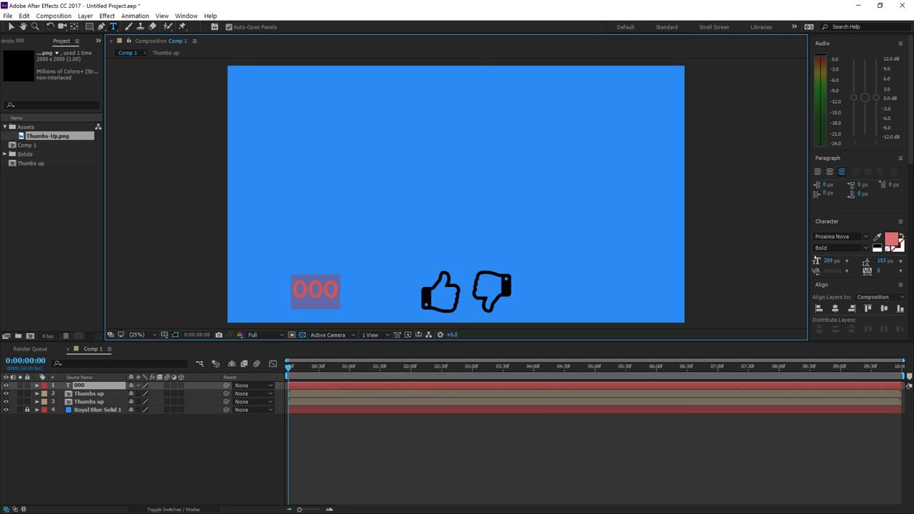
pyautogui.click(892, 240)
pyautogui.click(482, 108)
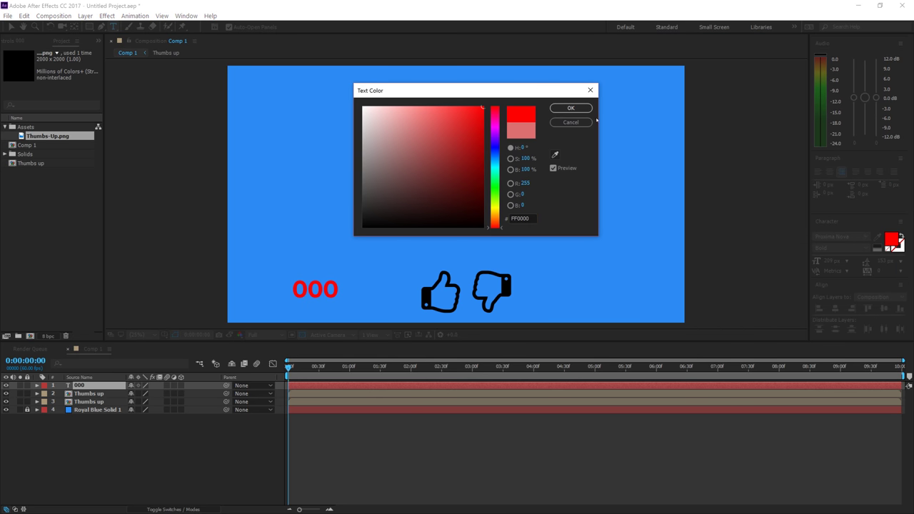
pyautogui.click(582, 111)
# Enlarge the 000 text and place it directly beside the thumbs-up icon, using the Proxima Nova font
pyautogui.click(10, 27)
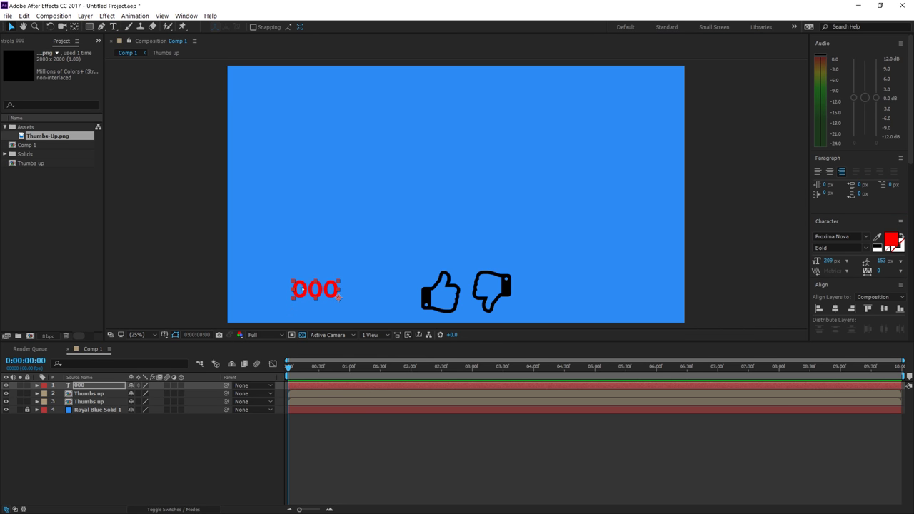
pyautogui.moveTo(293, 281); pyautogui.dragTo(390, 294)
pyautogui.click(864, 237)
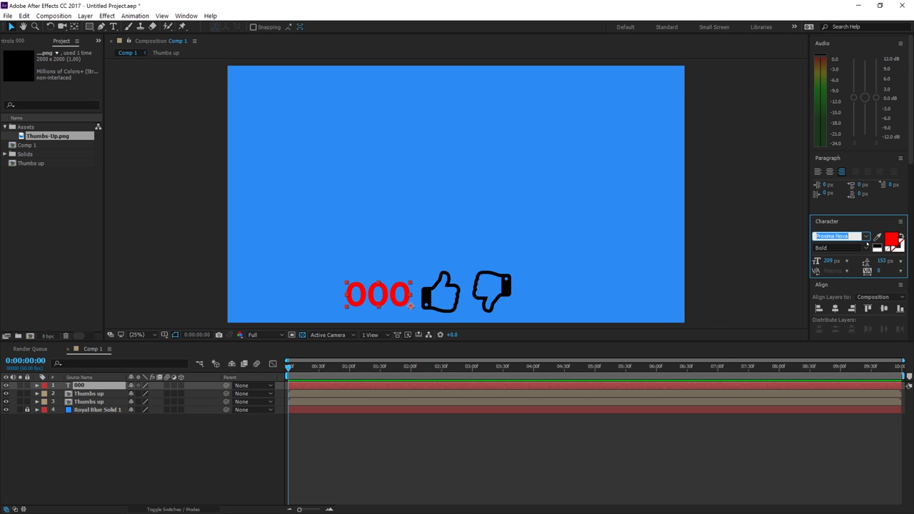
pyautogui.write('Prox')
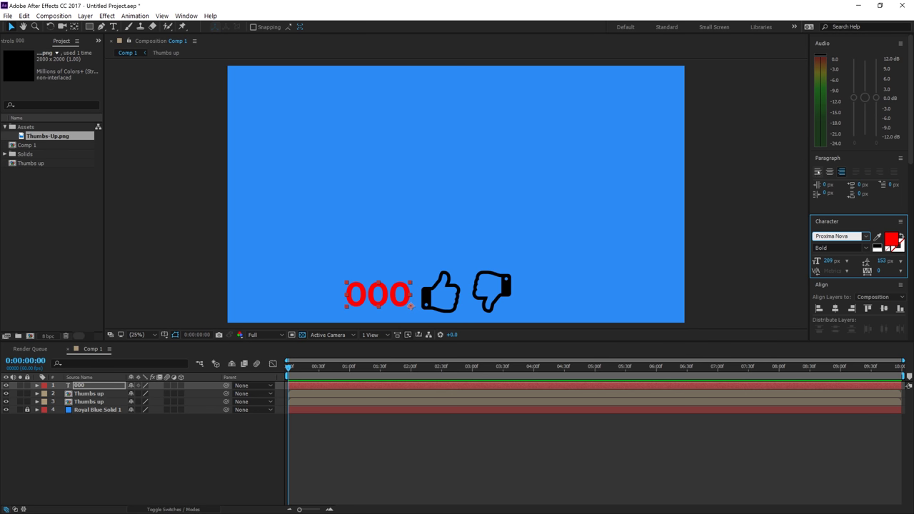
# Compare the paragraph alignments on the 000 text and leave it right-aligned
pyautogui.click(841, 172)
pyautogui.click(828, 172)
pyautogui.click(817, 172)
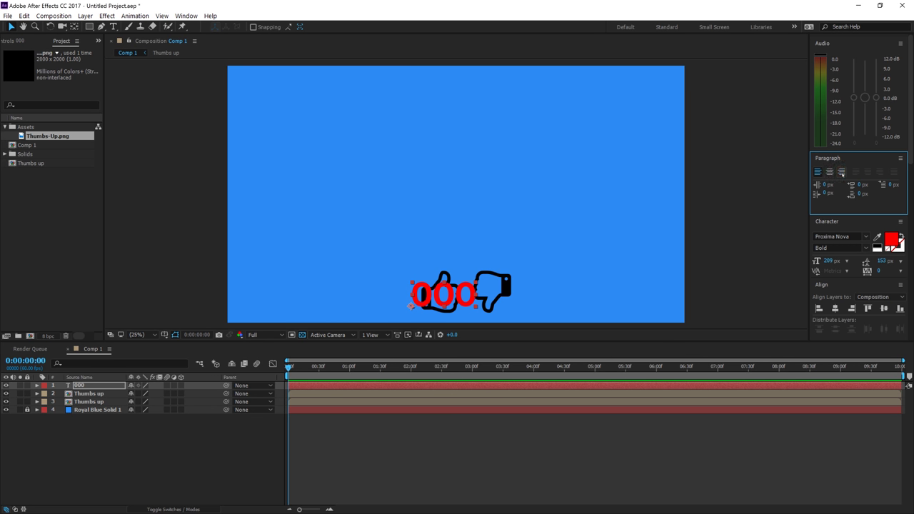
pyautogui.click(841, 172)
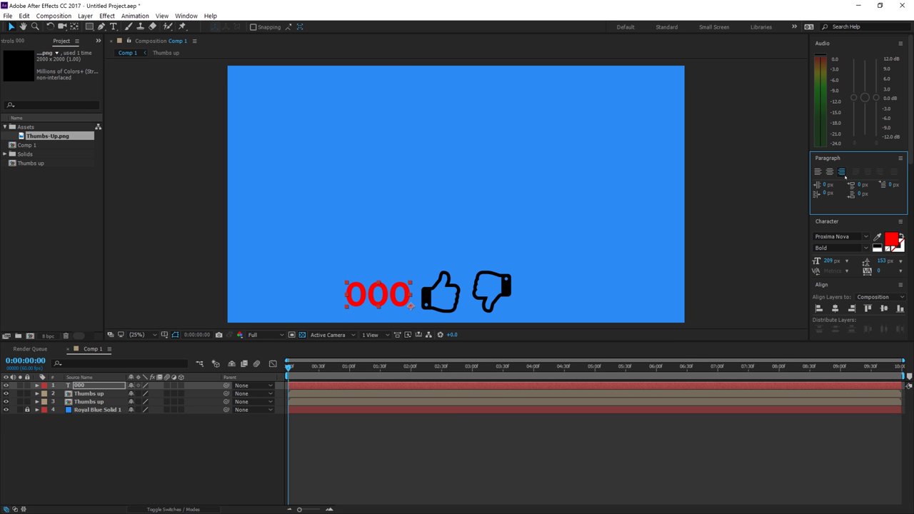
# Close the Paragraph settings and bring them back on screen
pyautogui.click(900, 158)
pyautogui.click(803, 160)
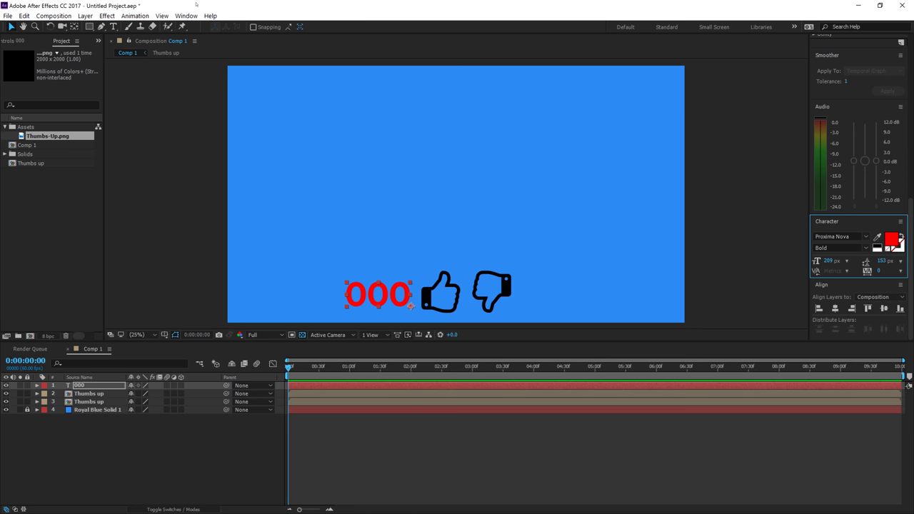
pyautogui.click(186, 15)
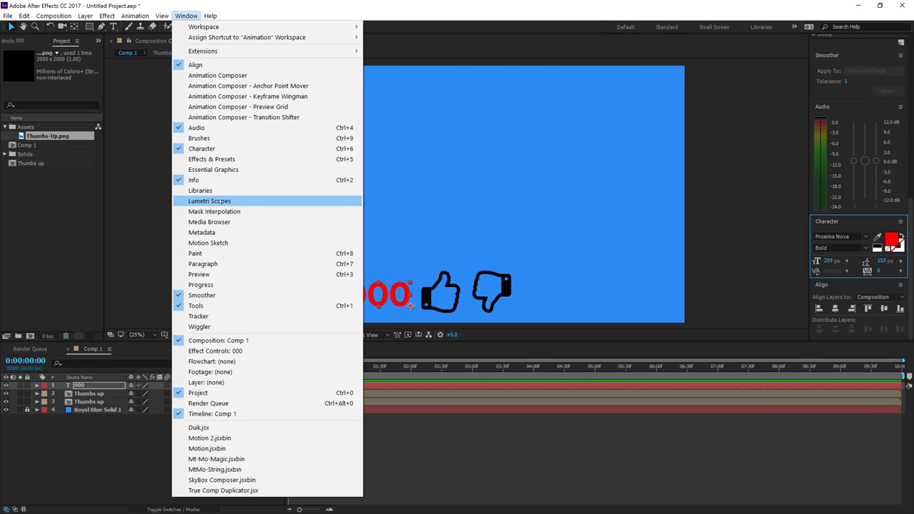
pyautogui.click(203, 263)
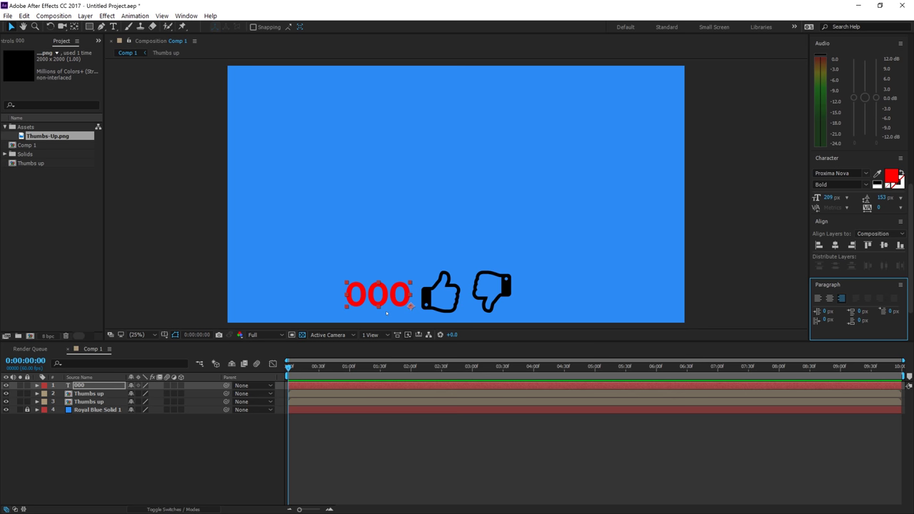
pyautogui.click(212, 453)
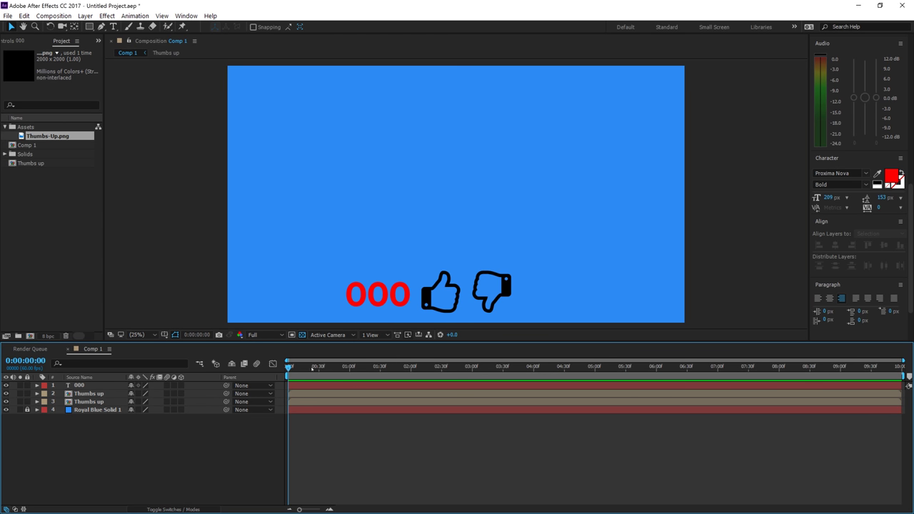
pyautogui.moveTo(288, 367); pyautogui.dragTo(155, 417)
# Display the effect controls for the 000 text layer and add a Slider Control expression effect to it
pyautogui.click(107, 386)
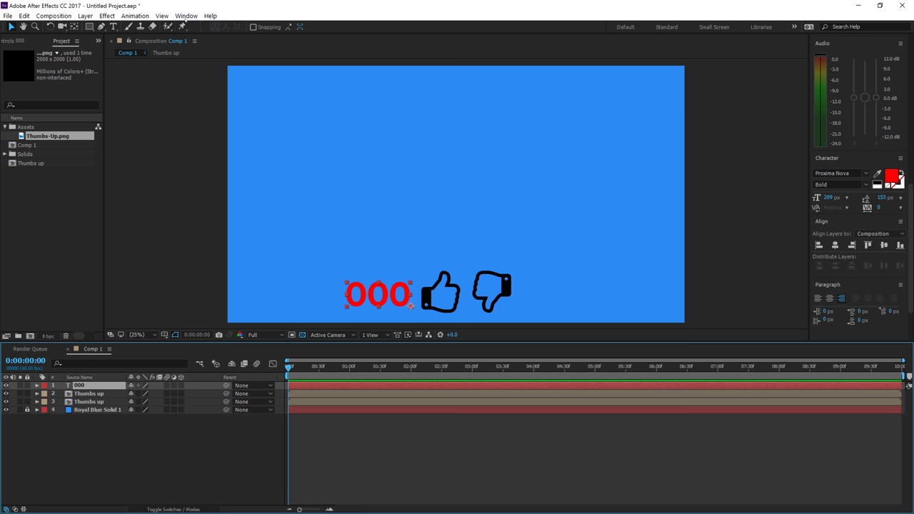
pyautogui.click(186, 16)
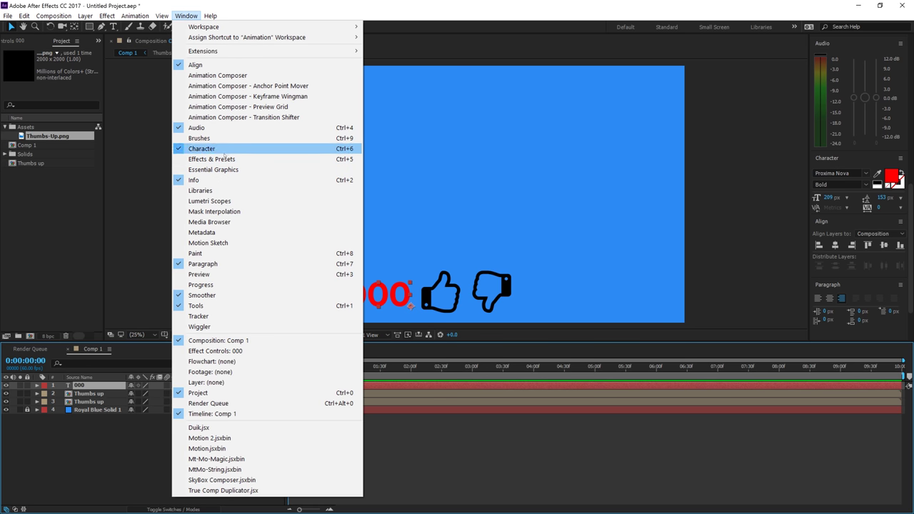
pyautogui.click(227, 350)
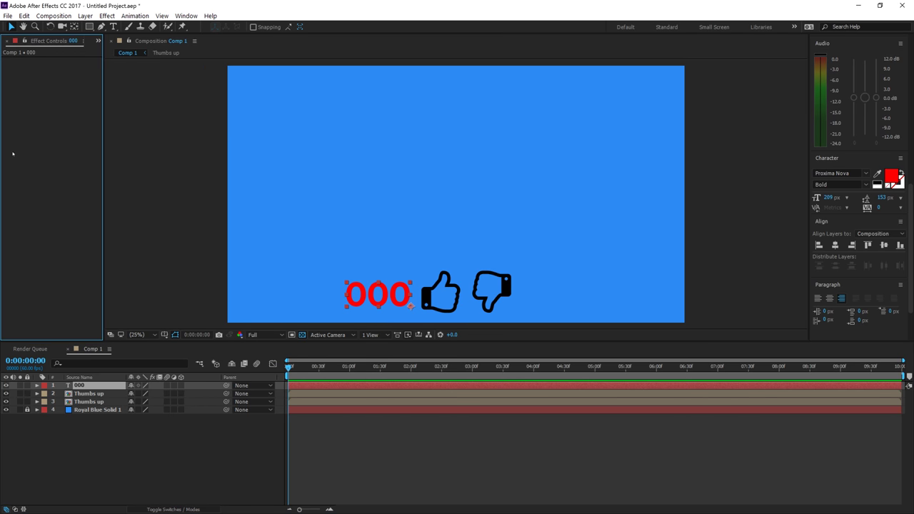
pyautogui.rightClick(40, 110)
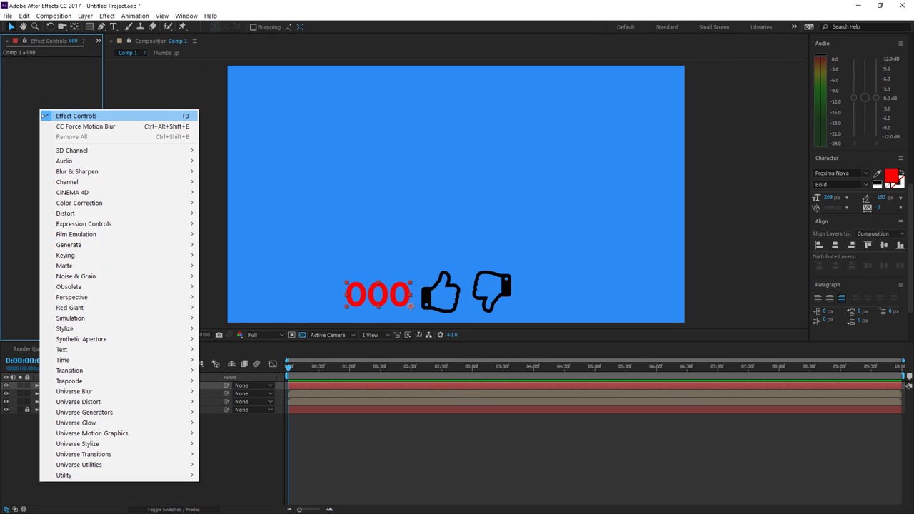
pyautogui.moveTo(98, 227)
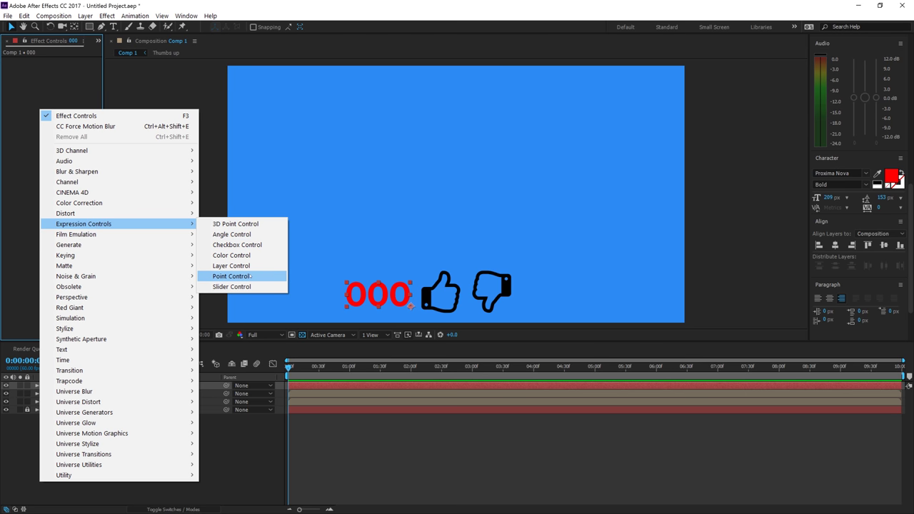
pyautogui.click(232, 287)
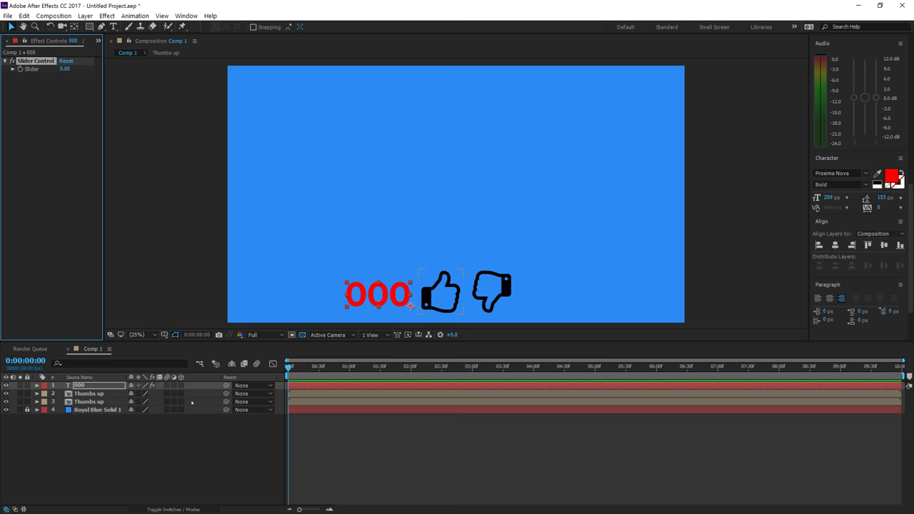
# Link the 000 layer's Source Text to the Slider Control's Slider value with an expression
pyautogui.click(159, 434)
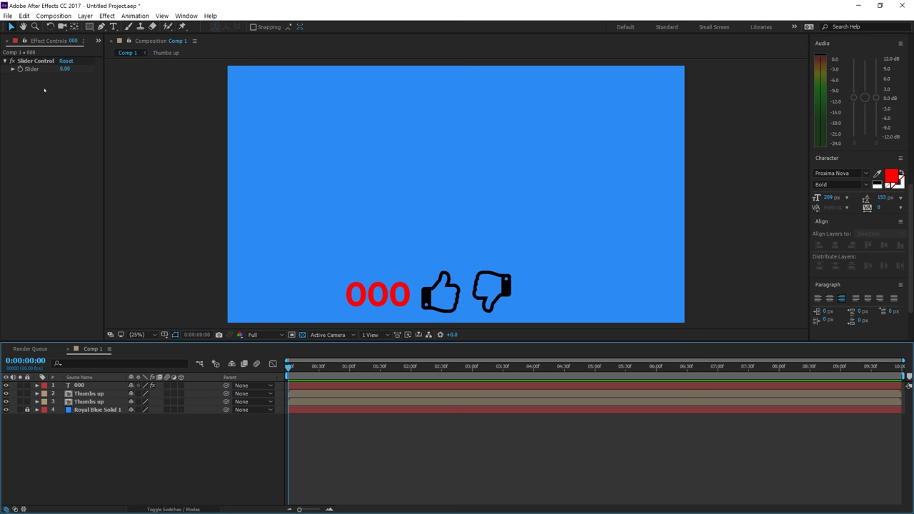
pyautogui.click(37, 386)
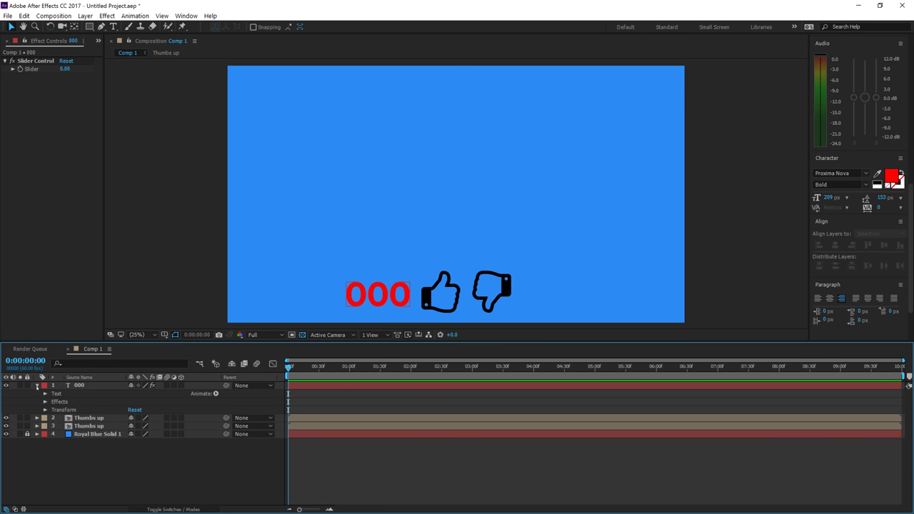
pyautogui.click(45, 394)
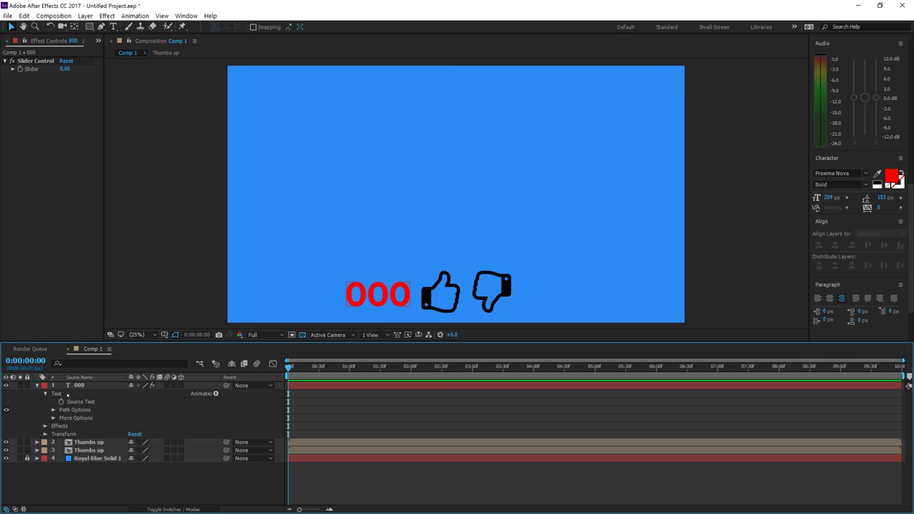
pyautogui.keyDown('alt'); pyautogui.click(61, 402); pyautogui.keyUp('alt')
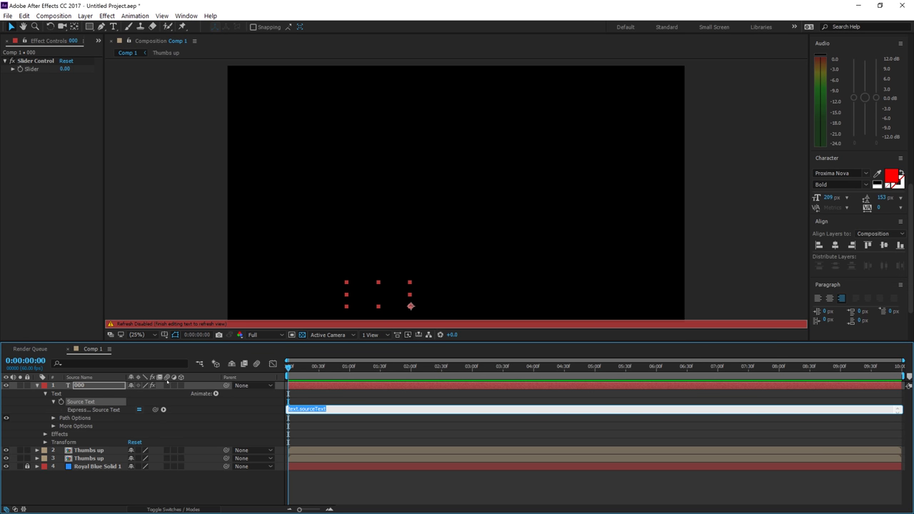
pyautogui.moveTo(154, 409); pyautogui.dragTo(33, 70)
pyautogui.click(208, 495)
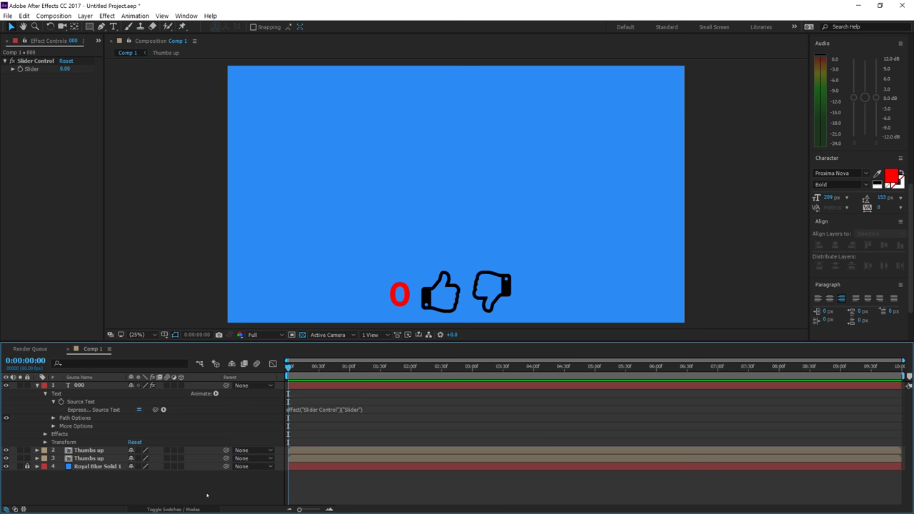
# Keyframe the Slider Control's Slider from 0 at 0:00:02:58 to 100 at 0:00:07:30
pyautogui.click(12, 68)
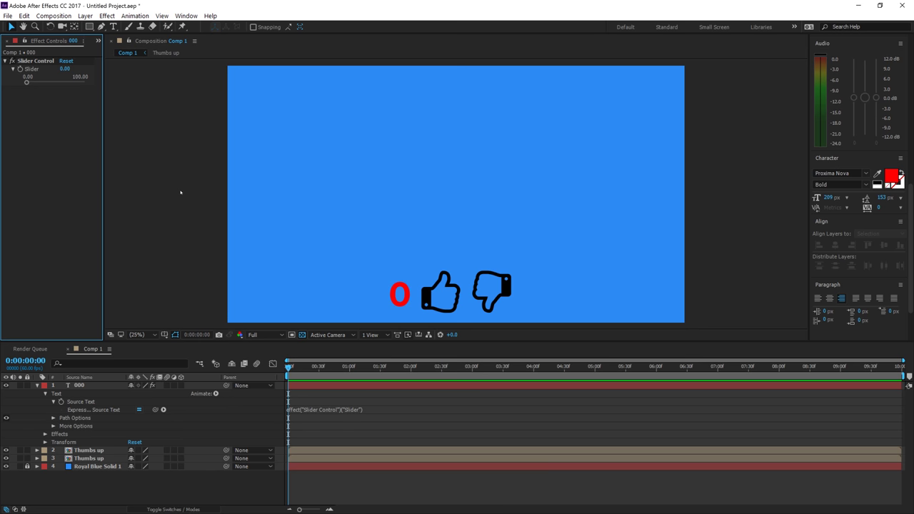
pyautogui.moveTo(335, 370); pyautogui.dragTo(470, 379)
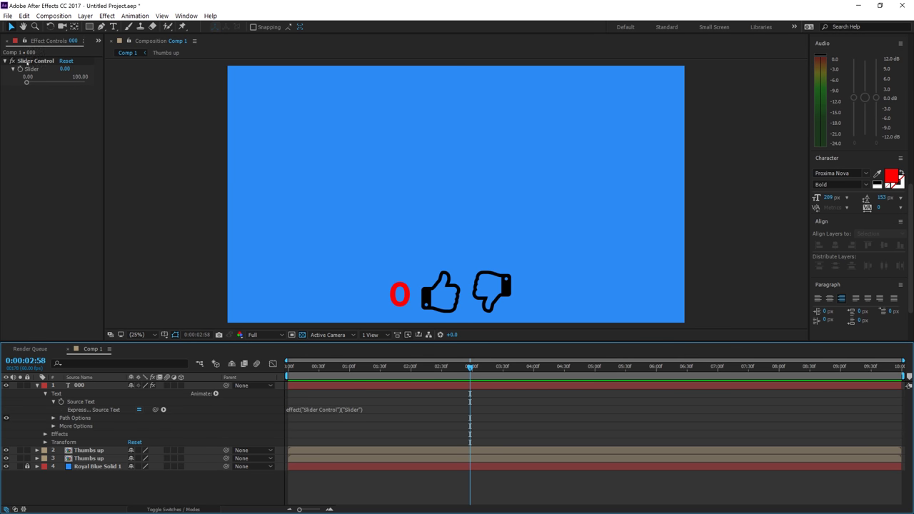
pyautogui.click(398, 303)
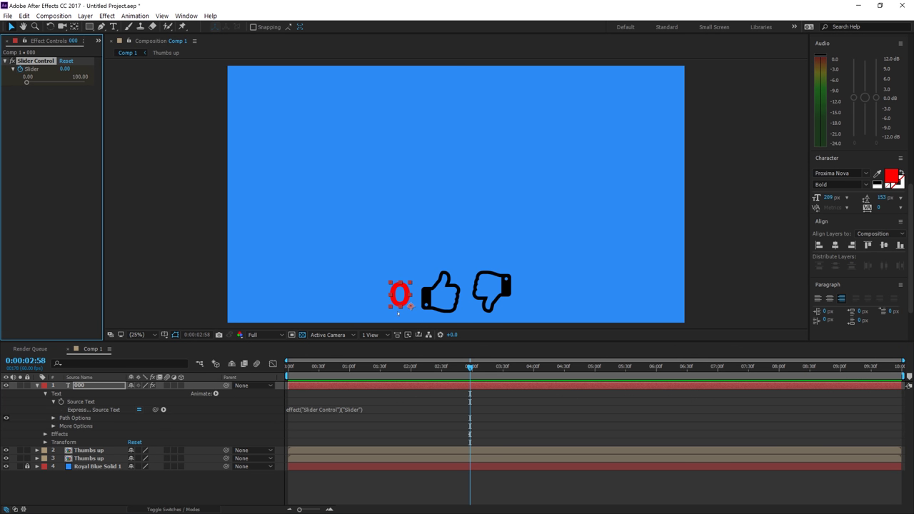
pyautogui.press('space')
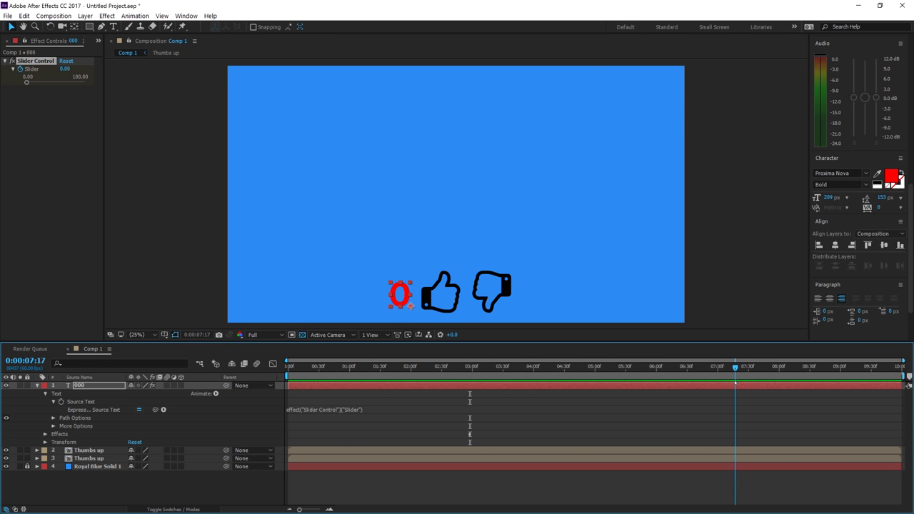
pyautogui.click(65, 69)
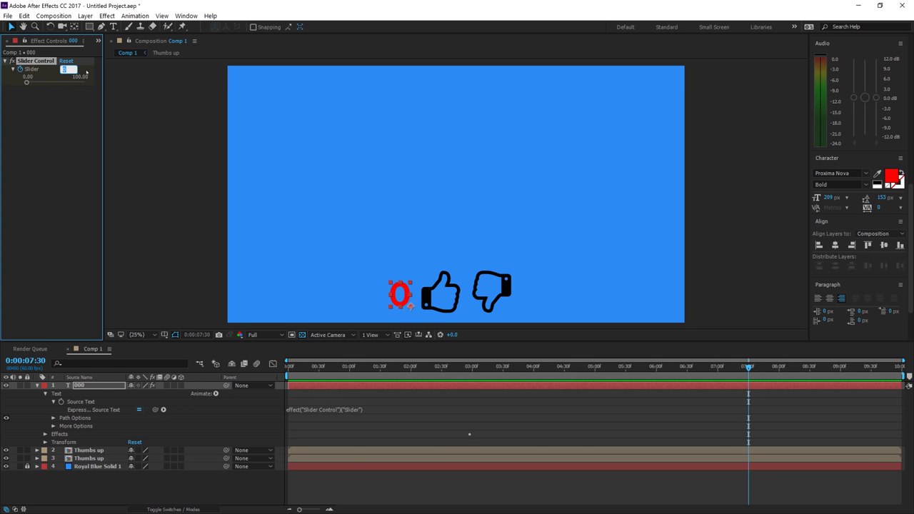
pyautogui.write('100')
pyautogui.press('Return')
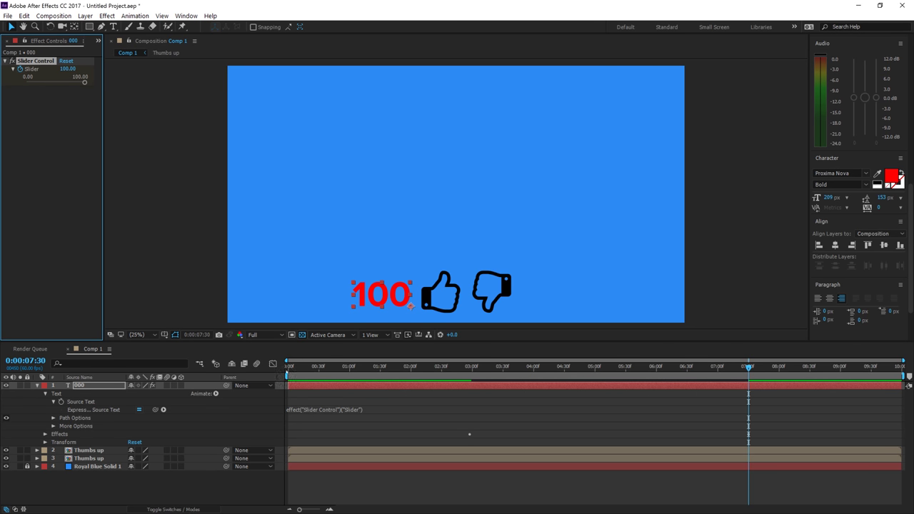
# Play back the counter animation from the start of the timeline and scrub between the two slider keyframes
pyautogui.click(296, 367)
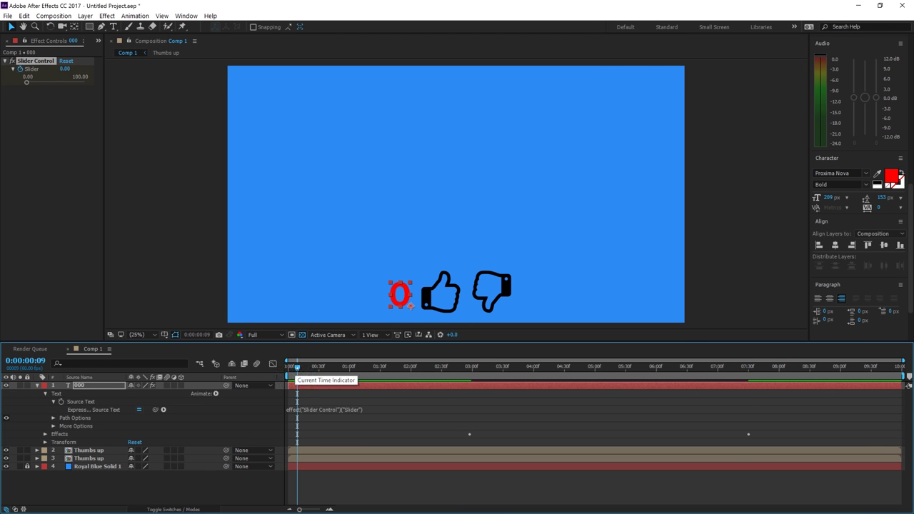
pyautogui.moveTo(296, 367); pyautogui.dragTo(289, 369)
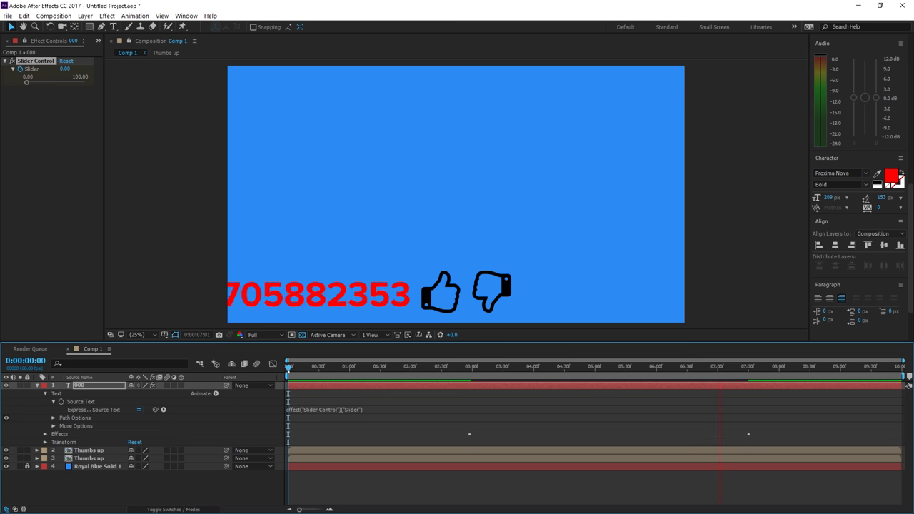
pyautogui.press('space')
pyautogui.moveTo(615, 371); pyautogui.dragTo(568, 369)
pyautogui.moveTo(315, 300); pyautogui.dragTo(631, 391)
pyautogui.moveTo(568, 367); pyautogui.dragTo(644, 367)
pyautogui.click(568, 366)
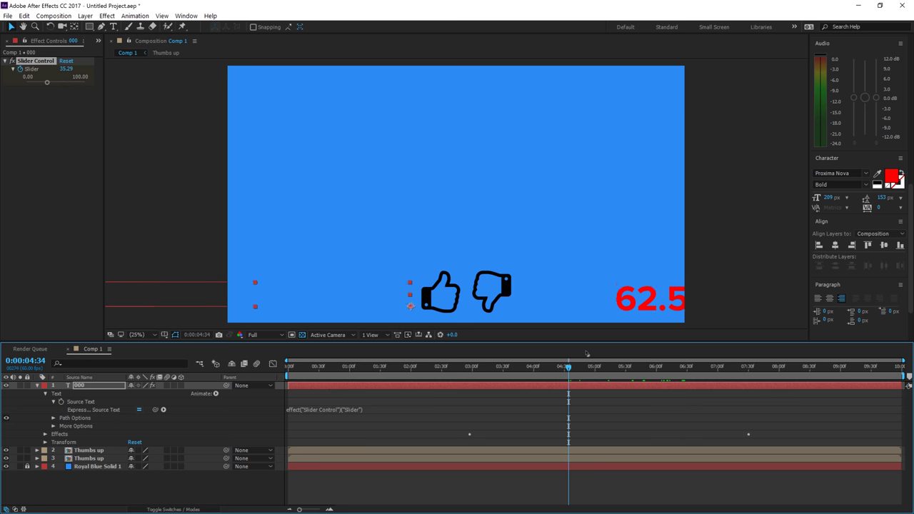
pyautogui.click(194, 488)
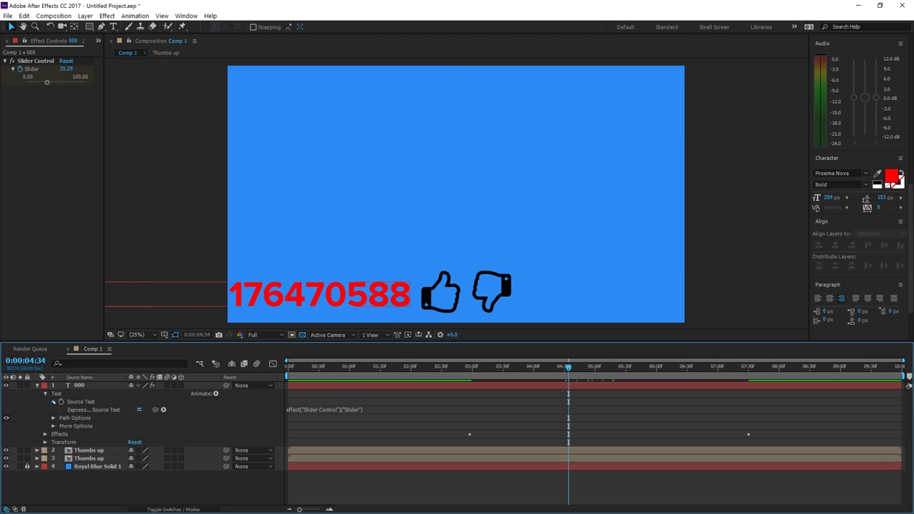
# Wrap the 000 layer's Source Text expression in Math.round(), check the rounded counter on the timeline, and collapse the layer
pyautogui.click(53, 402)
pyautogui.click(81, 401)
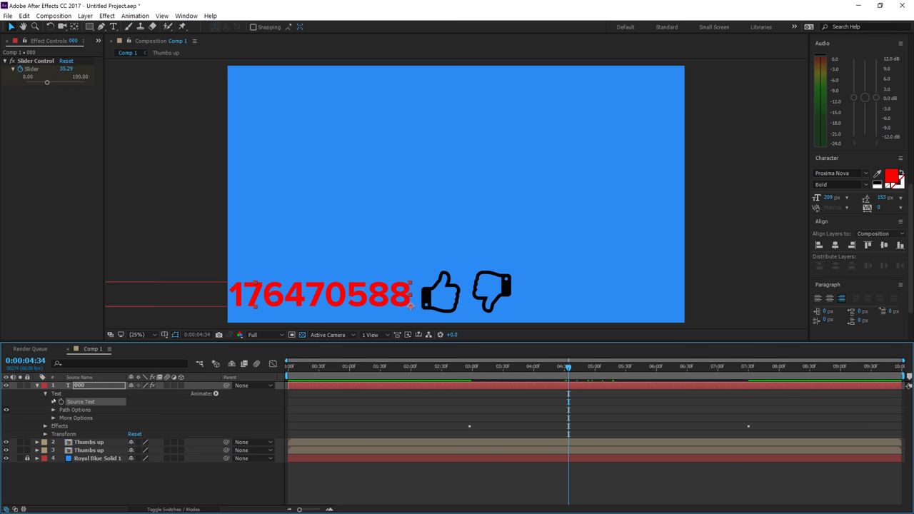
pyautogui.click(53, 402)
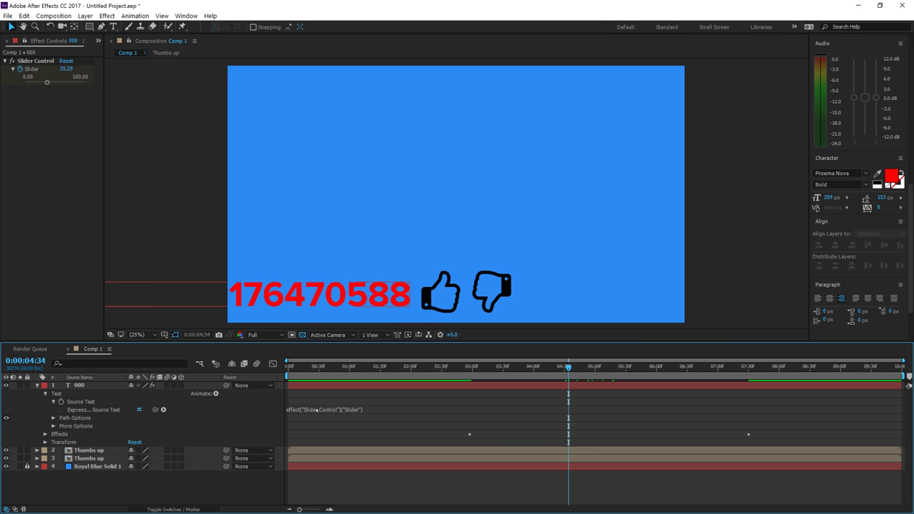
pyautogui.click(325, 409)
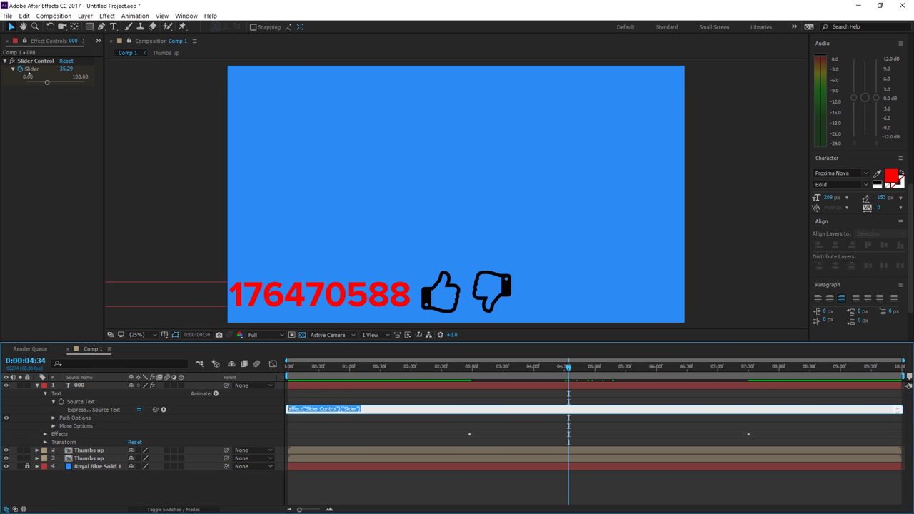
pyautogui.click(288, 409)
pyautogui.write('Math.')
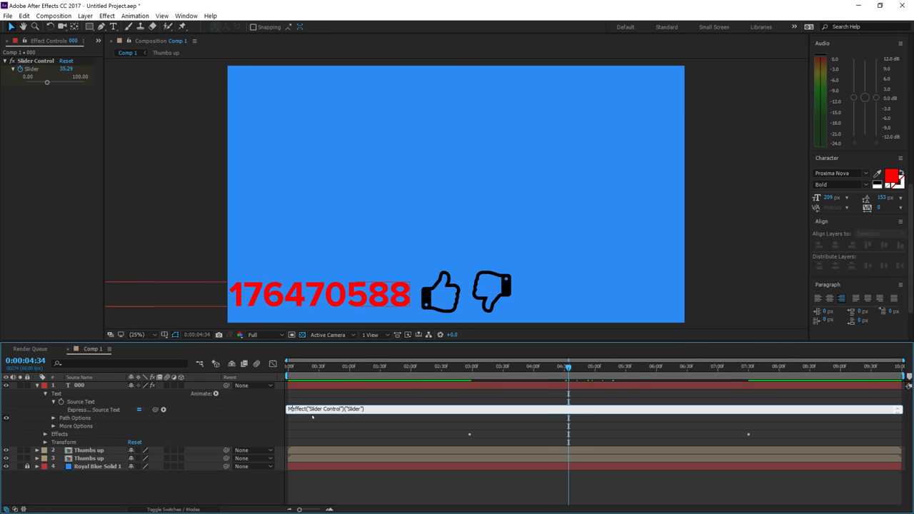
pyautogui.click(315, 408)
pyautogui.write('round(')
pyautogui.write('(')
pyautogui.write(')')
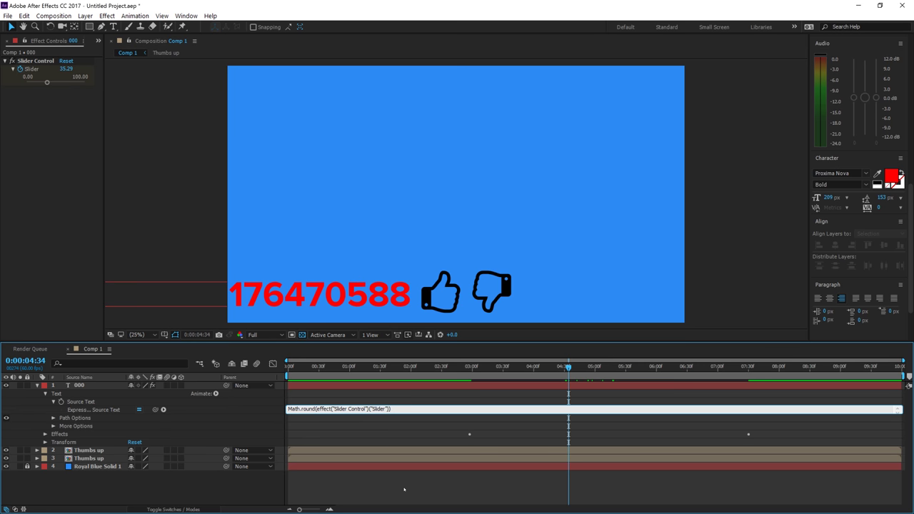
pyautogui.click(403, 489)
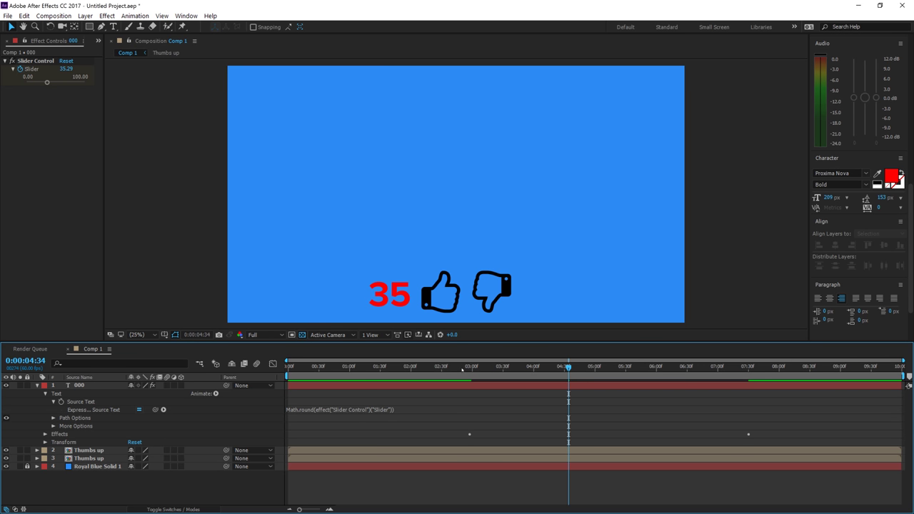
pyautogui.click(457, 368)
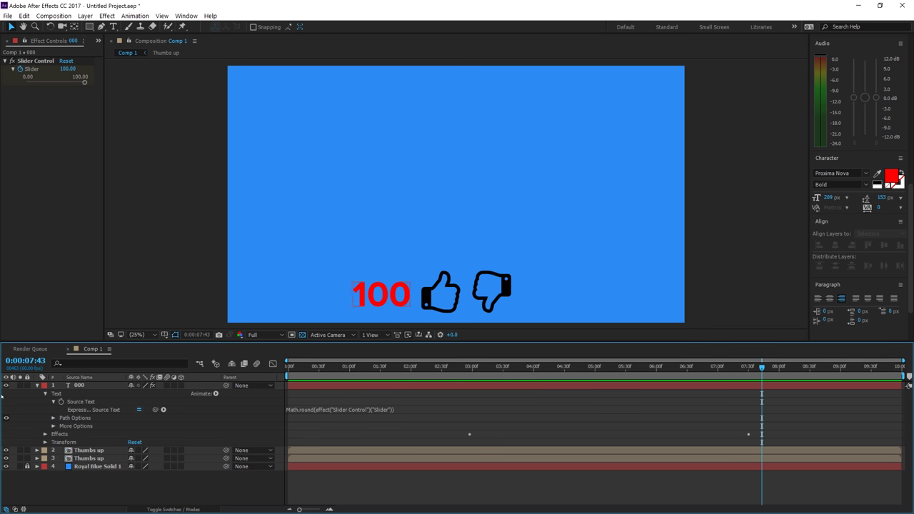
pyautogui.click(37, 386)
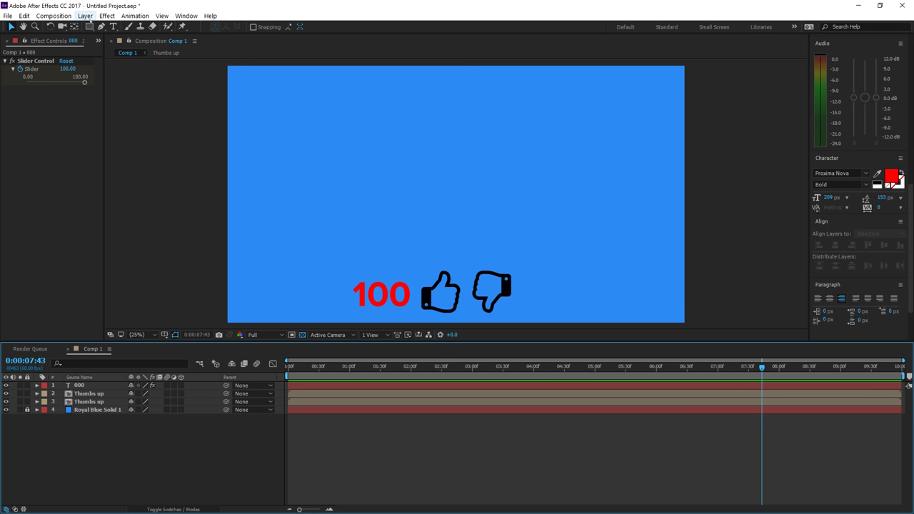
# Draw a white polygon in the upper middle of the composition and reduce it to a three-sided, upward-pointing triangle
pyautogui.click(89, 26)
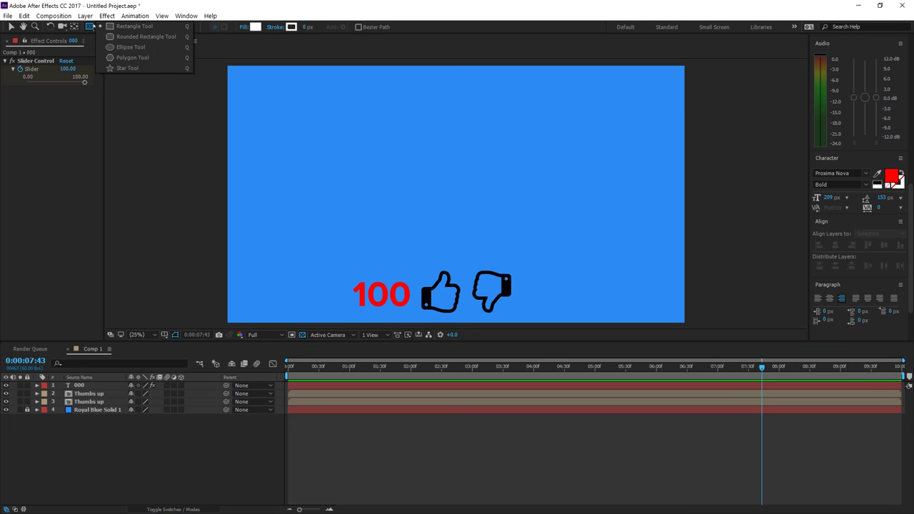
pyautogui.click(131, 47)
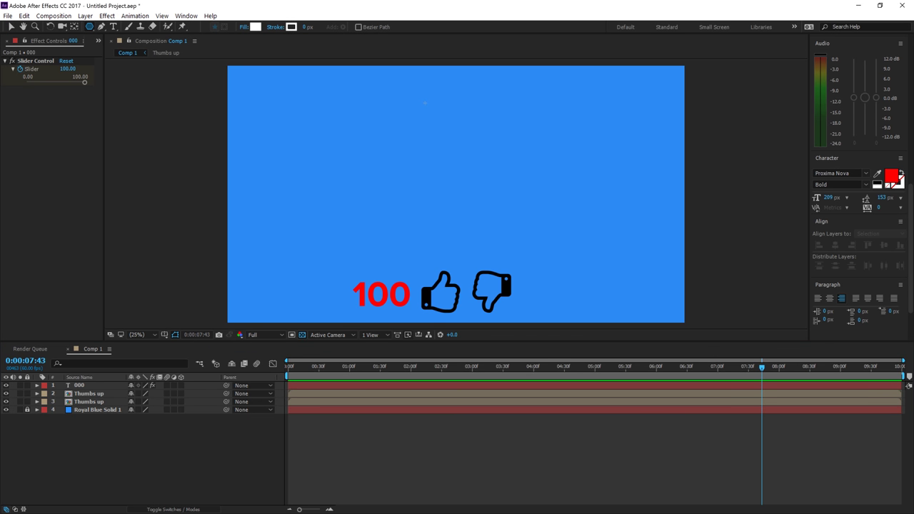
pyautogui.moveTo(425, 104); pyautogui.dragTo(465, 140)
pyautogui.press('Up')
pyautogui.press('Up')
pyautogui.press('Up')
pyautogui.press('Down')
pyautogui.press('Down')
pyautogui.press('Up')
pyautogui.press('Down')
pyautogui.press('Down')
pyautogui.press('v')
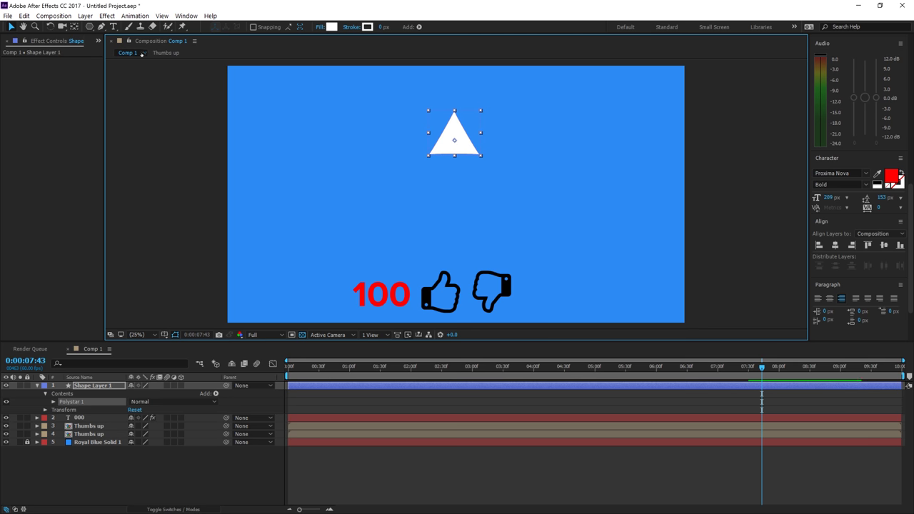
# Add a rectangle about 76 by 332 px under the triangle as the arrow's stem and widen it symmetrically to about double
pyautogui.click(89, 28)
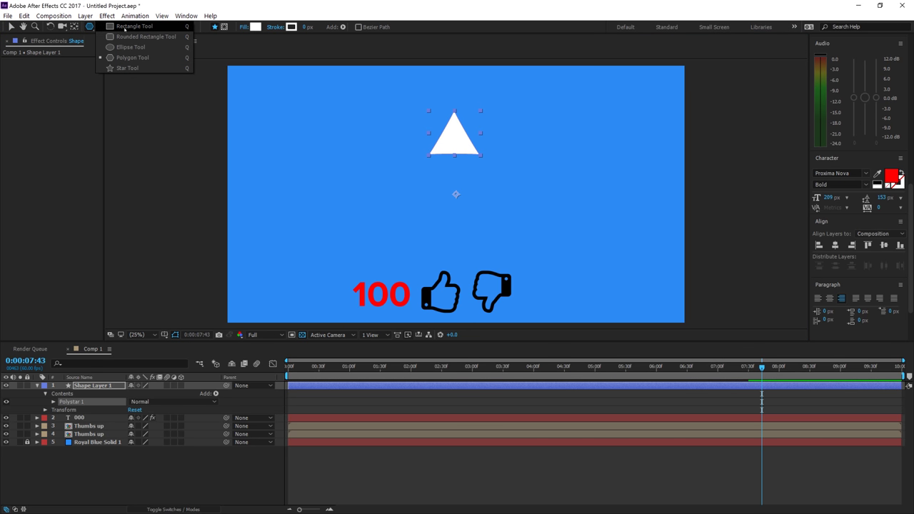
pyautogui.click(122, 30)
pyautogui.moveTo(449, 145); pyautogui.dragTo(458, 184)
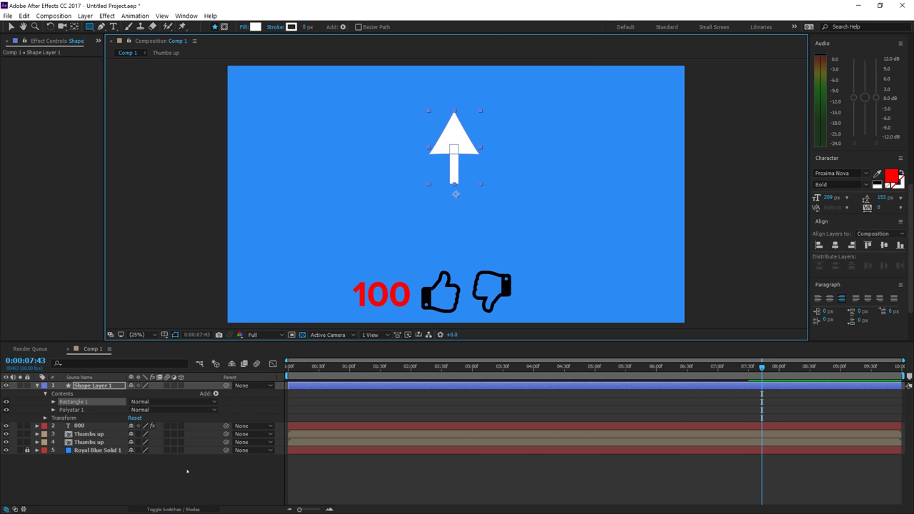
pyautogui.press('v')
pyautogui.click(75, 402)
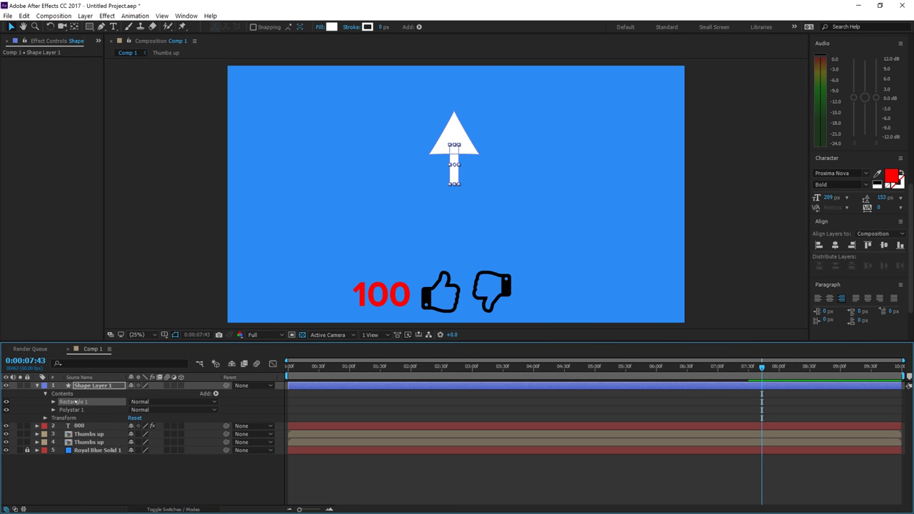
pyautogui.moveTo(459, 164); pyautogui.dragTo(465, 164)
pyautogui.click(490, 169)
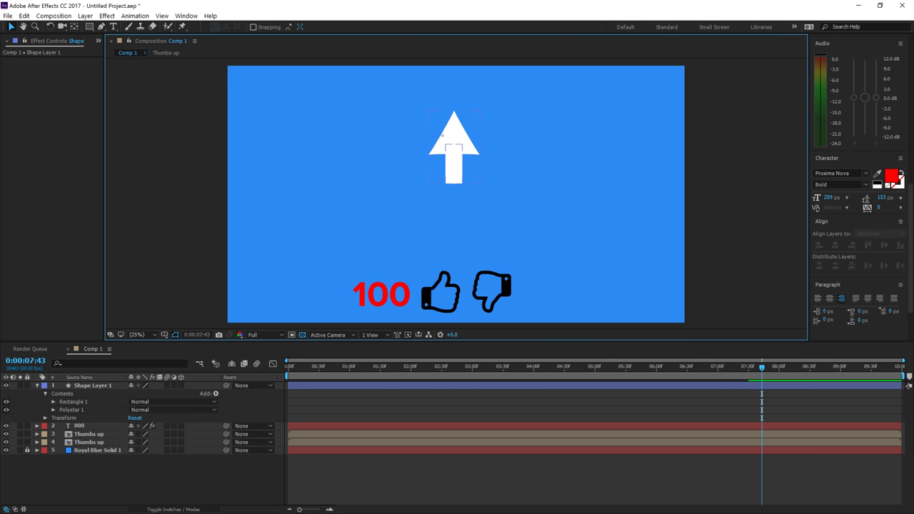
# Round the corners of the arrow's stem by setting its Rectangle Path Roundness to 45
pyautogui.click(457, 166)
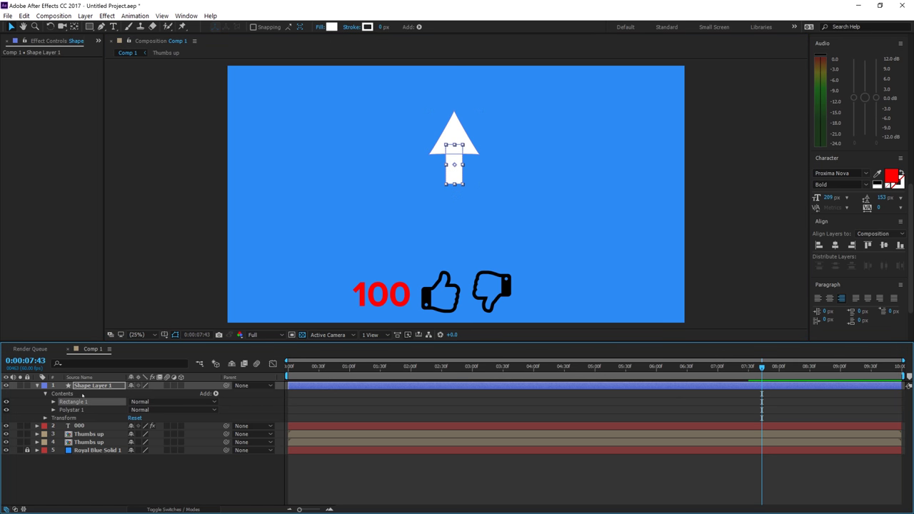
pyautogui.click(53, 402)
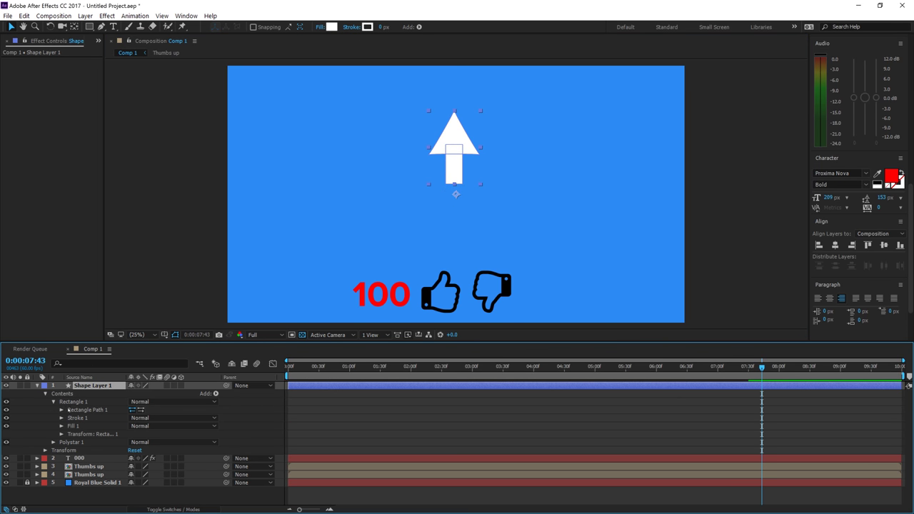
pyautogui.click(61, 409)
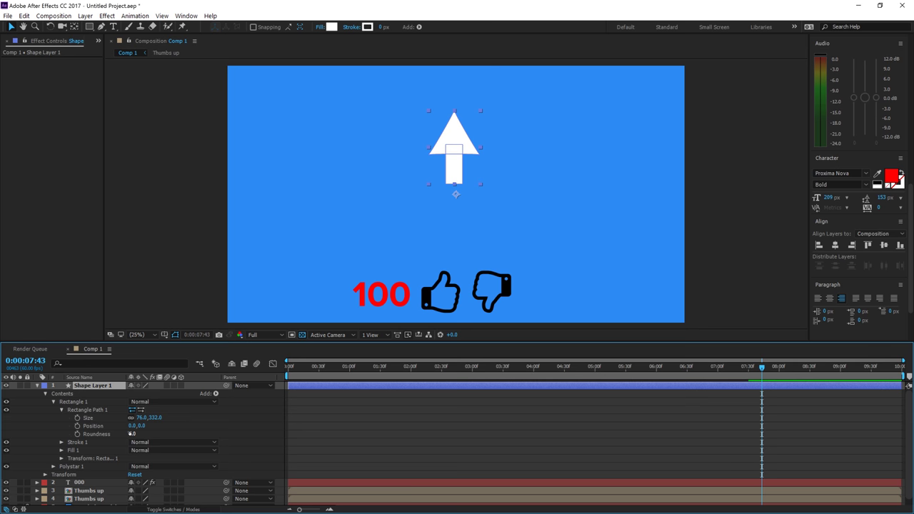
pyautogui.moveTo(131, 433); pyautogui.dragTo(147, 433)
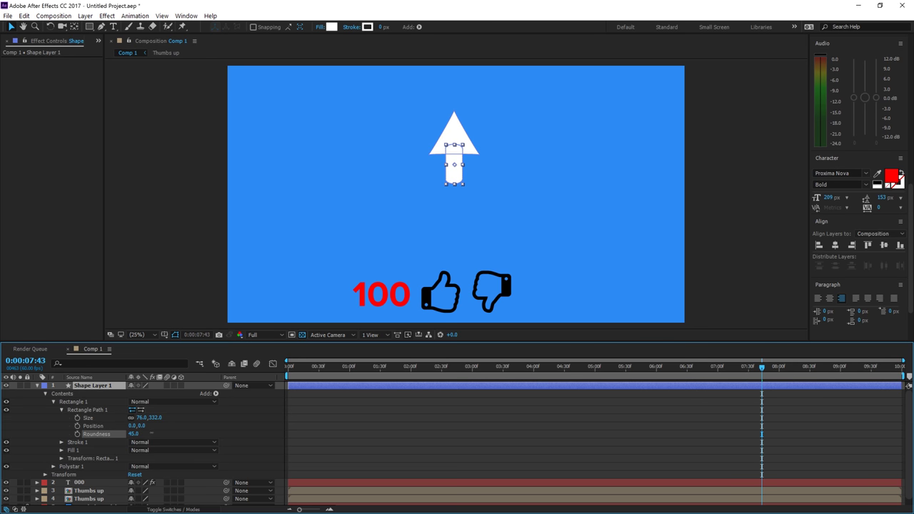
pyautogui.click(205, 431)
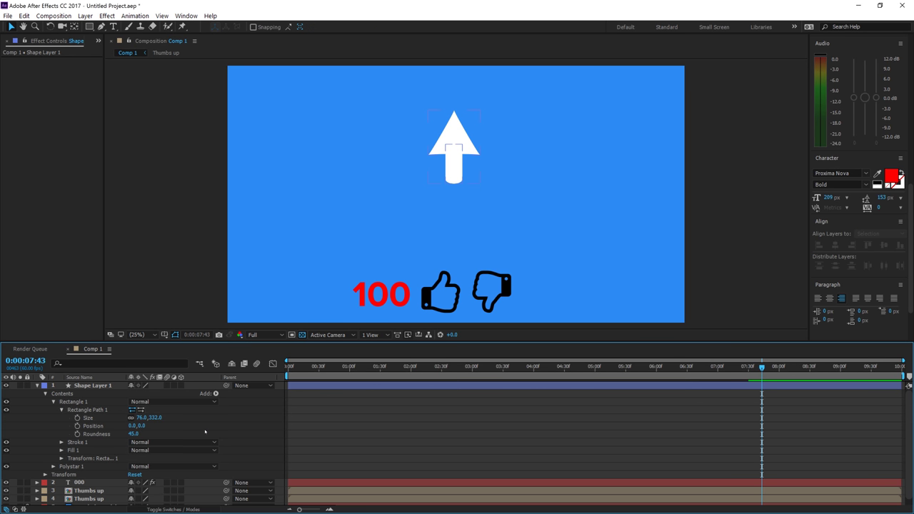
# Round the triangular arrowhead's corners by setting its Polystar Path Outer Roundness to 29%, and collapse the shape layer
pyautogui.click(54, 466)
pyautogui.scroll(-2, 93, 457)
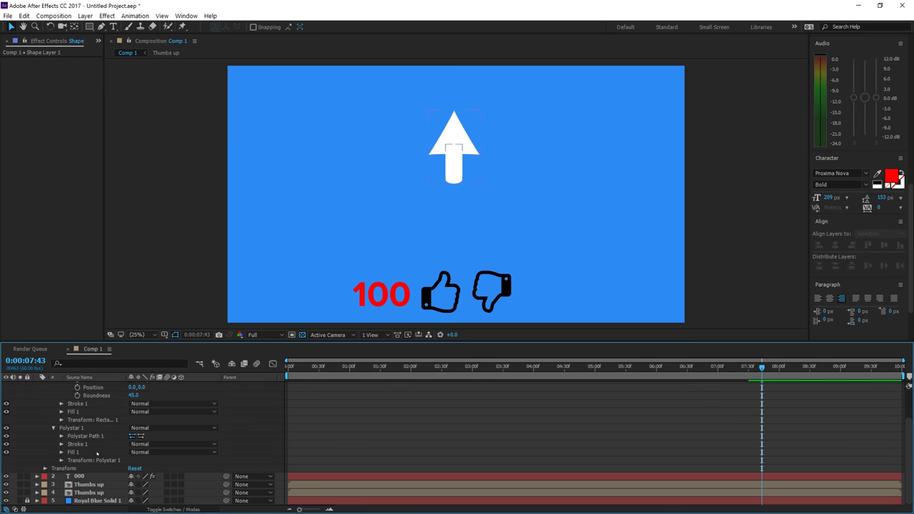
pyautogui.click(61, 436)
pyautogui.scroll(-1, 107, 464)
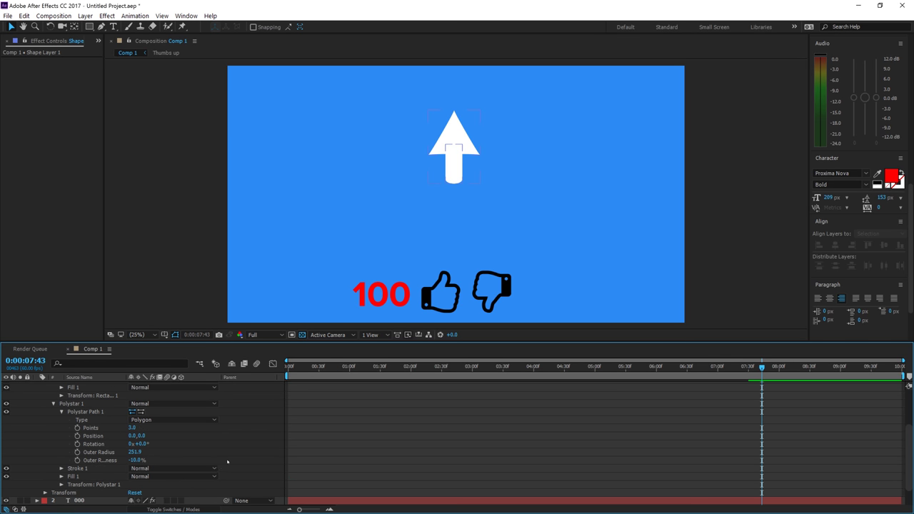
pyautogui.moveTo(134, 460); pyautogui.dragTo(151, 460)
pyautogui.click(222, 462)
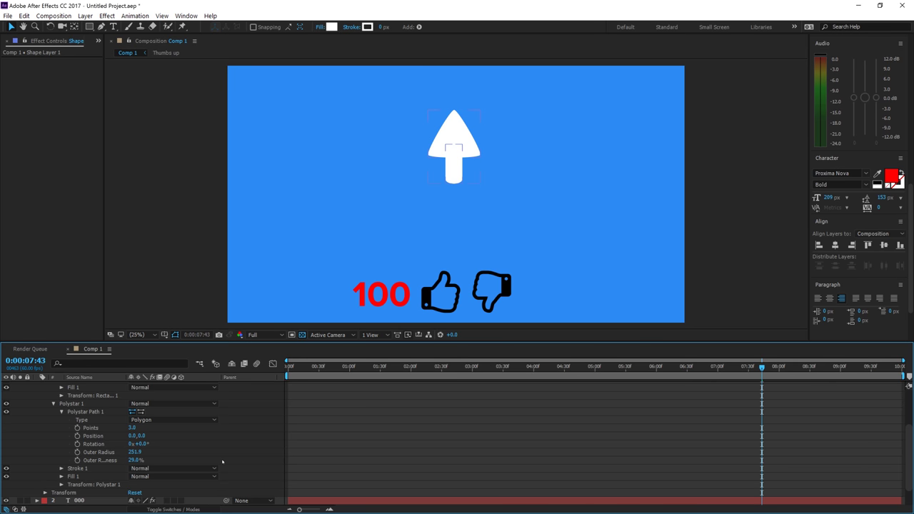
pyautogui.click(755, 241)
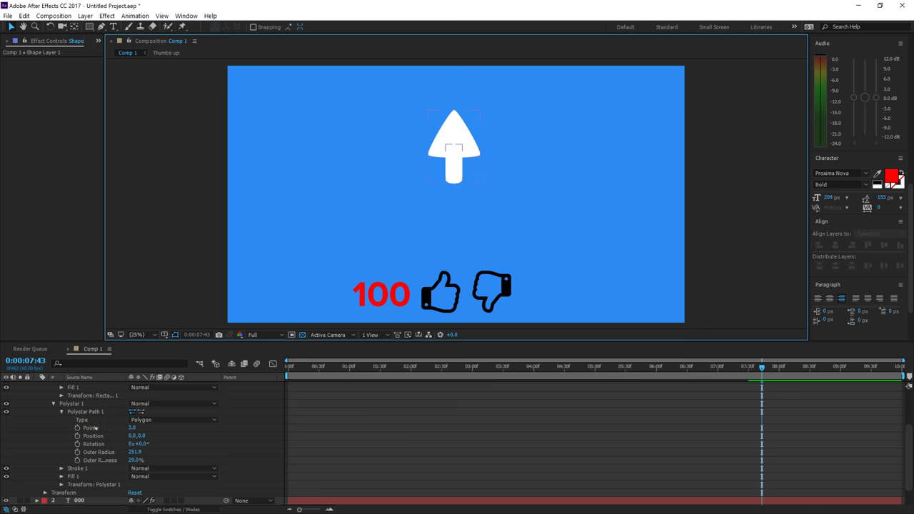
pyautogui.scroll(3, 95, 427)
pyautogui.click(37, 385)
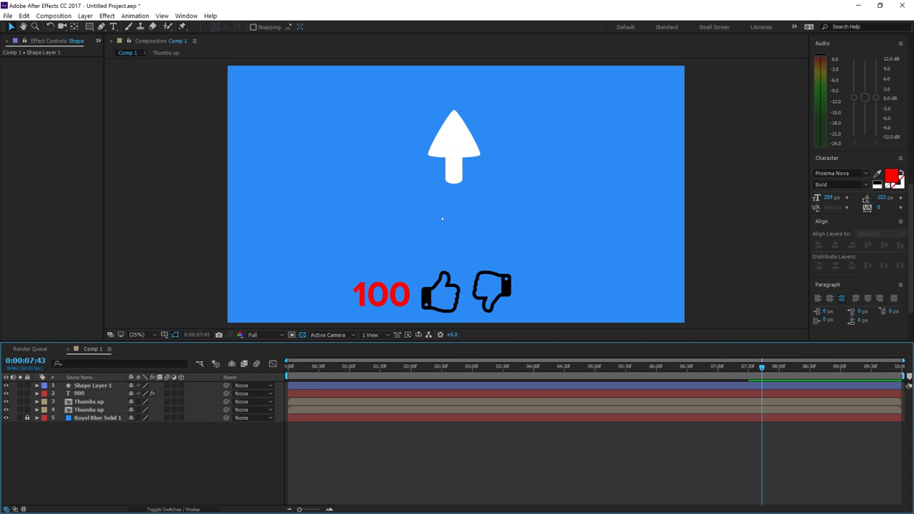
# Try rotating the arrow layer to -30° about its original anchor point, and undo the rotation
pyautogui.click(462, 124)
pyautogui.click(464, 138)
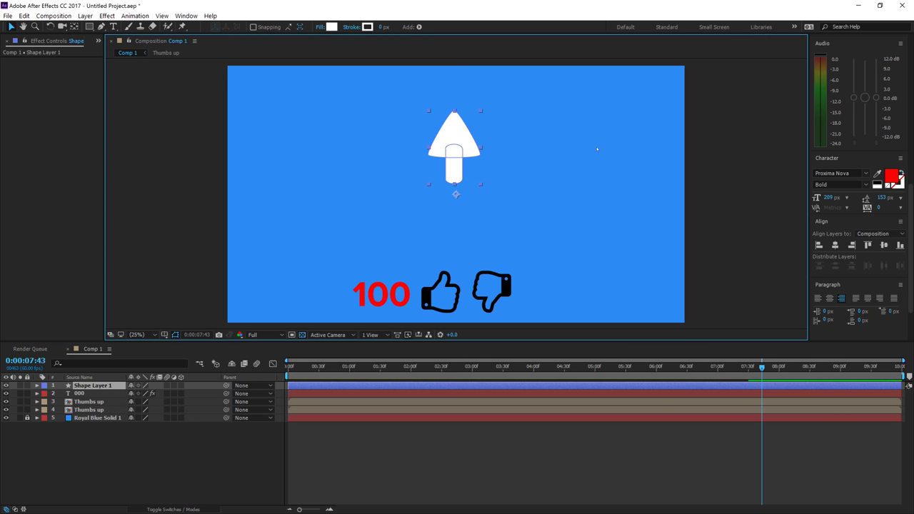
pyautogui.press('r')
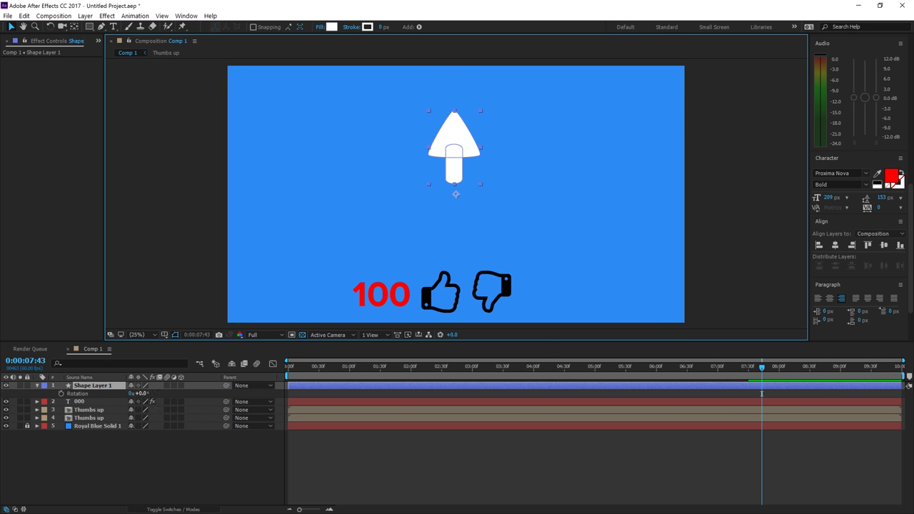
pyautogui.moveTo(140, 394); pyautogui.dragTo(120, 394)
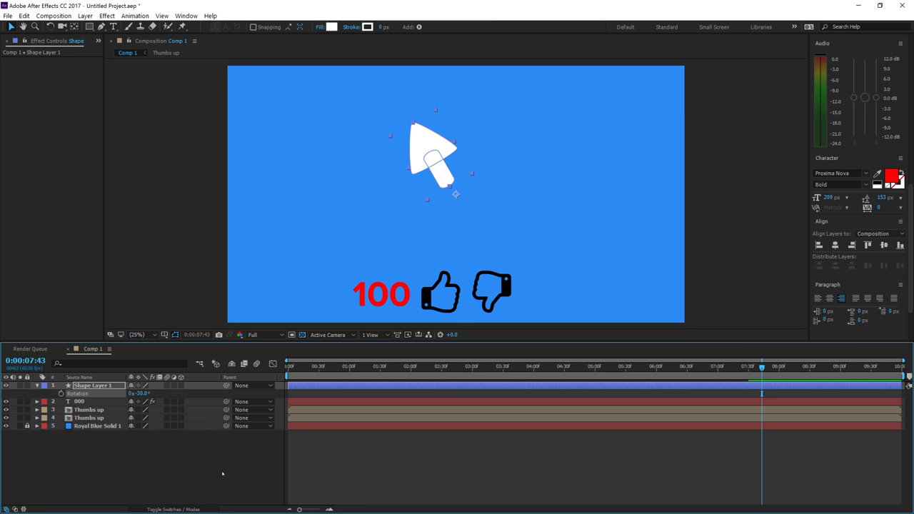
pyautogui.hotkey('ctrl', 'z')
pyautogui.click(245, 463)
# Move the arrow layer's anchor point up to the middle of the arrow and set the layer's rotation to -33°
pyautogui.click(456, 139)
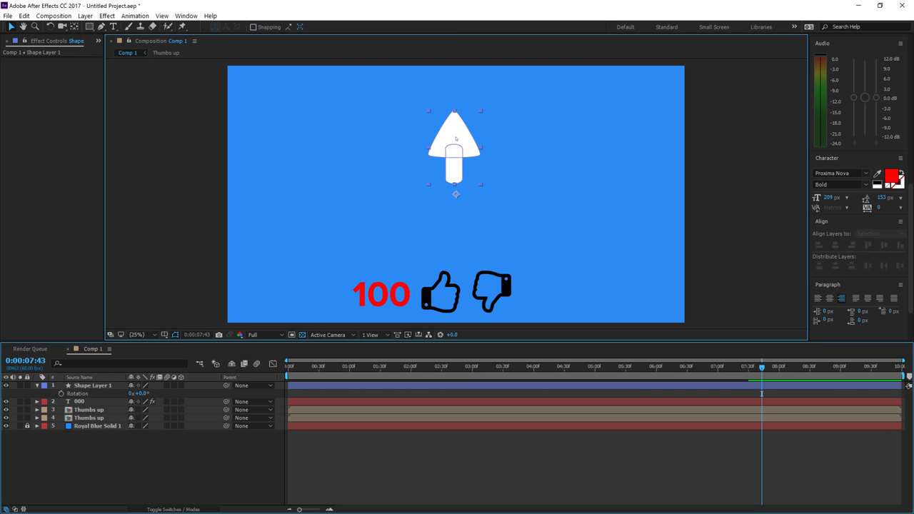
pyautogui.click(455, 139)
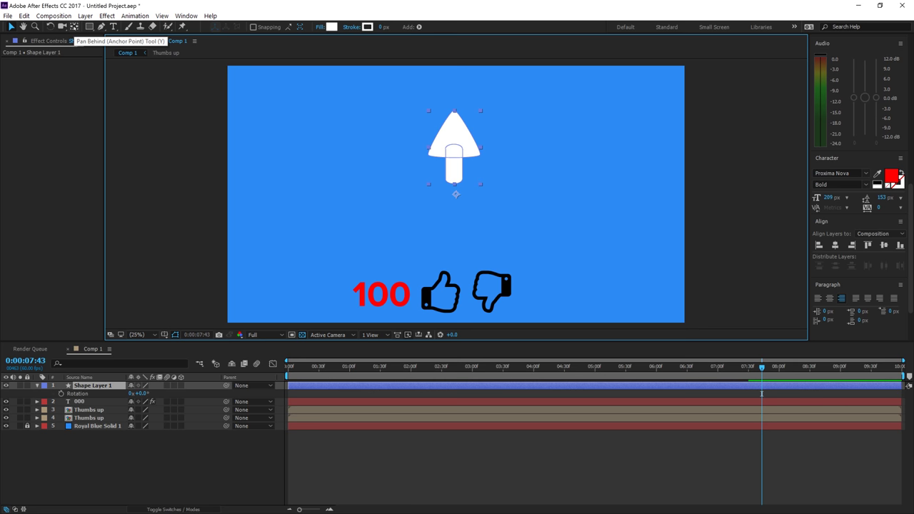
pyautogui.click(74, 28)
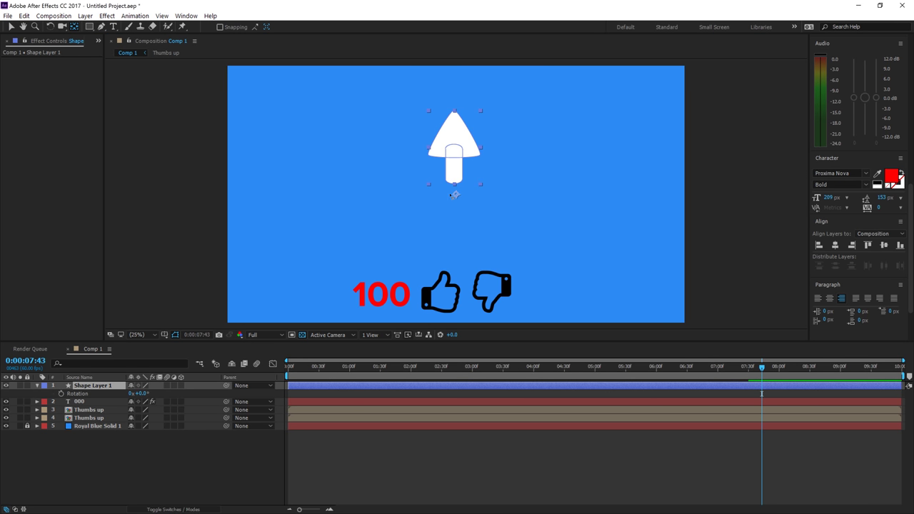
pyautogui.moveTo(456, 196); pyautogui.dragTo(455, 148)
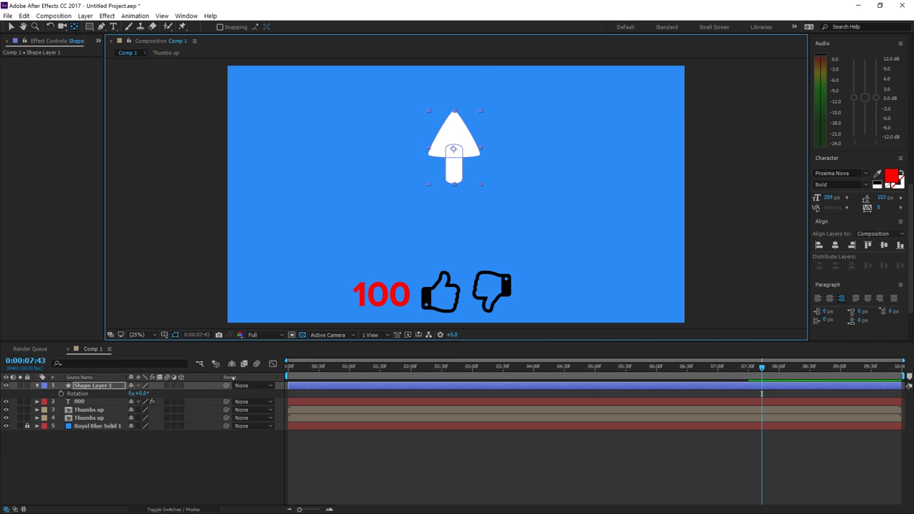
pyautogui.press('v')
pyautogui.moveTo(139, 393); pyautogui.dragTo(116, 394)
# Move the arrow onto the thumbs-up icon and scale it down proportionally to 41%
pyautogui.moveTo(446, 134); pyautogui.dragTo(453, 289)
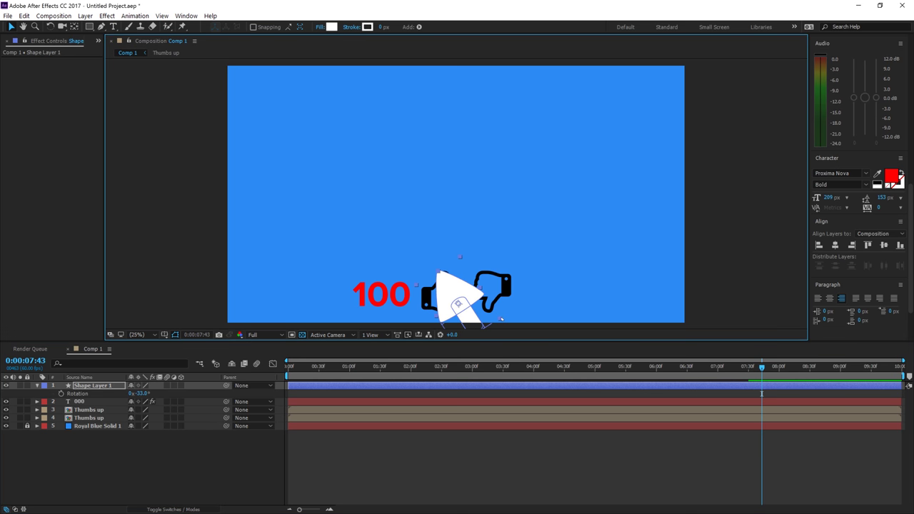
pyautogui.moveTo(501, 321); pyautogui.dragTo(449, 299)
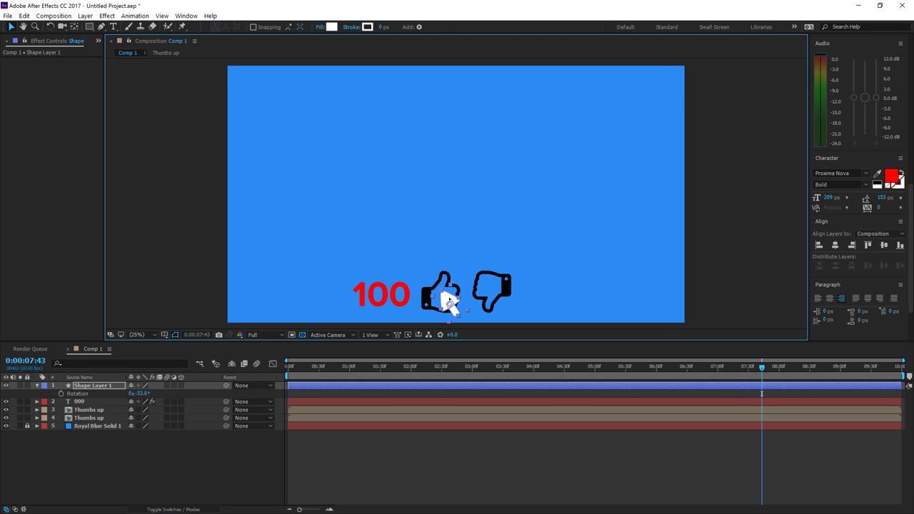
pyautogui.click(226, 457)
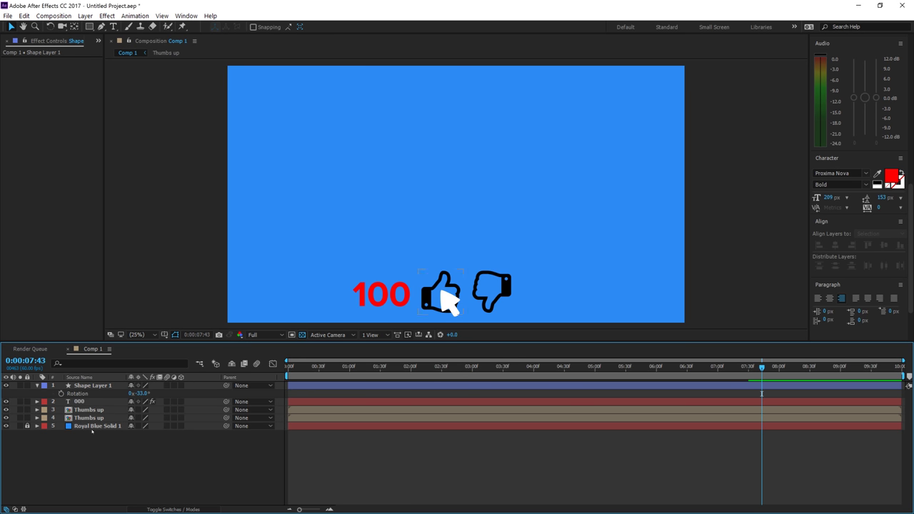
# Add a Position keyframe to the arrow layer at 0:00:02:49, nine frames before the 000 layer's first Slider keyframe
pyautogui.click(96, 401)
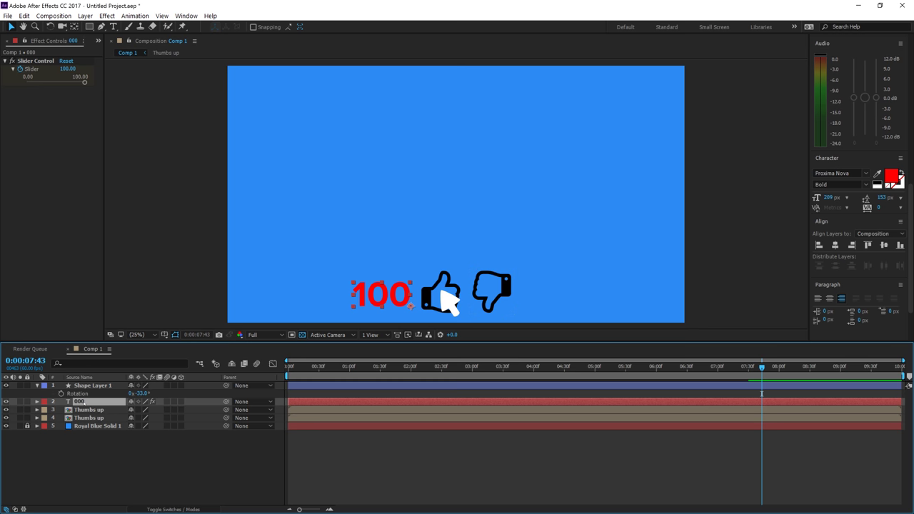
pyautogui.press('u')
pyautogui.moveTo(473, 367); pyautogui.dragTo(470, 367)
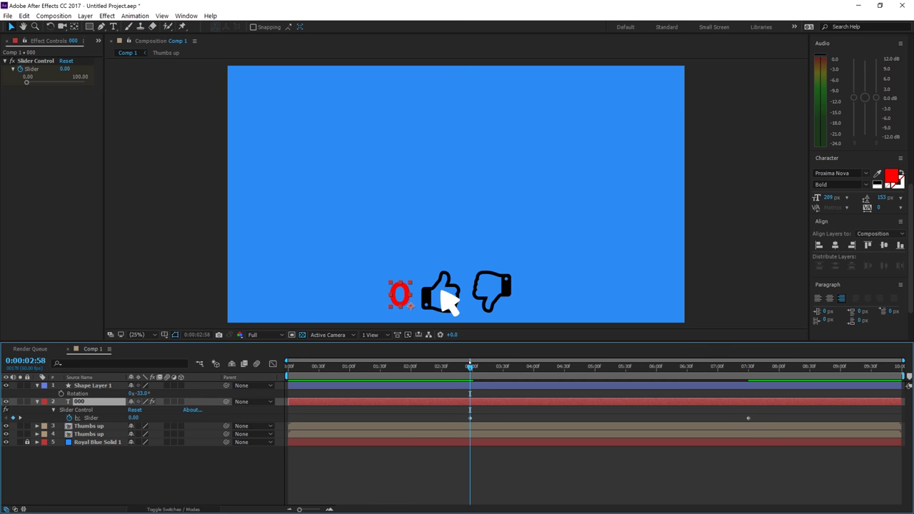
pyautogui.press('pageup')
pyautogui.press('pageup')
pyautogui.press('pageup')
pyautogui.press('pageup')
pyautogui.press('pageup')
pyautogui.press('pageup')
pyautogui.press('pageup')
pyautogui.press('pageup')
pyautogui.press('pageup')
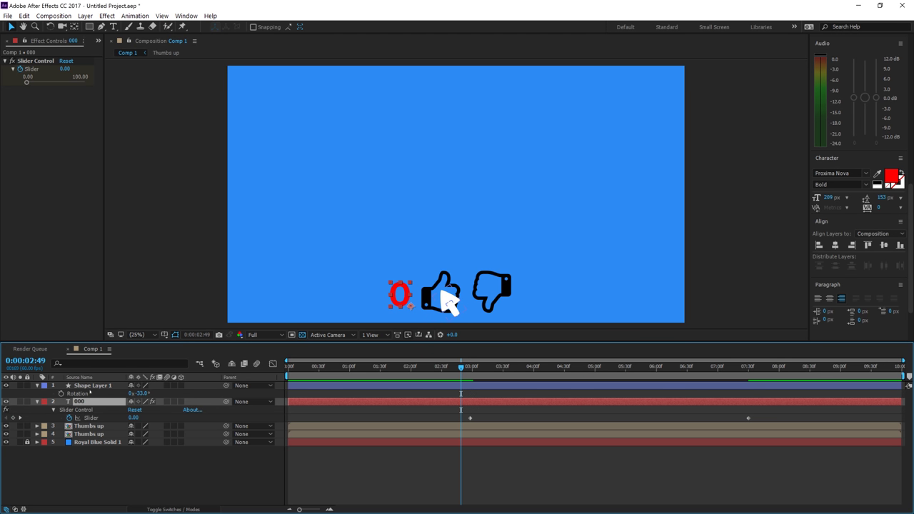
pyautogui.click(448, 303)
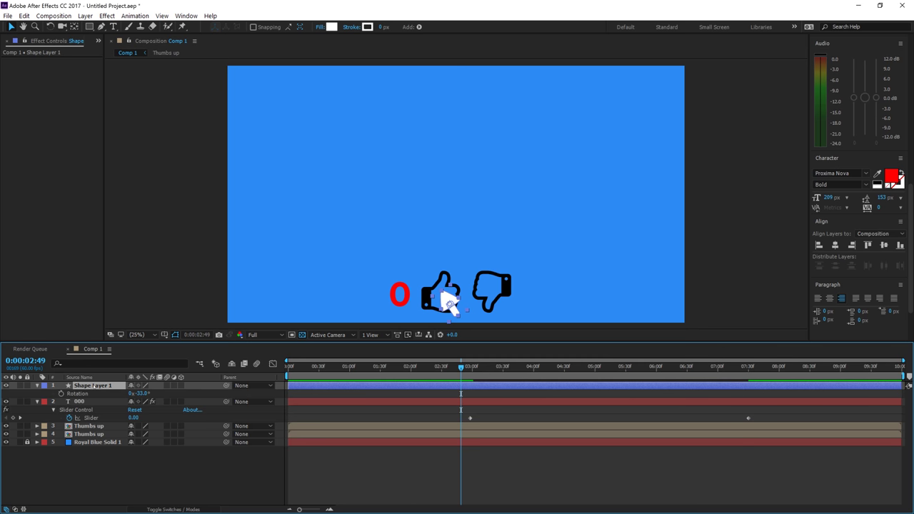
pyautogui.press('p')
pyautogui.click(60, 393)
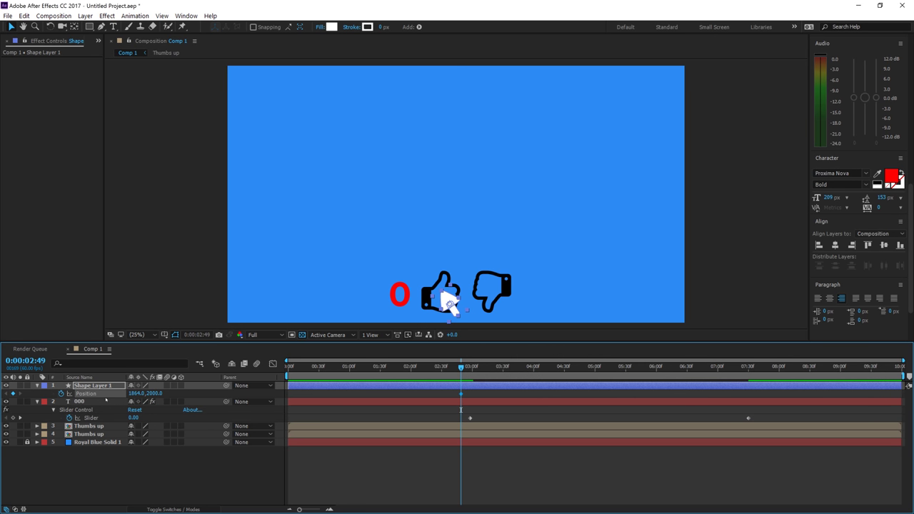
# Keyframe the arrow below the frame at Position 2092, 2308 shortly after one second, and preview its move onto the thumbs-up
pyautogui.moveTo(460, 368); pyautogui.dragTo(359, 368)
pyautogui.moveTo(448, 303); pyautogui.dragTo(473, 327)
pyautogui.press('space')
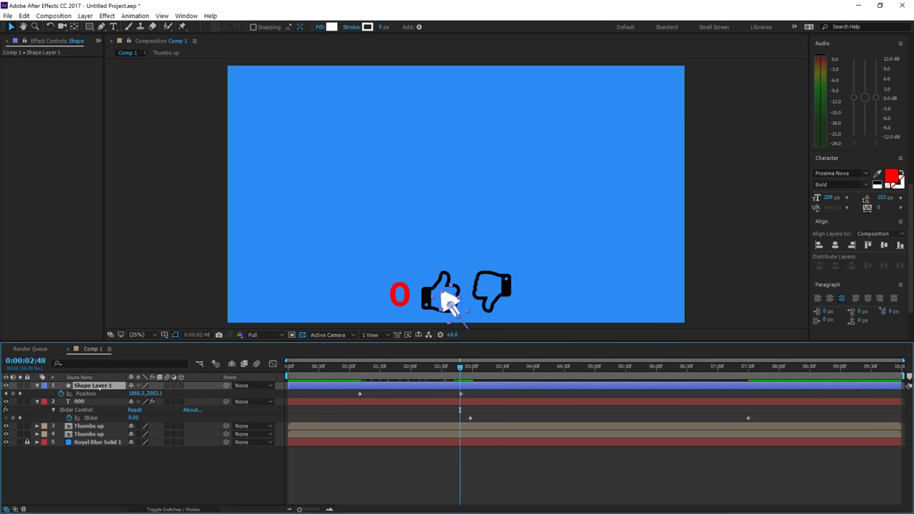
# Rename the arrow's shape layer to Mouse
pyautogui.rightClick(98, 385)
pyautogui.click(126, 379)
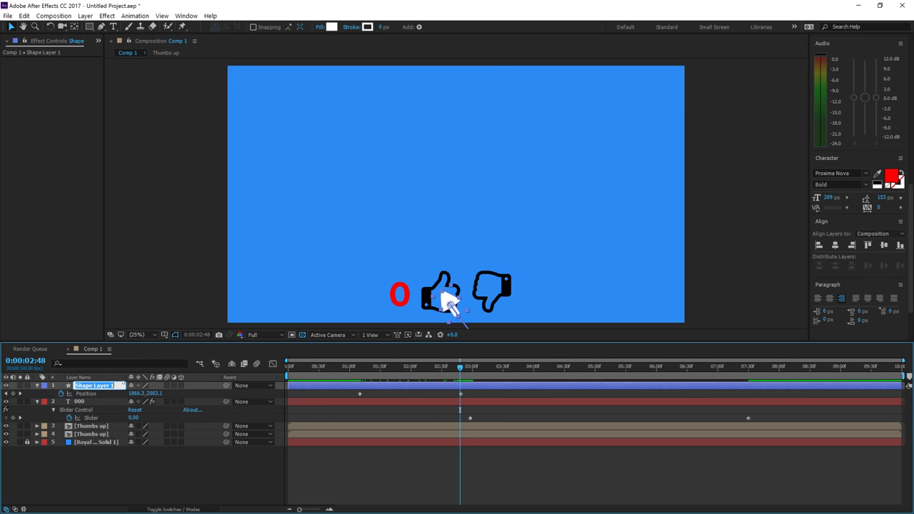
pyautogui.write('Mouse')
pyautogui.press('Return')
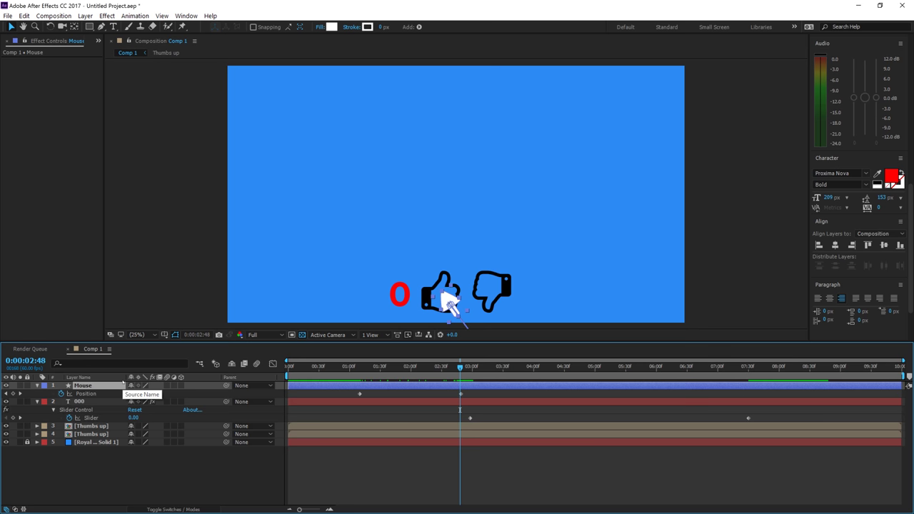
# Keyframe the Mouse layer's Position to hold at 0:00:03:11 and exit below the frame at 1452, 2364 by about 0:00:04:30, and preview
pyautogui.press('space')
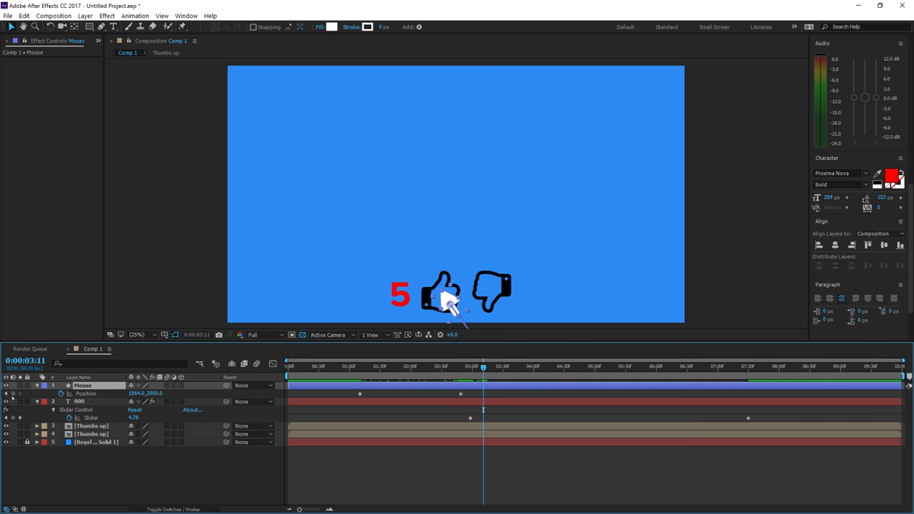
pyautogui.click(13, 393)
pyautogui.press('space')
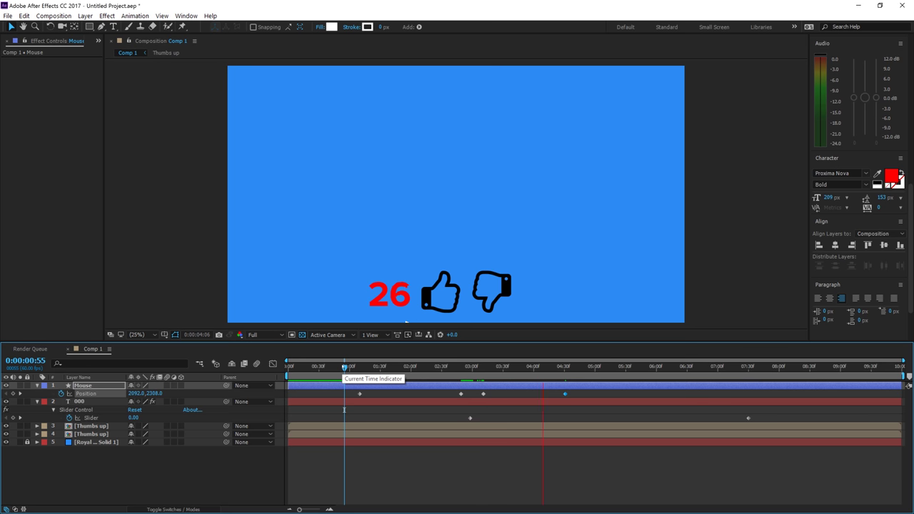
pyautogui.press('space')
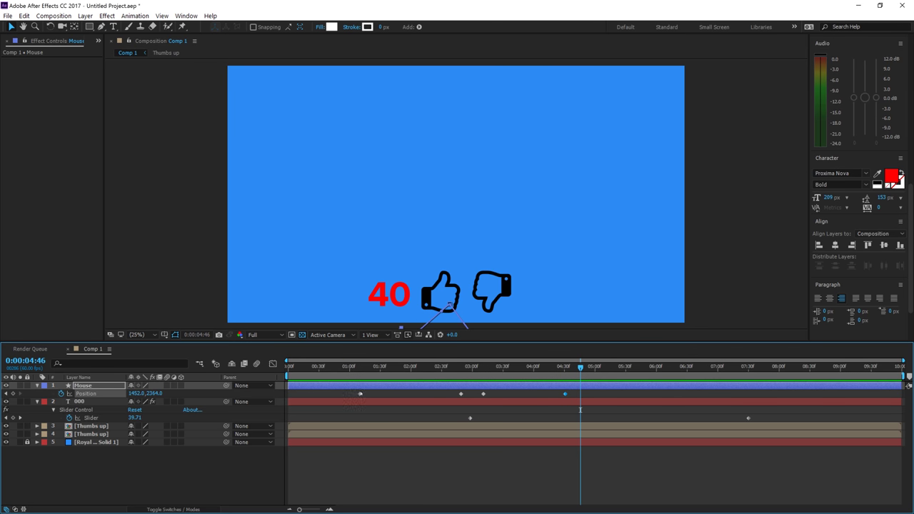
# Retime the Mouse layer's four Position keyframes to about 0:00:02:05, 0:00:02:40, 0:00:03:20 and 0:00:03:50, and preview the motion
pyautogui.moveTo(392, 393); pyautogui.dragTo(416, 393)
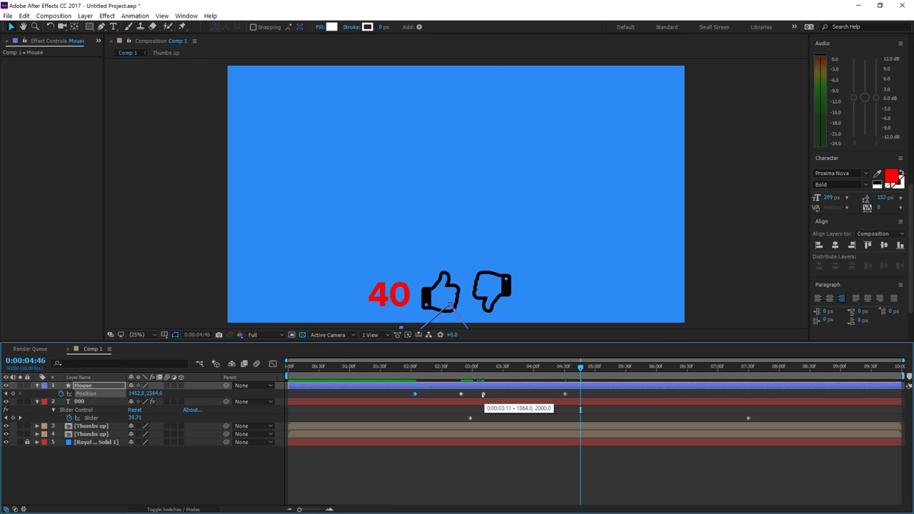
pyautogui.moveTo(483, 395); pyautogui.dragTo(493, 394)
pyautogui.moveTo(565, 394); pyautogui.dragTo(448, 393)
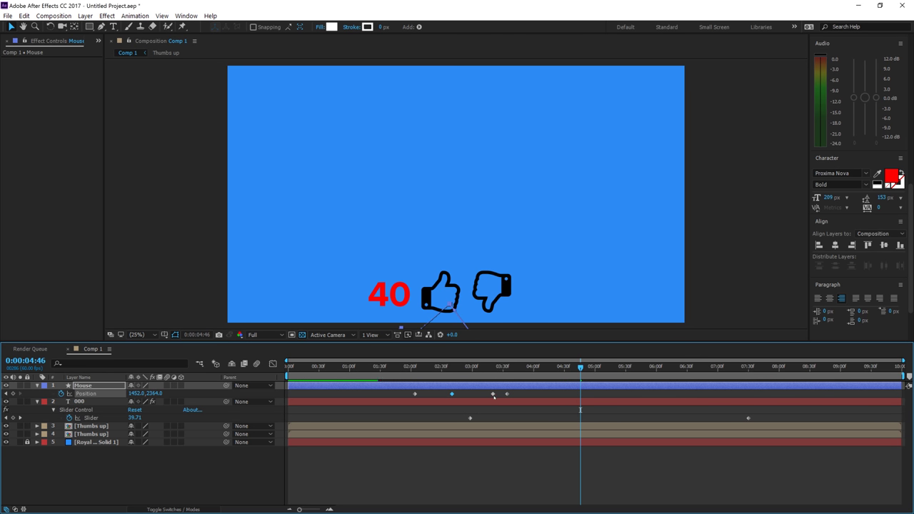
pyautogui.moveTo(508, 394); pyautogui.dragTo(524, 394)
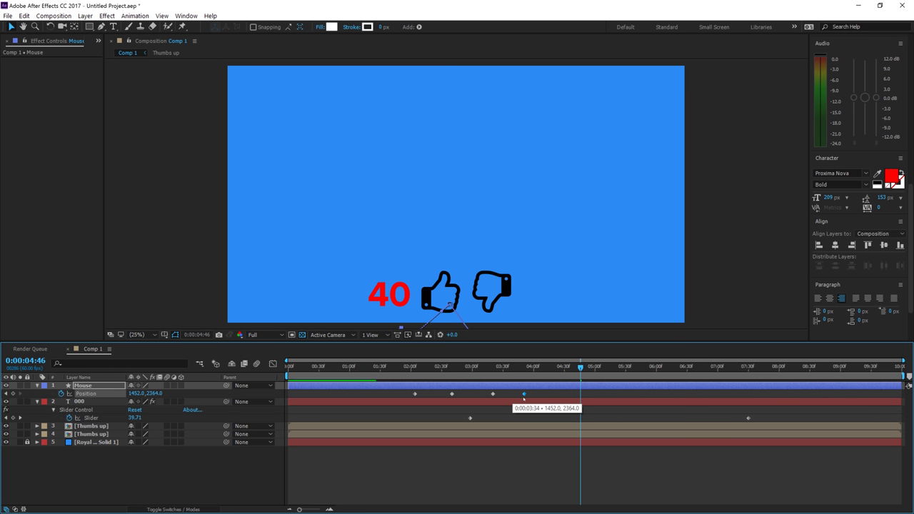
pyautogui.click(392, 366)
pyautogui.press('space')
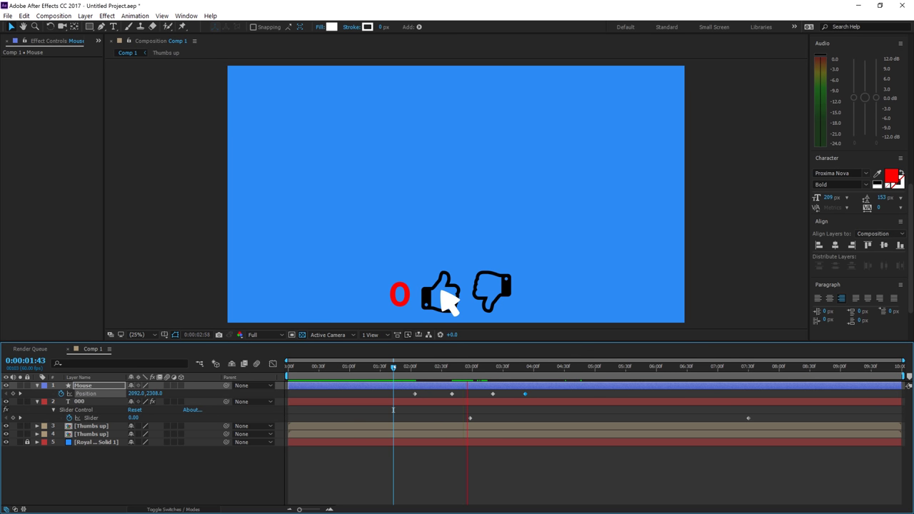
pyautogui.press('space')
# Add a Scale keyframe to the Mouse layer at 0:00:02:56, two frames before the counter's first Slider keyframe
pyautogui.moveTo(467, 367); pyautogui.dragTo(470, 367)
pyautogui.press('pageup')
pyautogui.press('pageup')
pyautogui.click(477, 385)
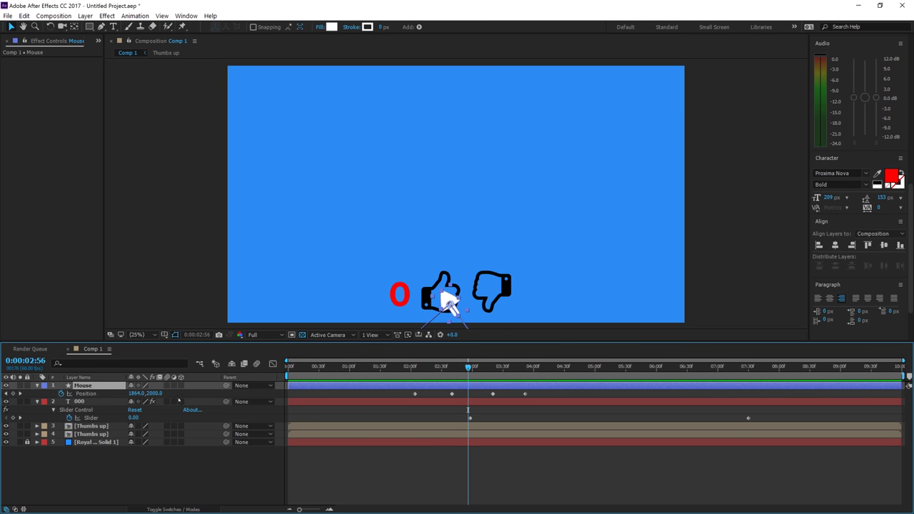
pyautogui.press('s')
pyautogui.press('pageup')
pyautogui.press('pageup')
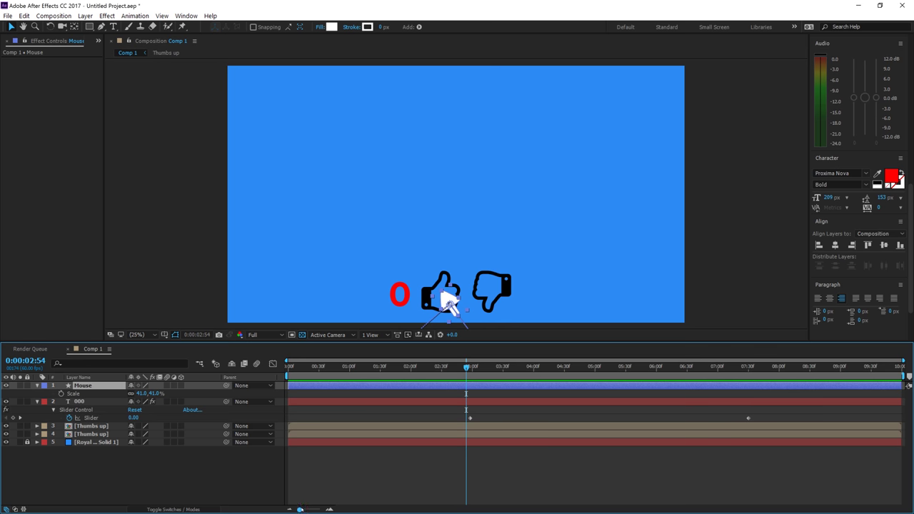
pyautogui.press('=')
pyautogui.press('=')
pyautogui.press('=')
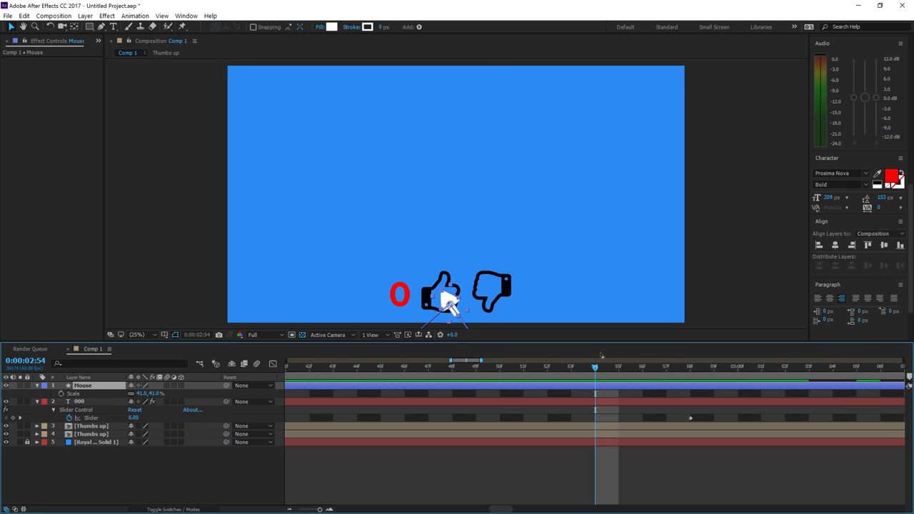
pyautogui.click(641, 368)
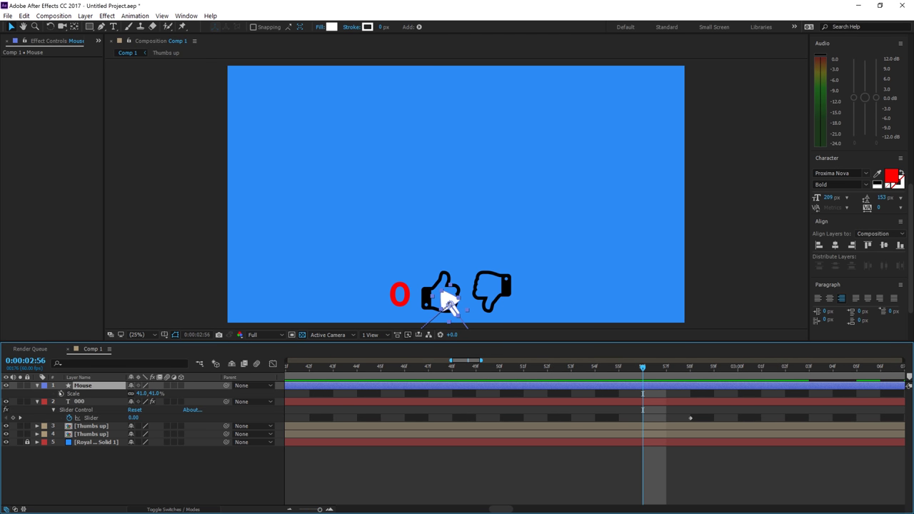
pyautogui.click(74, 393)
pyautogui.click(62, 393)
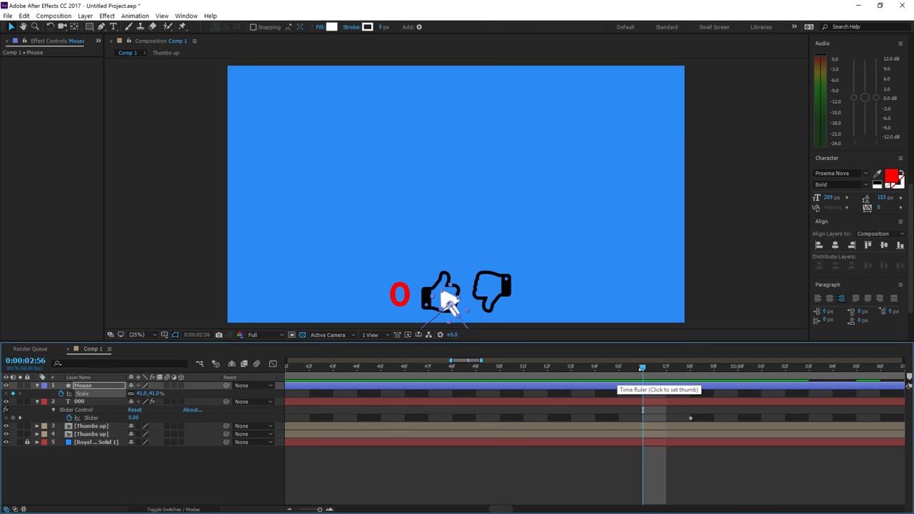
# Keyframe the Mouse layer's Scale to 32% at 0:00:02:58, duplicate its 41% keyframe at 0:00:03:00, and preview the click
pyautogui.moveTo(712, 368); pyautogui.dragTo(690, 367)
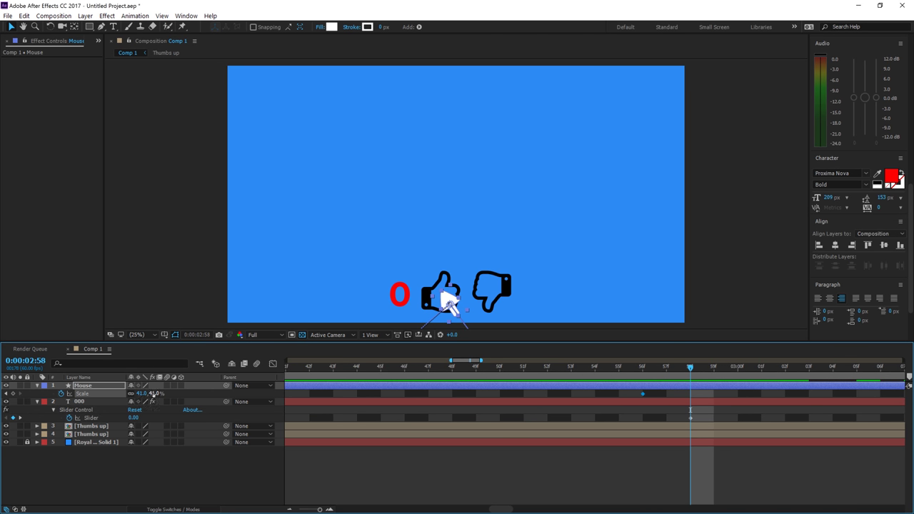
pyautogui.moveTo(143, 394); pyautogui.dragTo(136, 393)
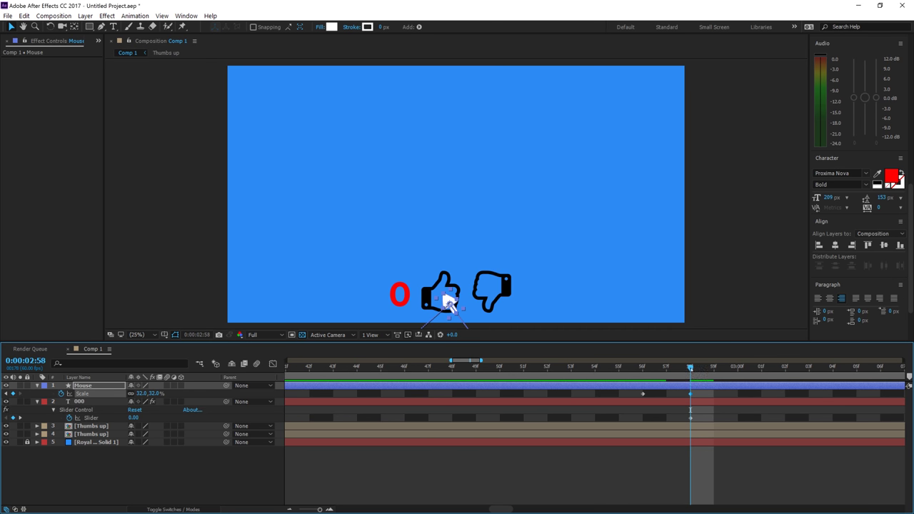
pyautogui.press('pagedown')
pyautogui.press('pagedown')
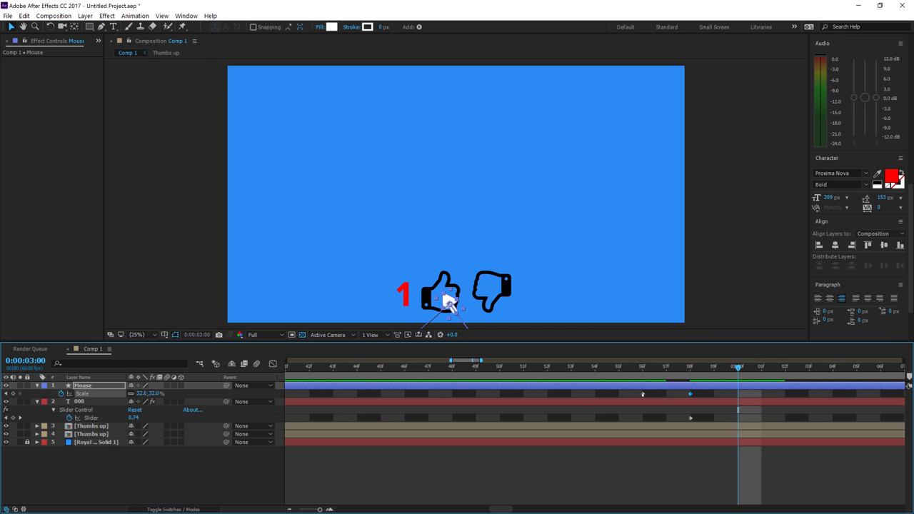
pyautogui.click(642, 394)
pyautogui.moveTo(643, 395)
pyautogui.hotkey('ctrl', 'v')
pyautogui.click(629, 367)
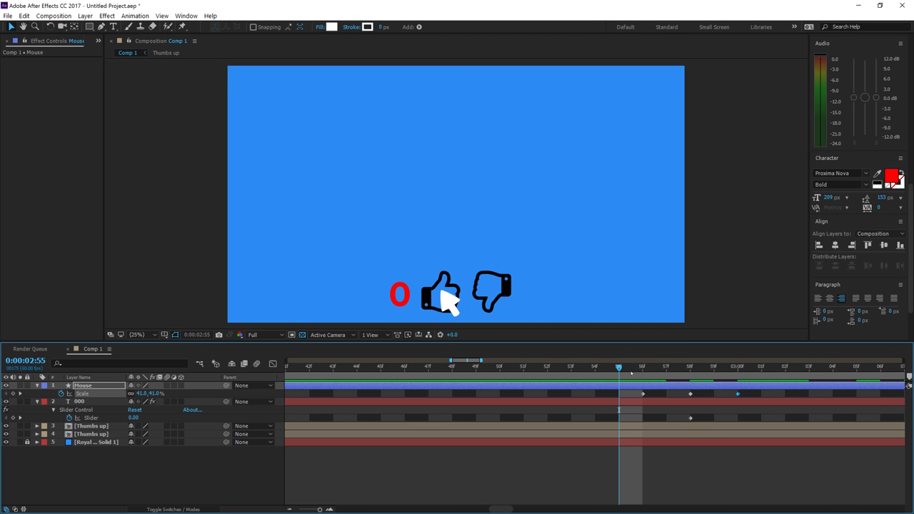
pyautogui.press('space')
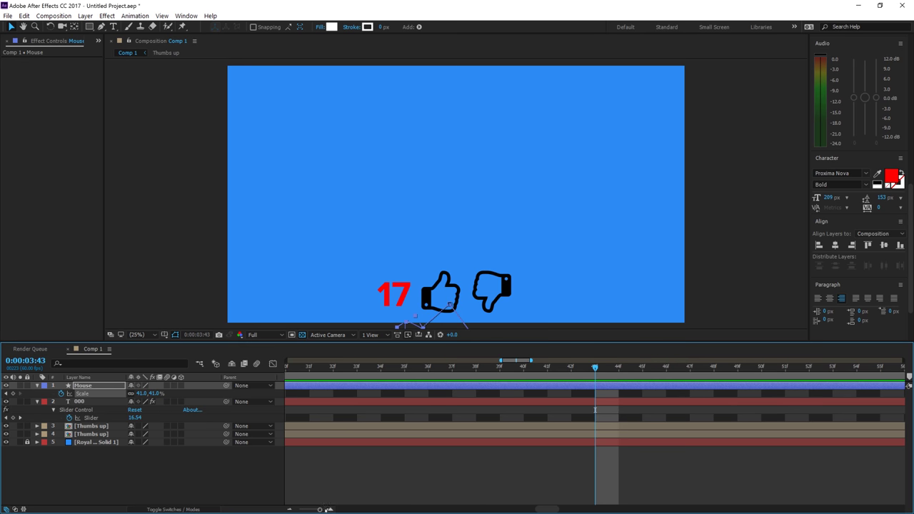
# Spread the Mouse layer's outer Scale keyframes to 0:00:02:53 and 0:00:03:04, and preview the slower click
pyautogui.moveTo(320, 509); pyautogui.dragTo(316, 510)
pyautogui.moveTo(549, 510); pyautogui.dragTo(517, 510)
pyautogui.click(555, 367)
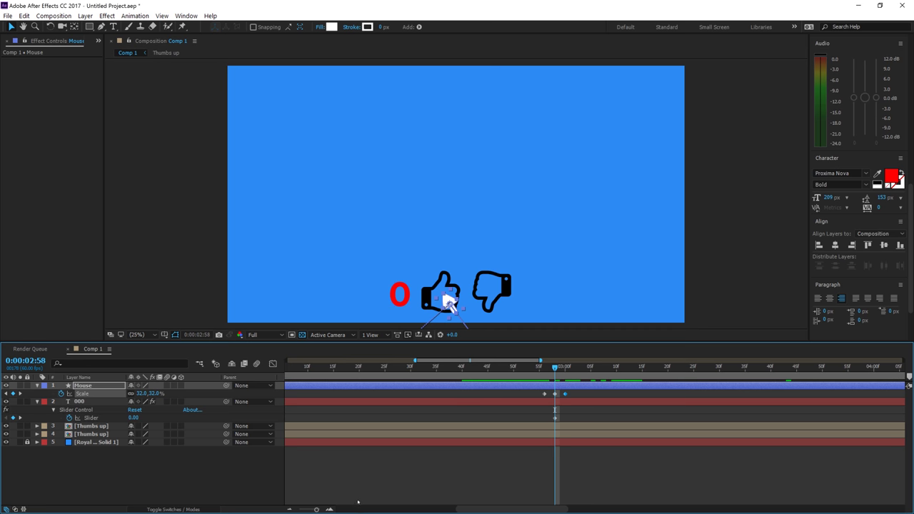
pyautogui.scroll(4, 430, 442)
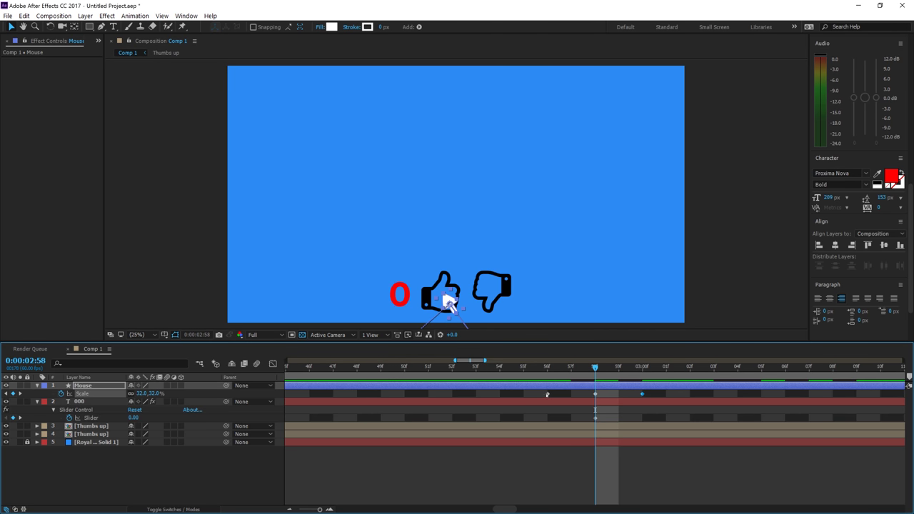
pyautogui.moveTo(547, 393); pyautogui.dragTo(474, 396)
pyautogui.moveTo(642, 393); pyautogui.dragTo(739, 396)
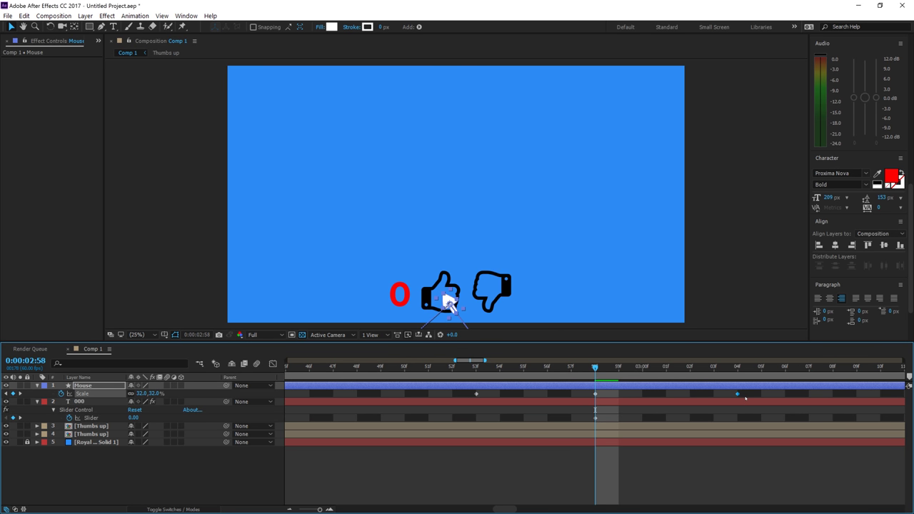
pyautogui.click(452, 367)
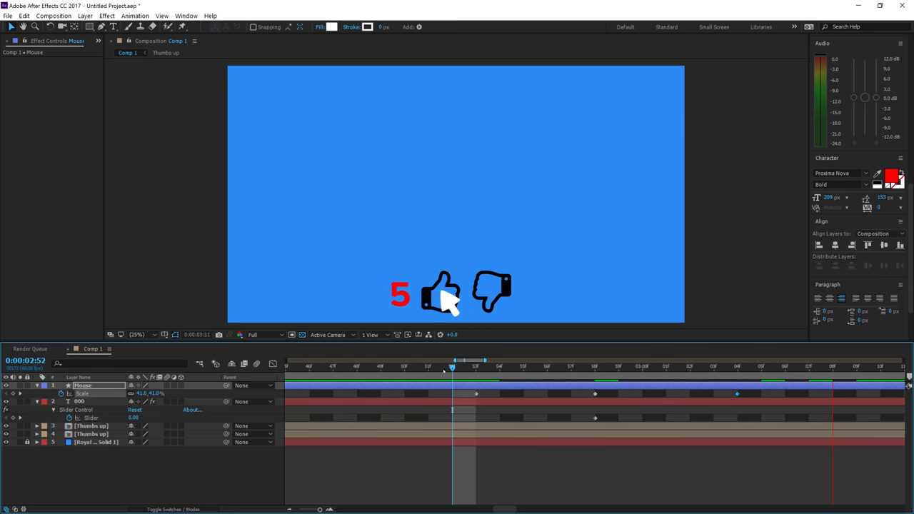
pyautogui.press('space')
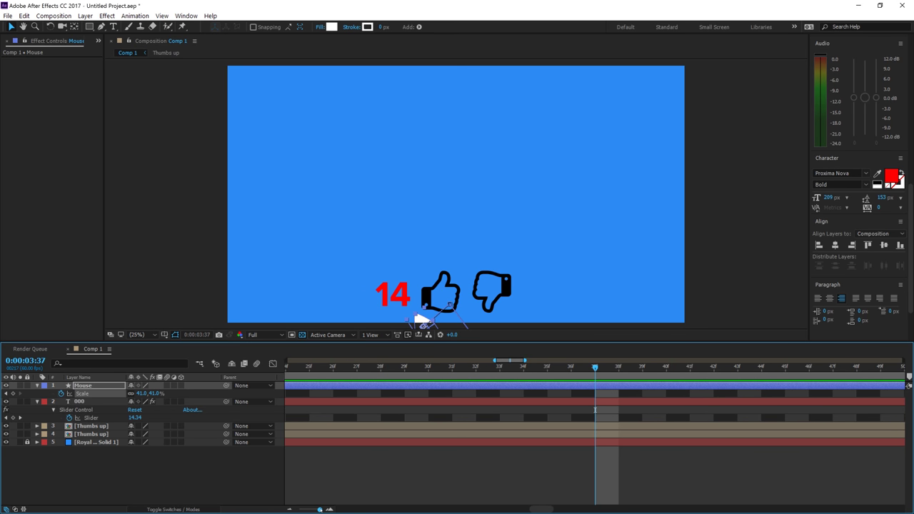
# Retime the Mouse layer's first and last Scale keyframes to about 0:00:02:49 and 0:00:03:07, and preview
pyautogui.press('-')
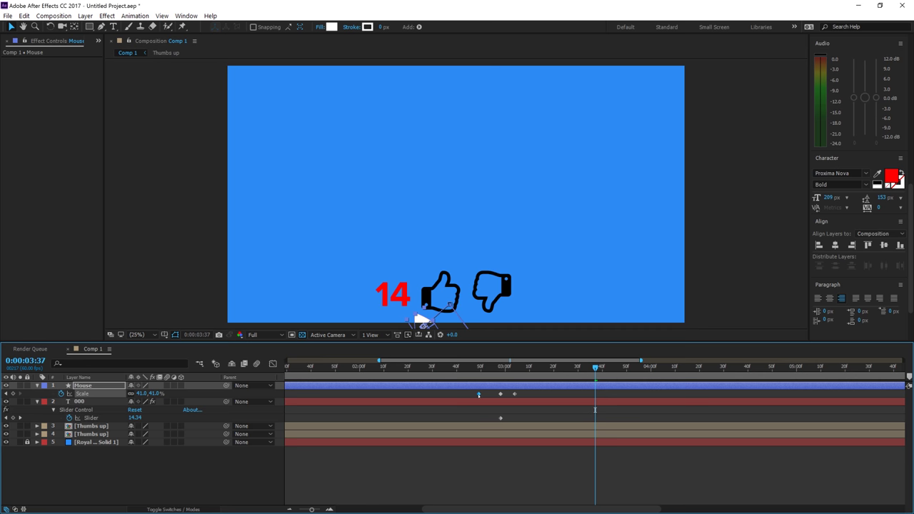
pyautogui.moveTo(514, 393); pyautogui.dragTo(527, 395)
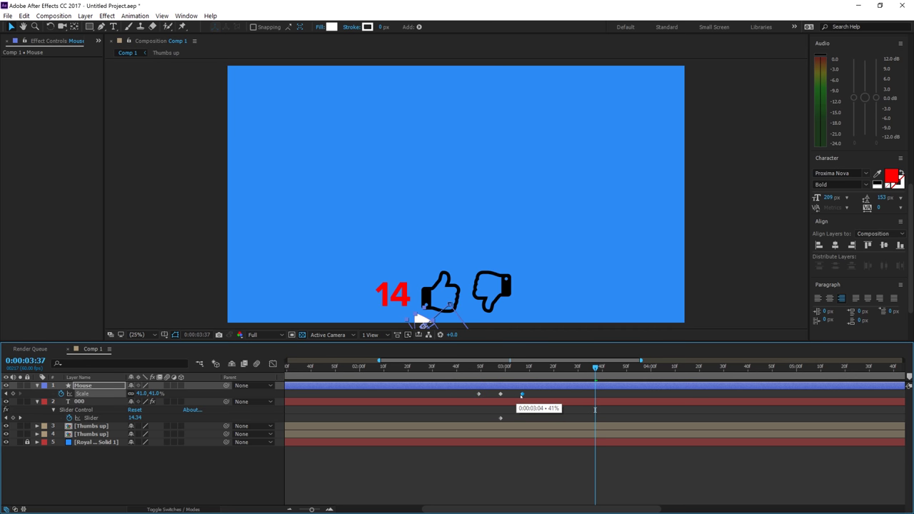
pyautogui.click(466, 371)
pyautogui.press('space')
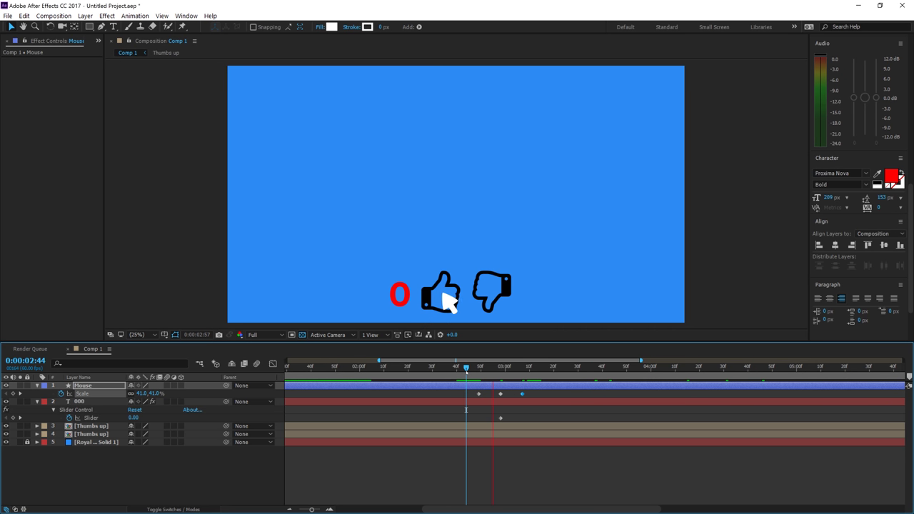
pyautogui.press('space')
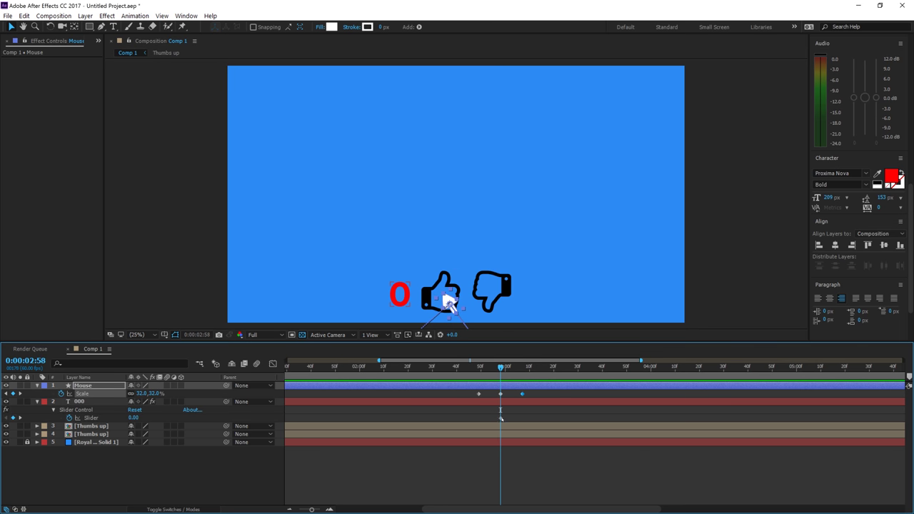
# Delay the counter's first Slider keyframe to about 0:00:03:04 and preview the counting against the mouse click
pyautogui.moveTo(500, 418); pyautogui.dragTo(515, 418)
pyautogui.moveTo(500, 367); pyautogui.dragTo(470, 367)
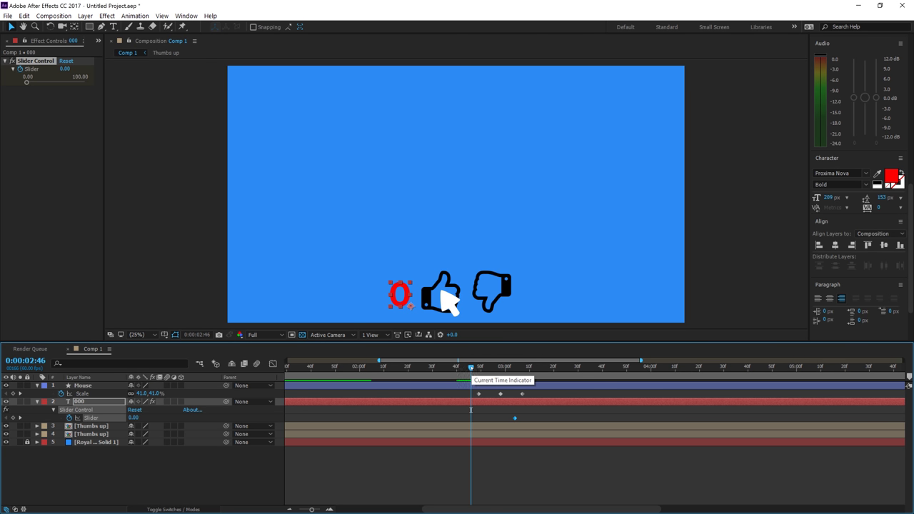
pyautogui.press('space')
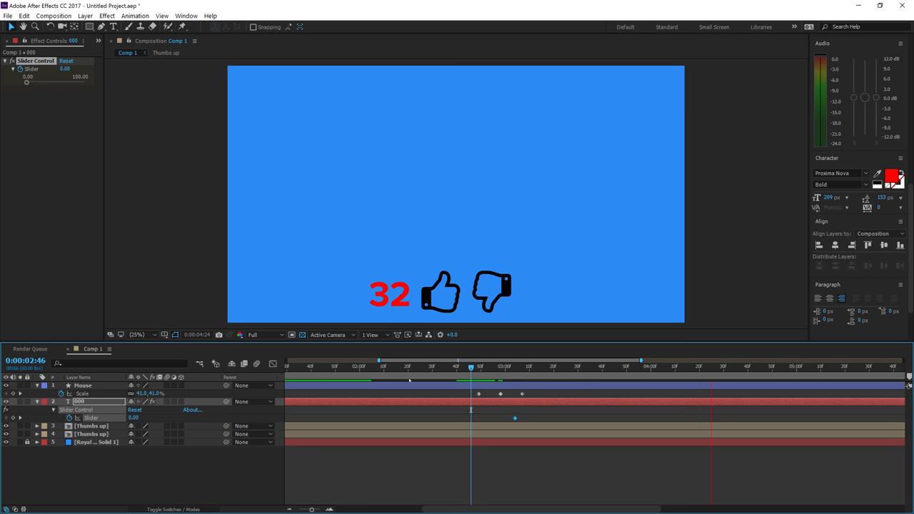
pyautogui.press('space')
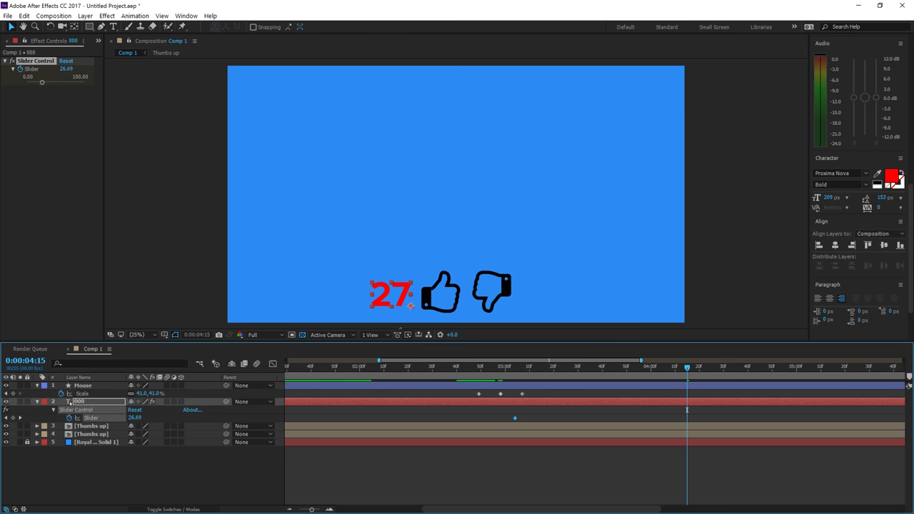
# Review all keyframed properties of the Mouse, 000 and both Thumbs up layers across the full timeline
pyautogui.click(37, 386)
pyautogui.click(37, 393)
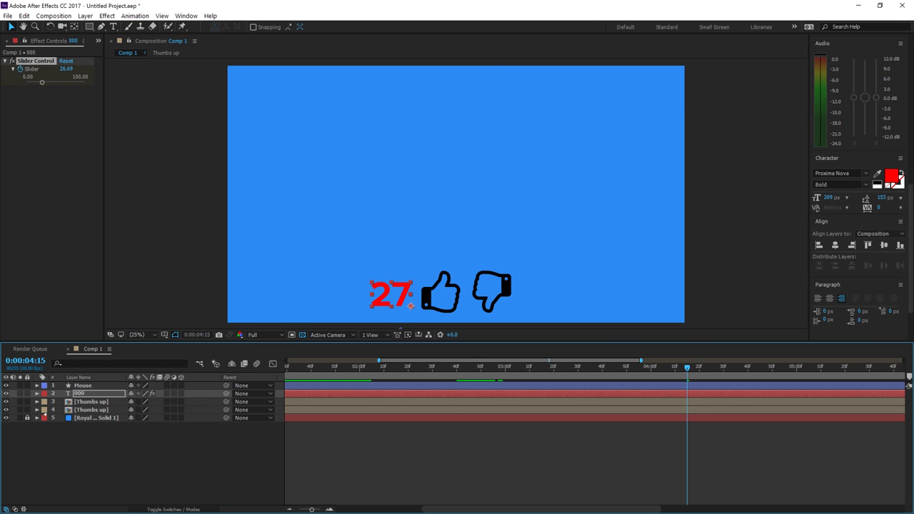
pyautogui.click(55, 443)
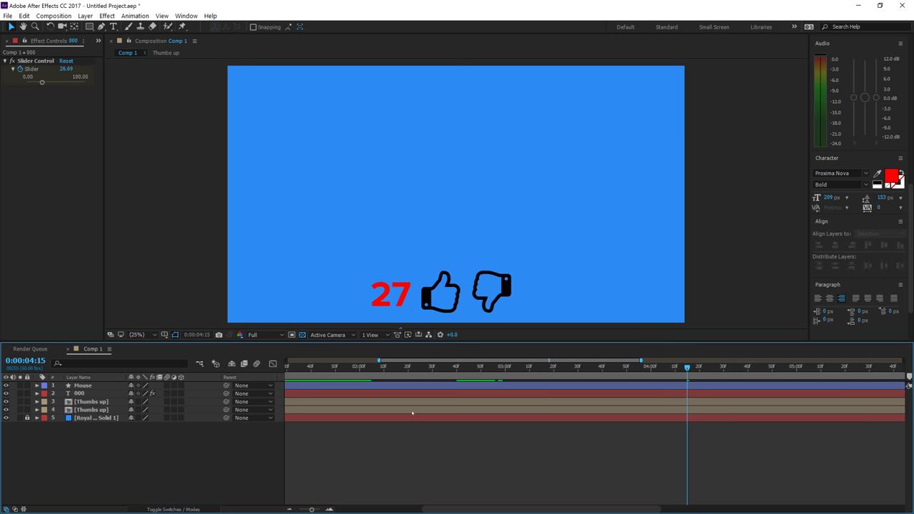
pyautogui.click(340, 386)
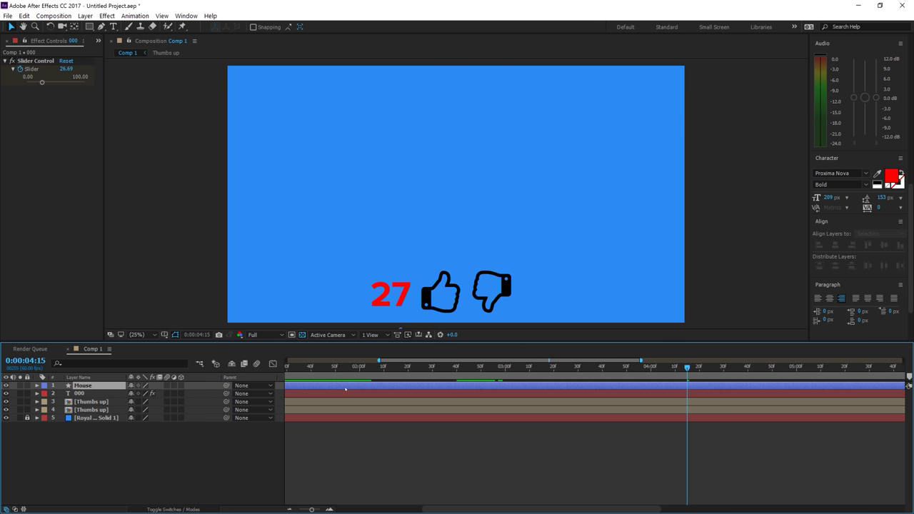
pyautogui.keyDown('shift'); pyautogui.click(303, 409); pyautogui.keyUp('shift')
pyautogui.press('u')
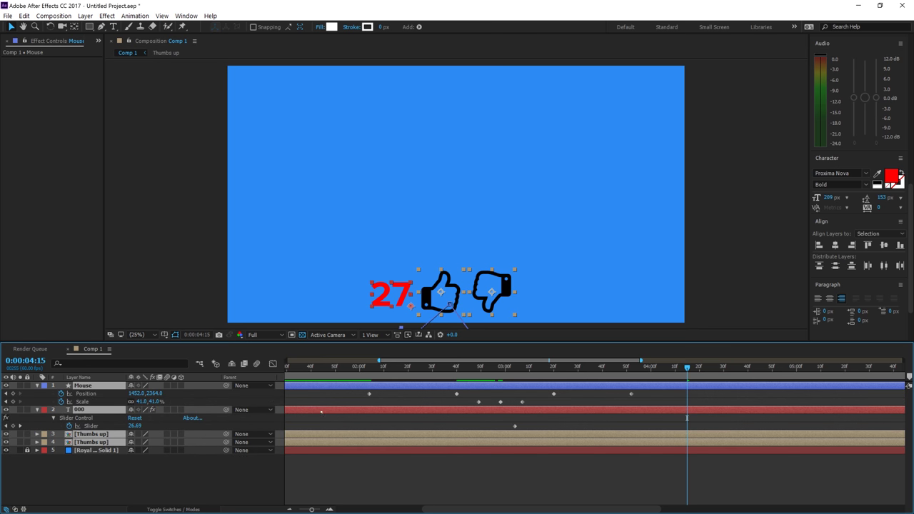
pyautogui.moveTo(311, 509); pyautogui.dragTo(299, 510)
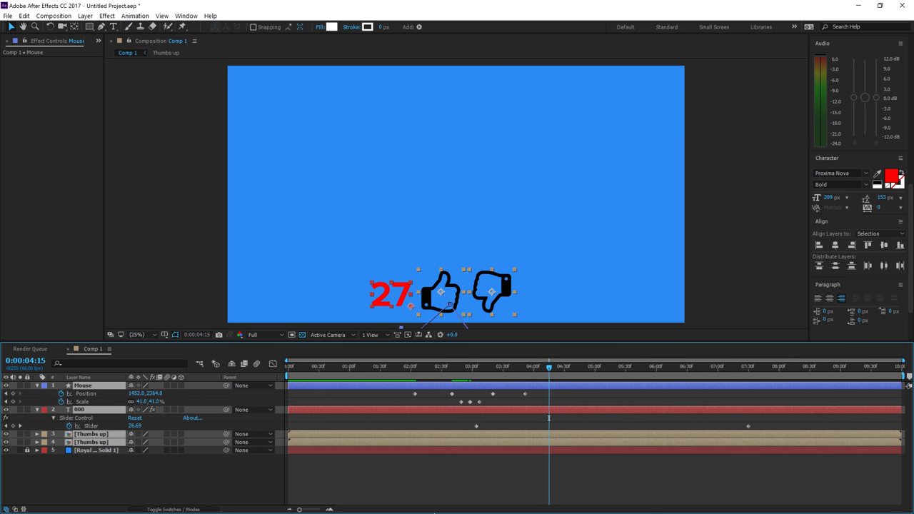
# Add Position keyframes to the 000 counter and both Thumbs up layers at 0:00:01:42
pyautogui.moveTo(401, 371)
pyautogui.mouseDown()
pyautogui.moveTo(300, 371)
pyautogui.moveTo(375, 371)
pyautogui.moveTo(394, 385)
pyautogui.mouseUp()
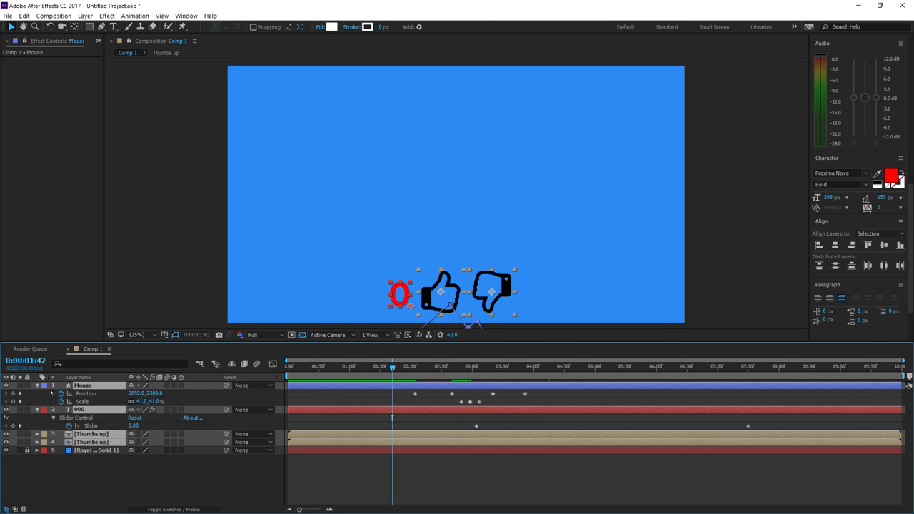
pyautogui.press('u')
pyautogui.click(78, 444)
pyautogui.click(91, 394)
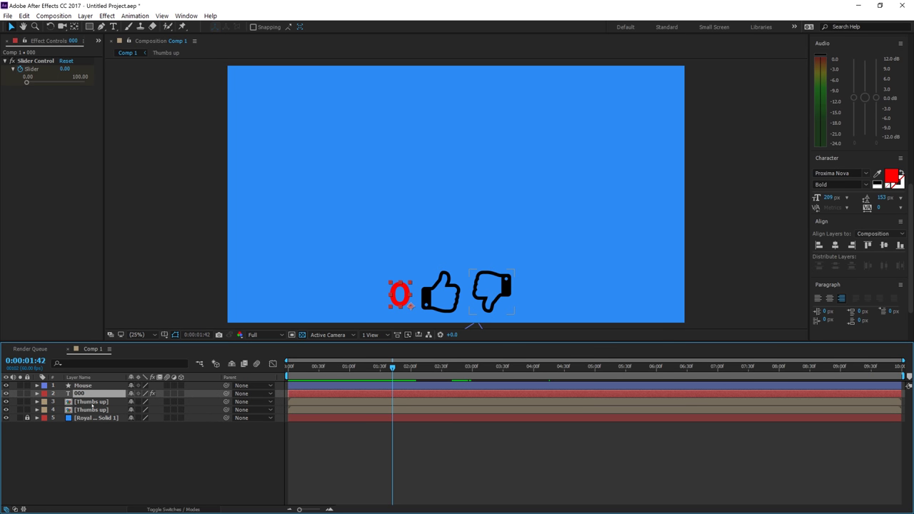
pyautogui.keyDown('shift'); pyautogui.click(93, 409); pyautogui.keyUp('shift')
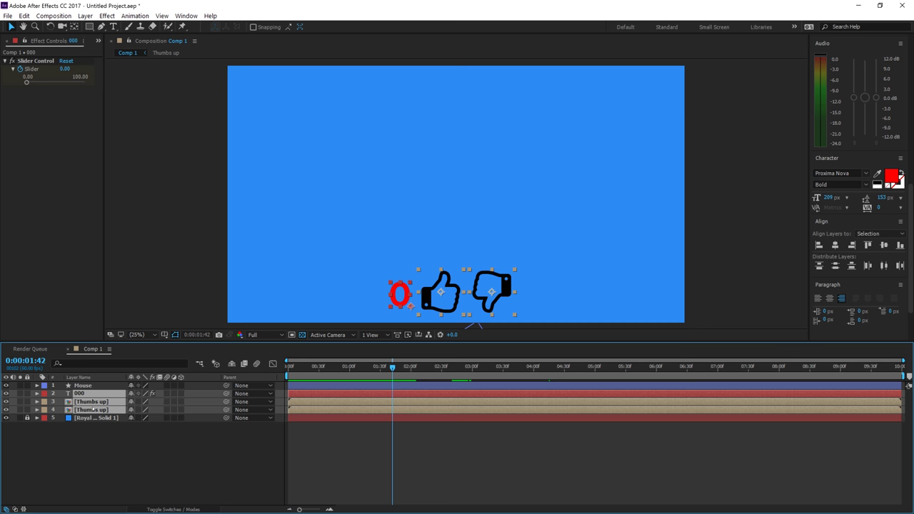
pyautogui.press('p')
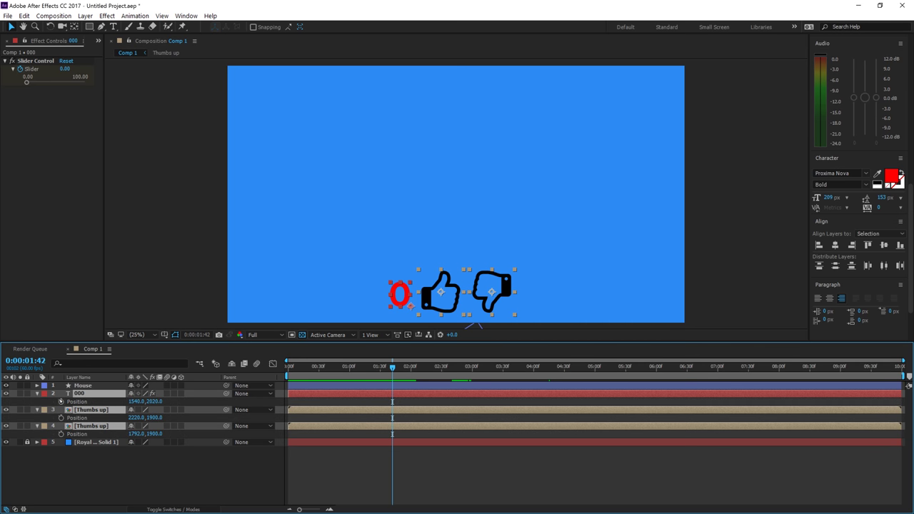
pyautogui.hotkey('alt', 'shift', 'p')
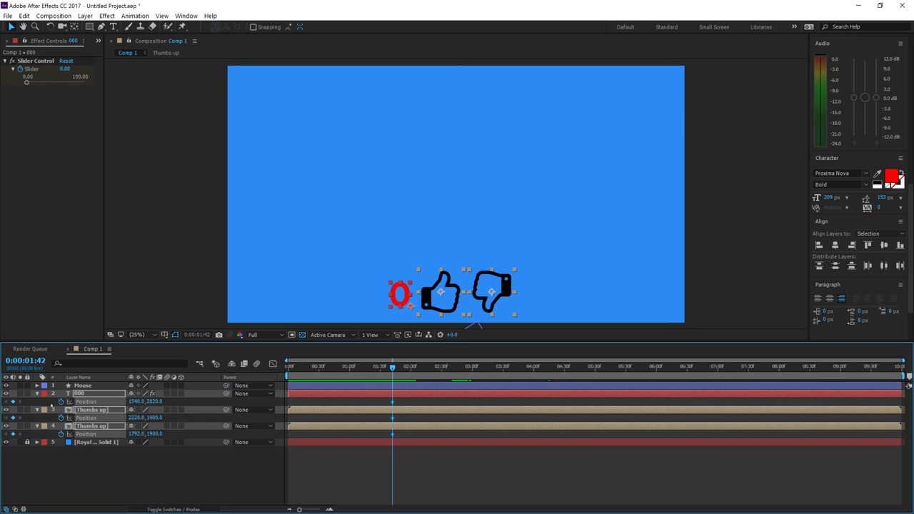
# At 0:00:00:46, move the counter and both thumbs straight down below the frame, to Y 2528 and 2408 respectively
pyautogui.moveTo(392, 368); pyautogui.dragTo(334, 380)
pyautogui.moveTo(444, 295); pyautogui.dragTo(443, 354)
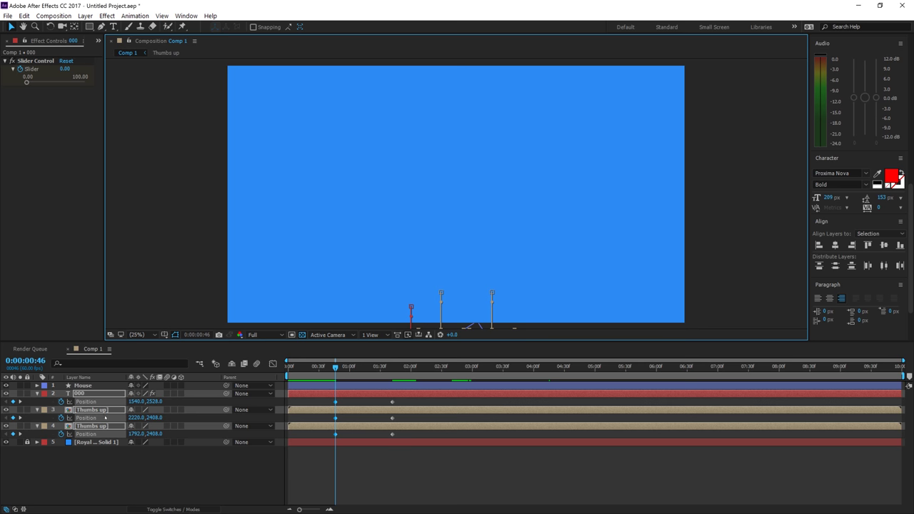
pyautogui.click(192, 471)
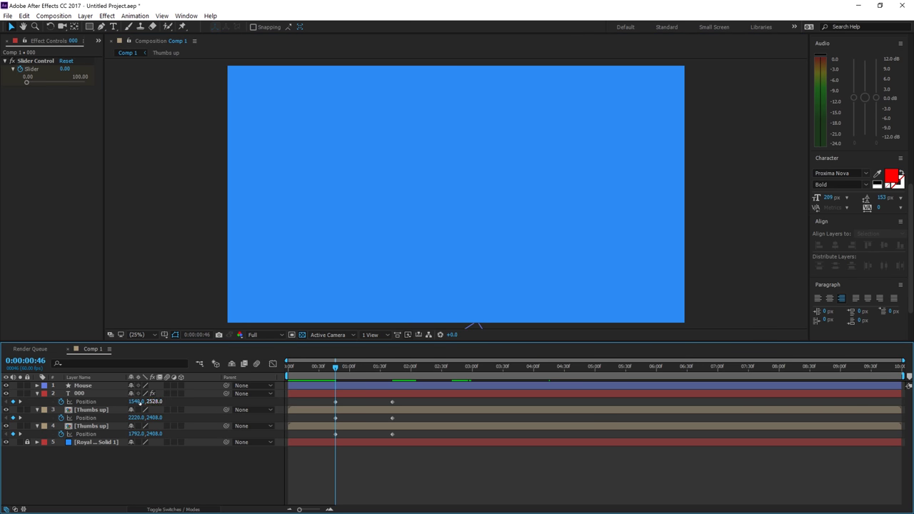
# Stagger the entrance by shifting both counter Position keyframes about 7 frames earlier and both thumbs-up Position keyframes about 5 frames earlier
pyautogui.click(93, 393)
pyautogui.moveTo(413, 399); pyautogui.dragTo(328, 402)
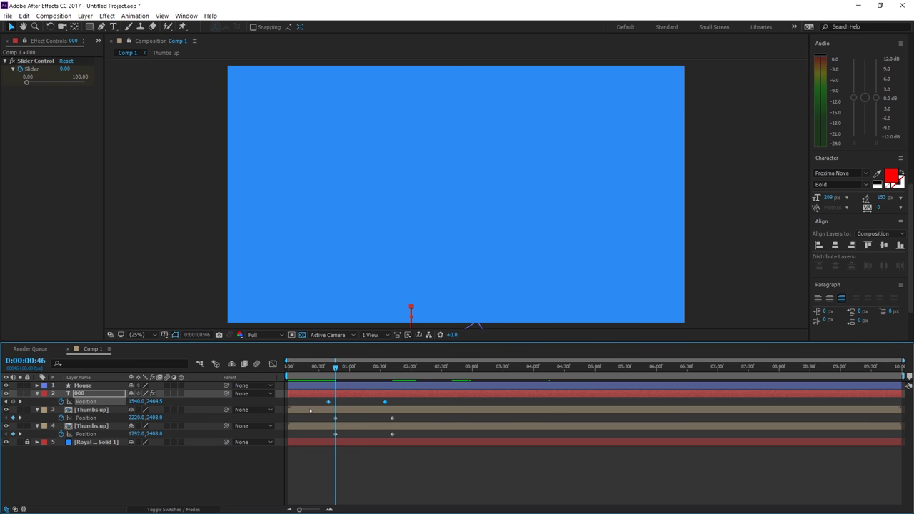
pyautogui.click(378, 410)
pyautogui.click(396, 428)
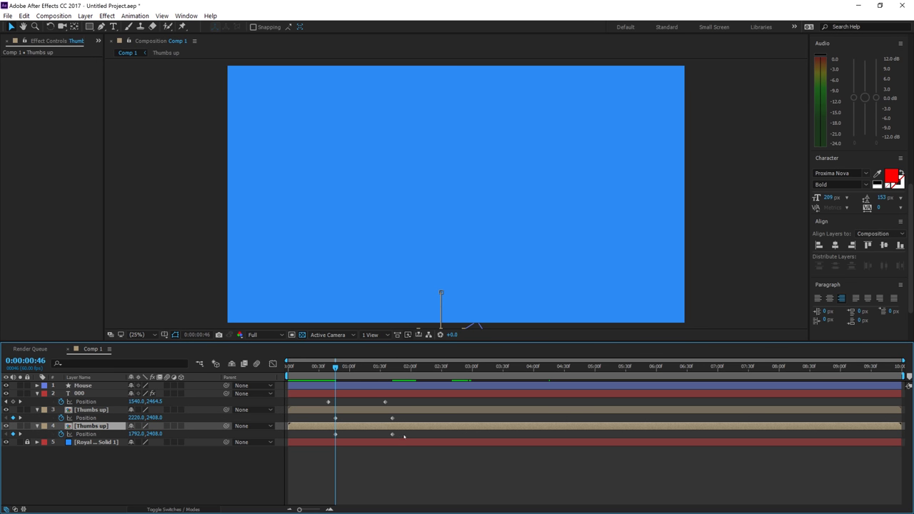
pyautogui.moveTo(407, 437); pyautogui.dragTo(330, 436)
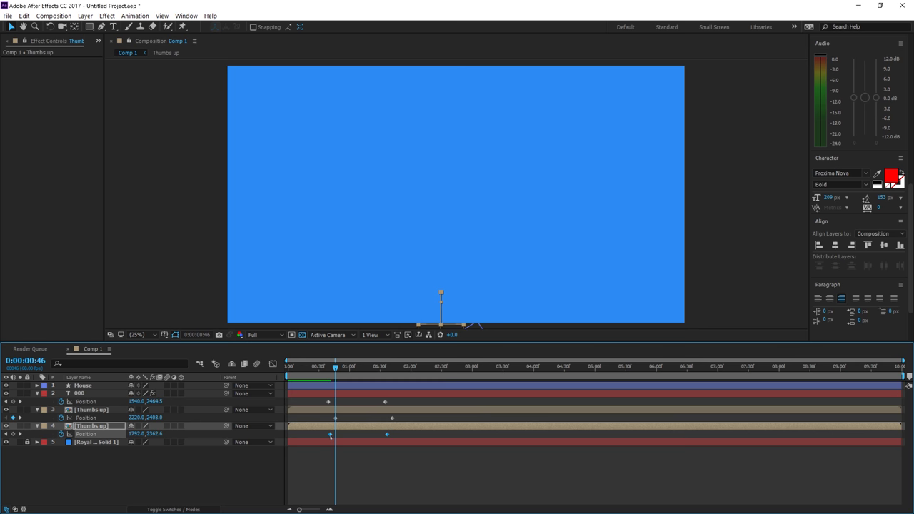
# Preview the staggered entrance and shift the counter's two Position keyframes to about 0:00:00:35 and 0:00:01:31
pyautogui.click(320, 369)
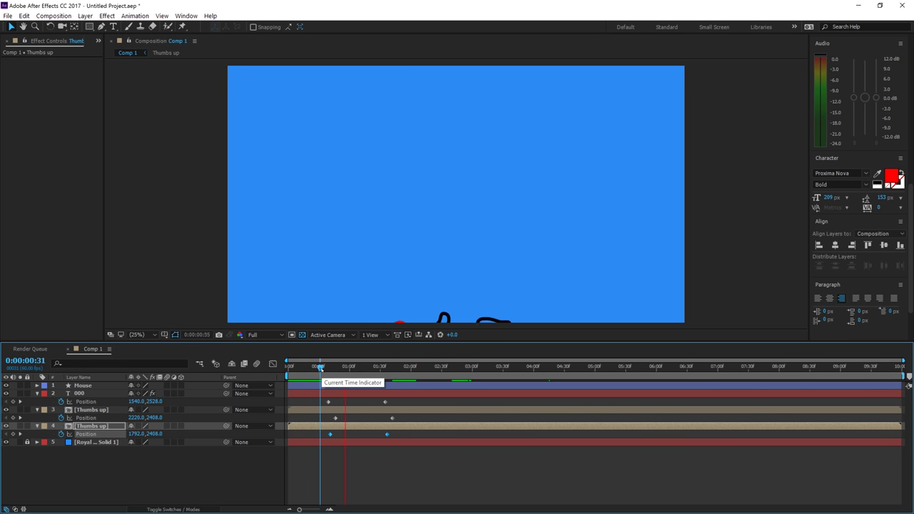
pyautogui.press('space')
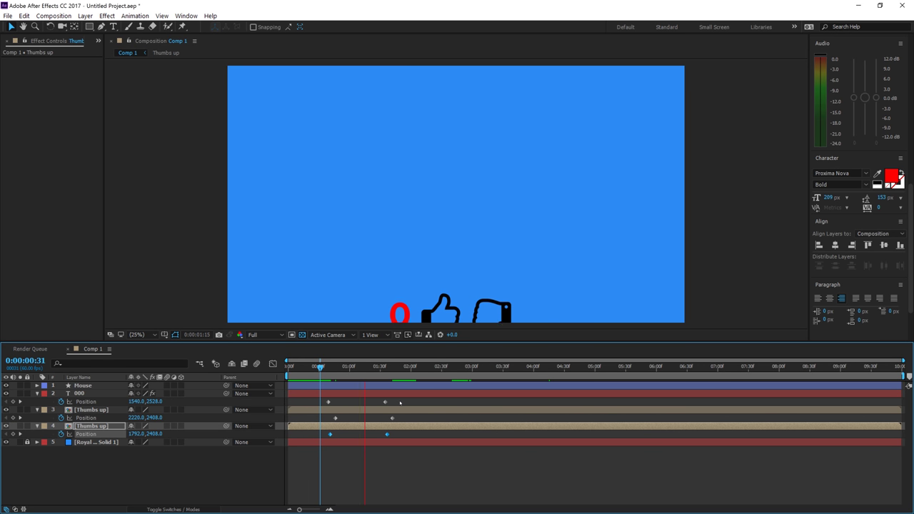
pyautogui.press('space')
pyautogui.moveTo(399, 402); pyautogui.dragTo(324, 402)
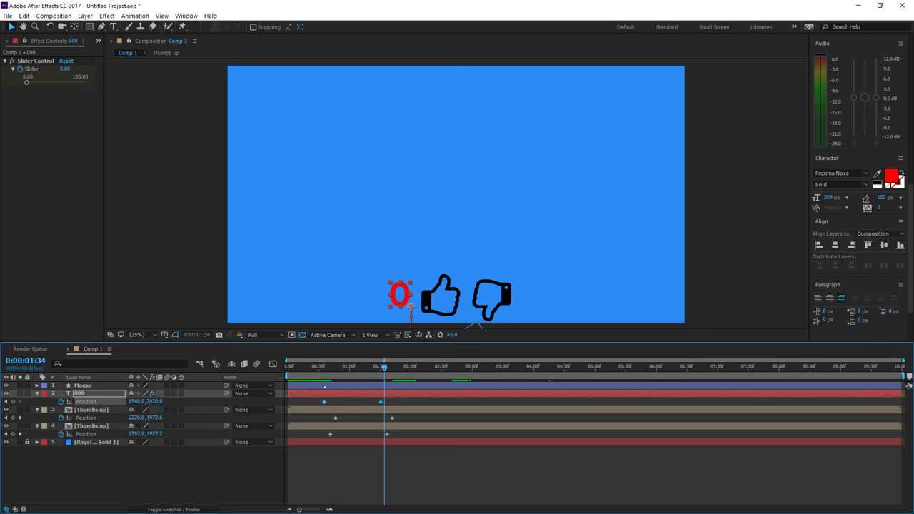
# Preview the entrance, shift the thumbs-down layer's two Position keyframes about 4 frames later, and preview again
pyautogui.click(316, 367)
pyautogui.press('space')
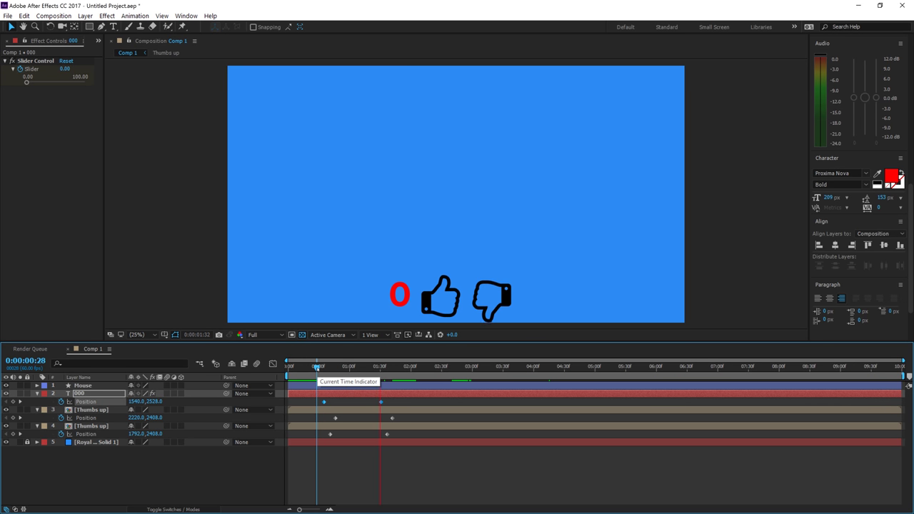
pyautogui.moveTo(407, 425); pyautogui.dragTo(317, 415)
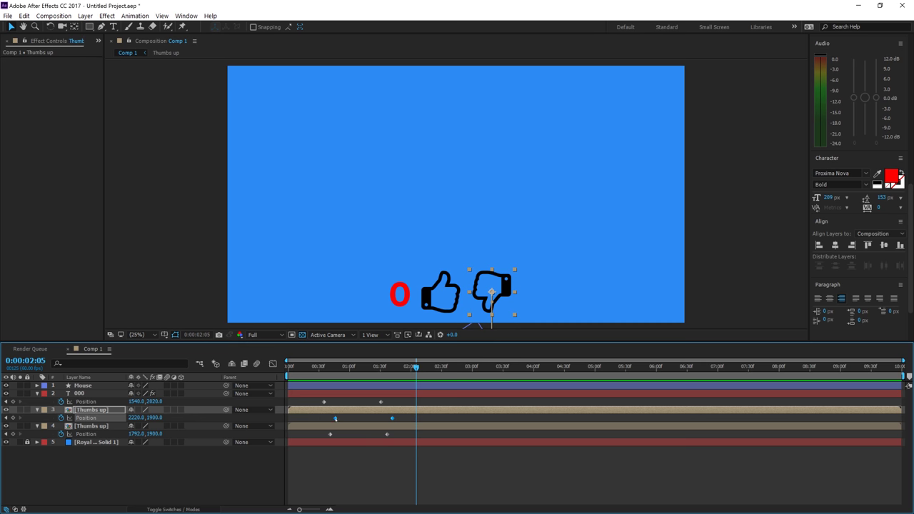
pyautogui.click(319, 368)
pyautogui.press('space')
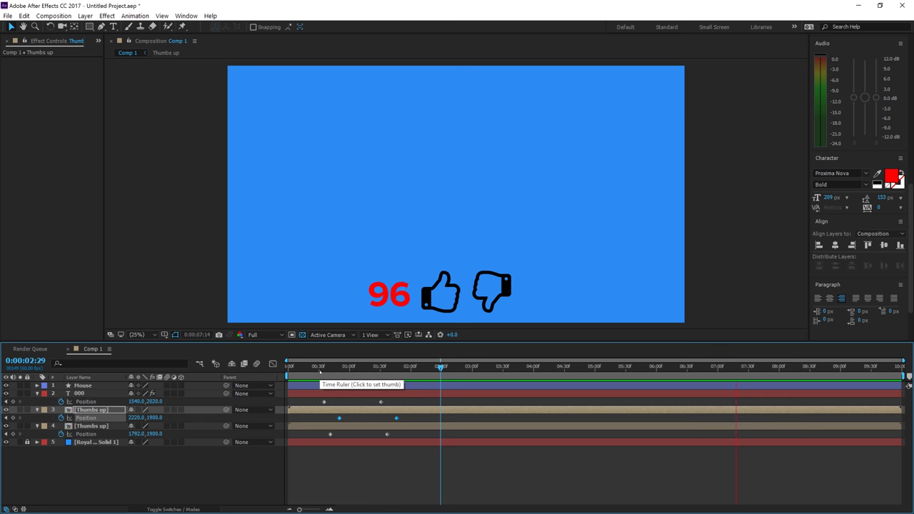
pyautogui.press('space')
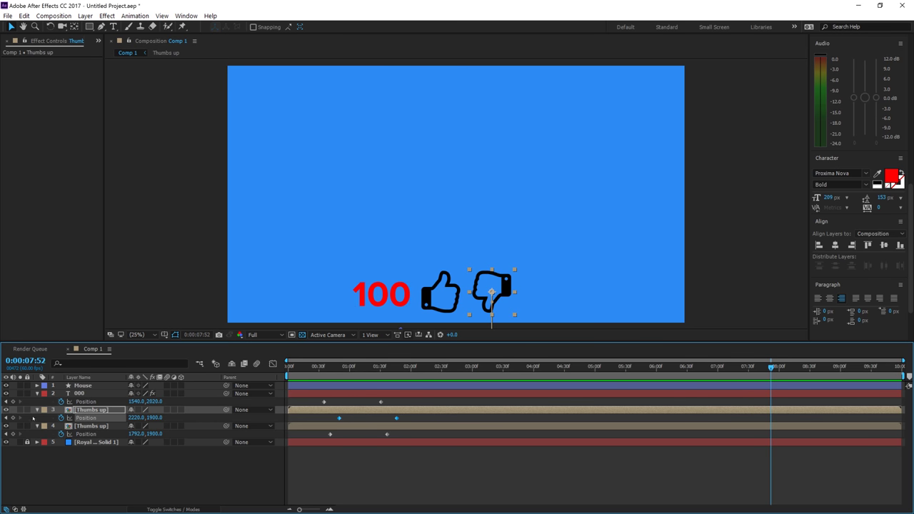
# Add Position keyframes to the 000 counter and both Thumbs up layers at 0:00:07:52
pyautogui.click(77, 394)
pyautogui.keyDown('shift'); pyautogui.click(85, 426); pyautogui.keyUp('shift')
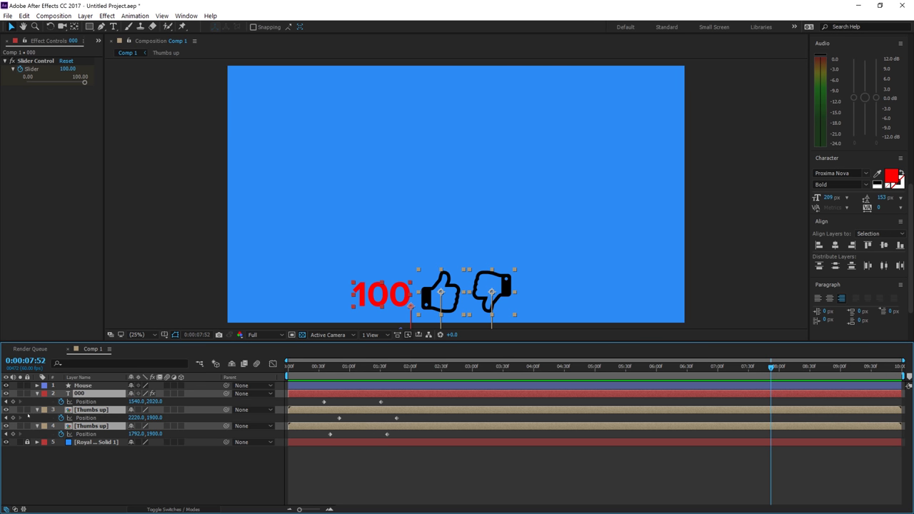
pyautogui.click(12, 402)
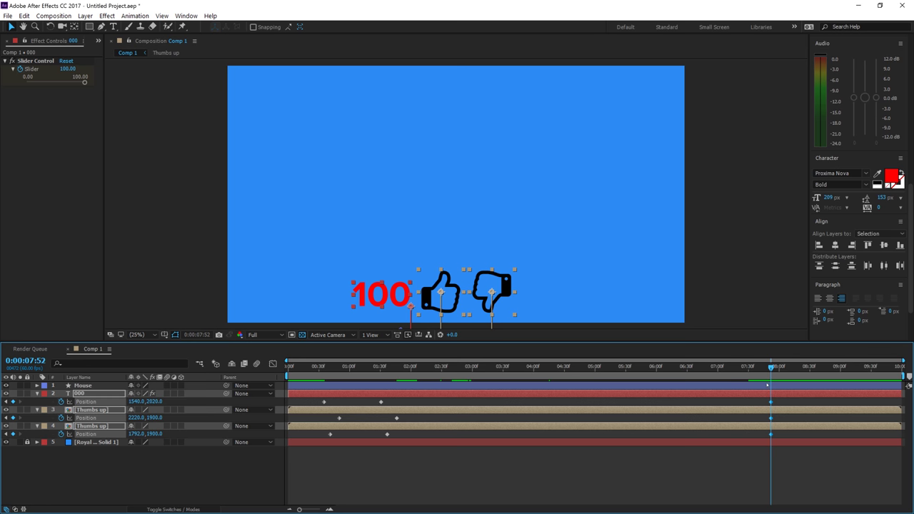
# At 0:00:08:44, move the counter and both thumbs straight down out of the frame, to Y 2484 and 2364 respectively
pyautogui.moveTo(770, 367); pyautogui.dragTo(824, 378)
pyautogui.moveTo(500, 292); pyautogui.dragTo(499, 347)
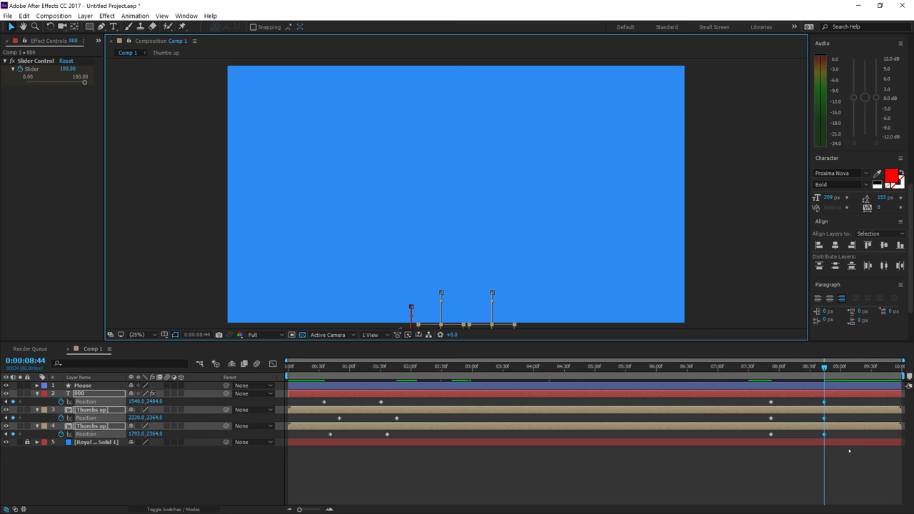
pyautogui.click(769, 463)
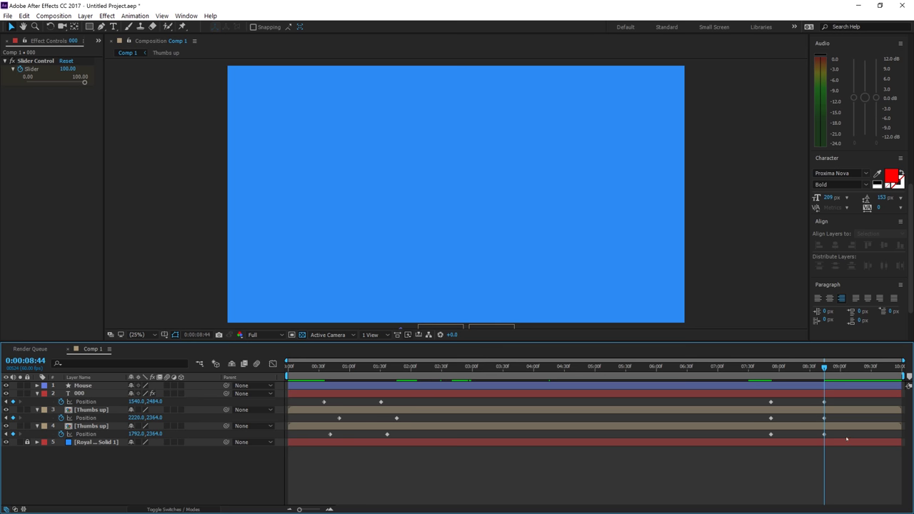
# Stagger the exit by shifting the thumbs-up icon's two exit keyframes about 5 frames later and the counter's about 8 frames later, and preview it
pyautogui.moveTo(846, 439); pyautogui.dragTo(775, 434)
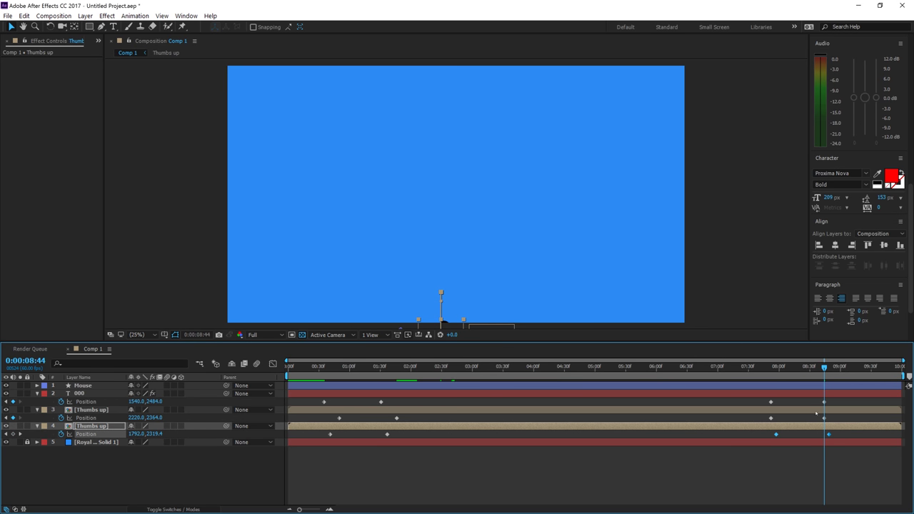
pyautogui.moveTo(845, 407); pyautogui.dragTo(779, 402)
pyautogui.click(761, 368)
pyautogui.press('space')
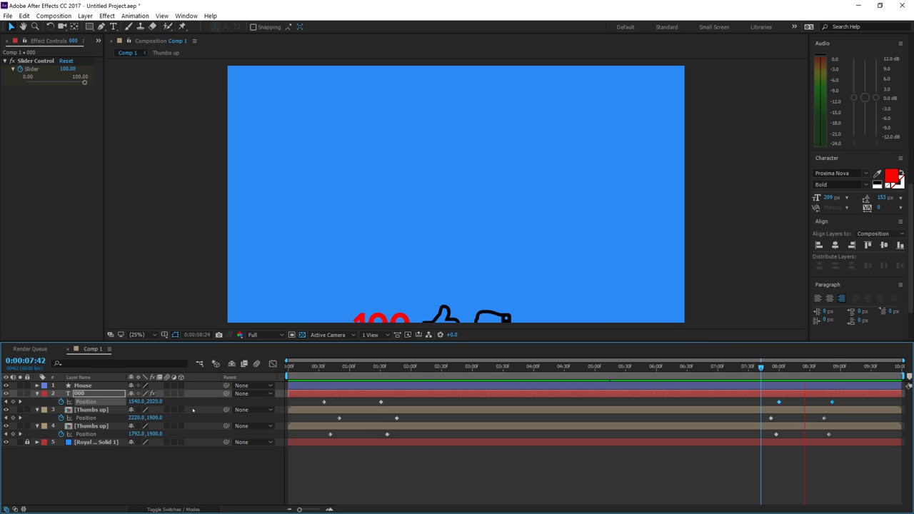
pyautogui.press('space')
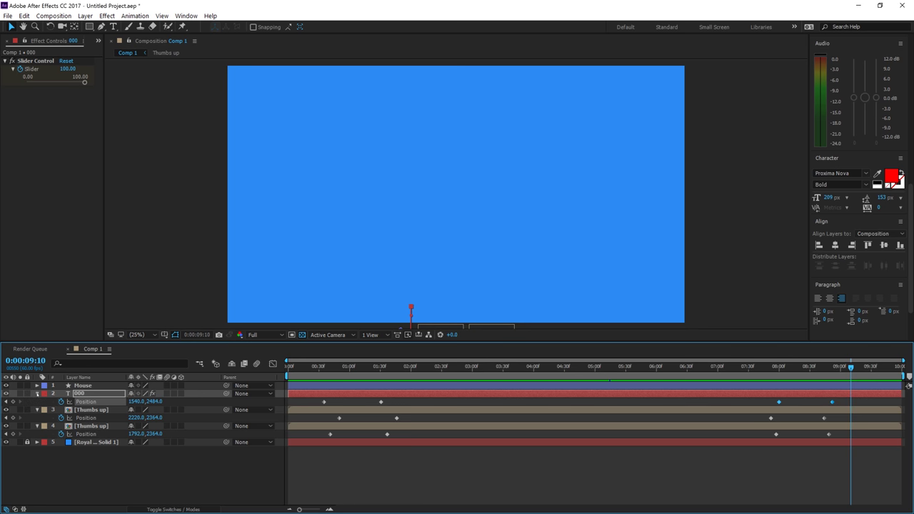
# Collapse the layers and reveal all keyframed properties of the Mouse, 000 and both Thumbs up layers
pyautogui.click(38, 393)
pyautogui.click(37, 401)
pyautogui.click(37, 410)
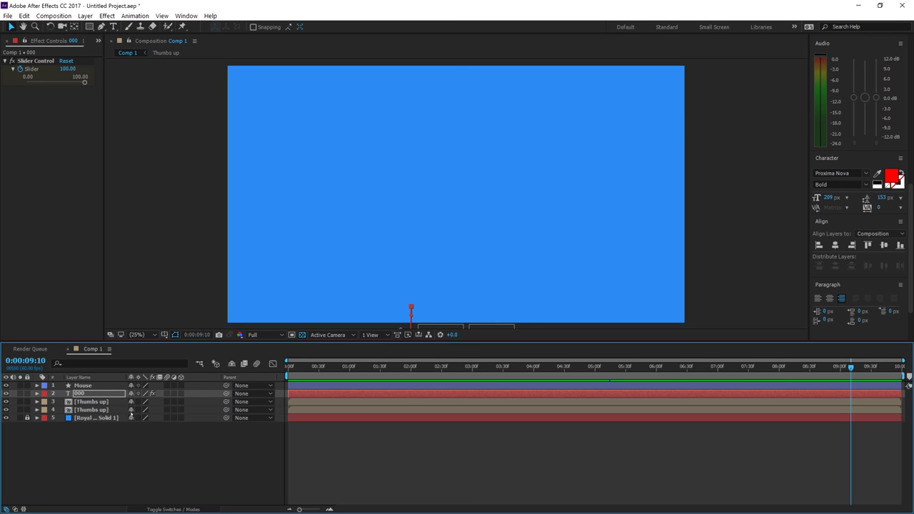
pyautogui.click(85, 410)
pyautogui.keyDown('shift'); pyautogui.click(83, 385); pyautogui.keyUp('shift')
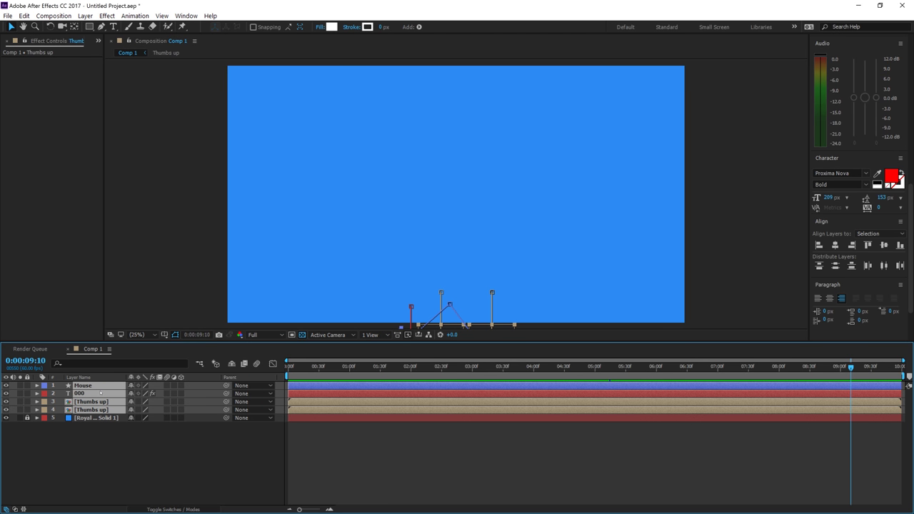
pyautogui.press('u')
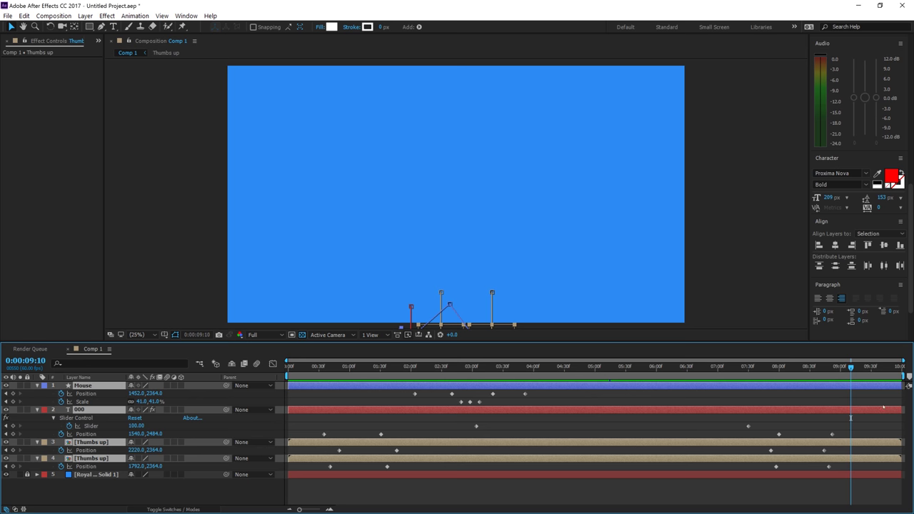
# Apply Easy Ease to every keyframe of the Mouse, 000 and both Thumbs up layers, and preview the animation
pyautogui.moveTo(882, 392); pyautogui.dragTo(301, 470)
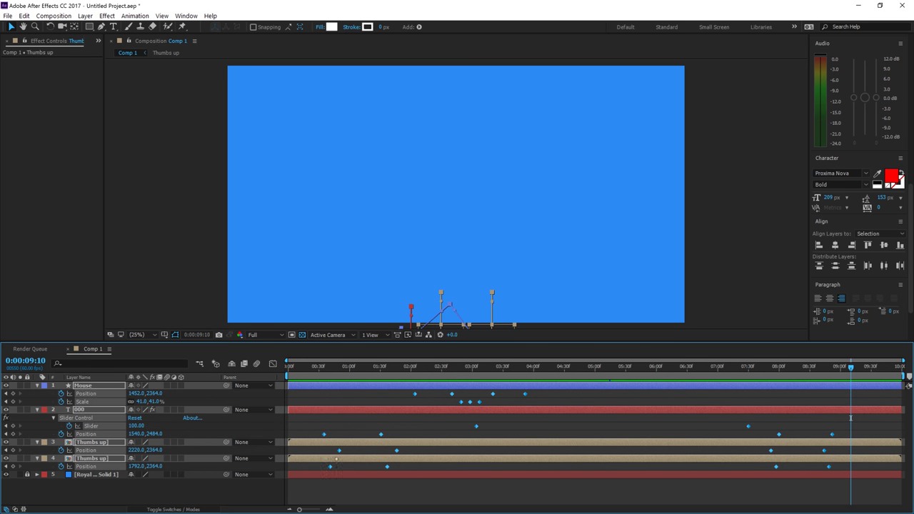
pyautogui.rightClick(339, 451)
pyautogui.moveTo(390, 441)
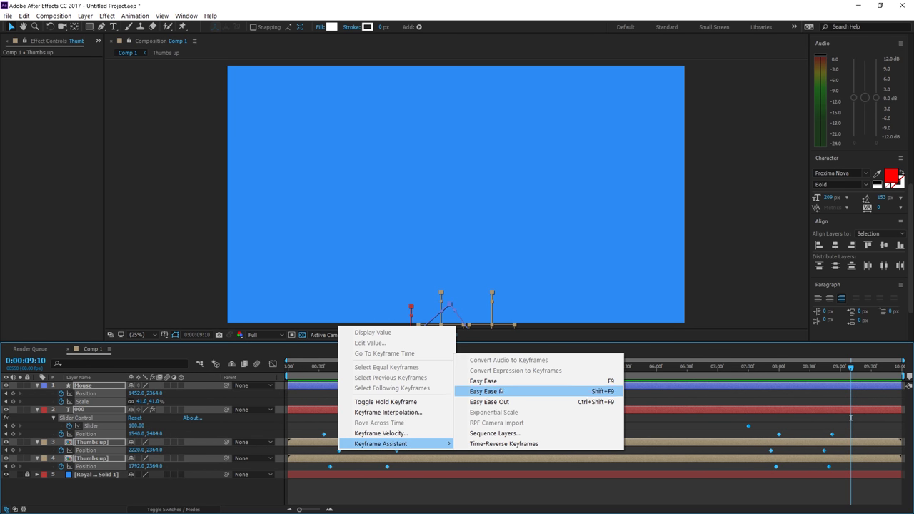
pyautogui.click(501, 382)
pyautogui.click(302, 368)
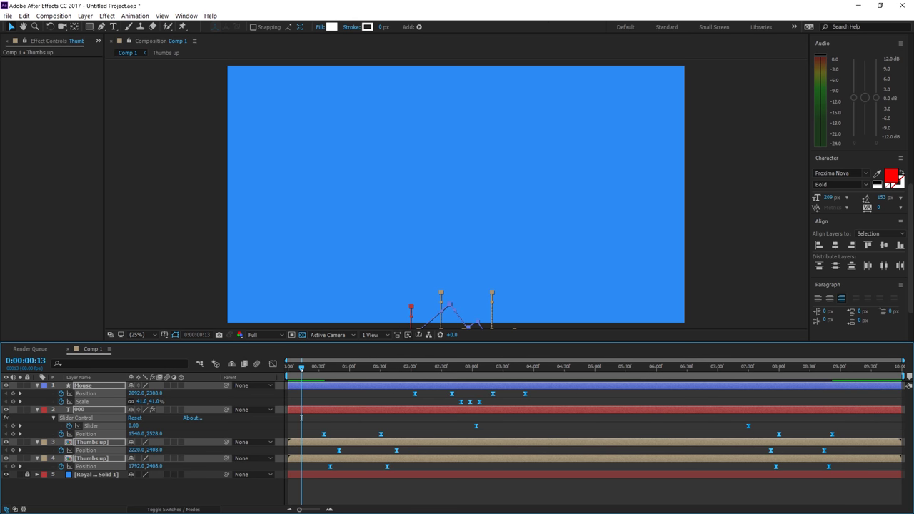
pyautogui.press('space')
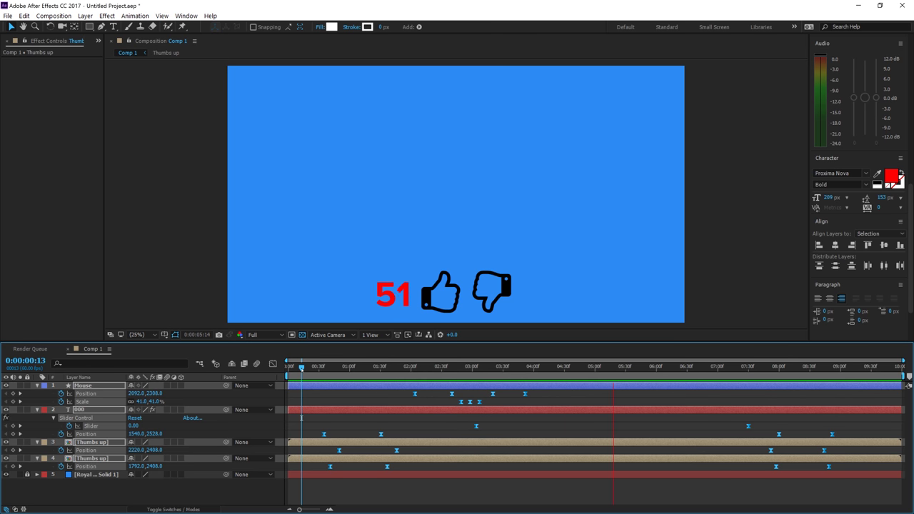
pyautogui.press('space')
# Shift the Mouse layer's last two Position keyframes about 13 frames later and preview the whole animation
pyautogui.click(511, 396)
pyautogui.moveTo(544, 401); pyautogui.dragTo(506, 394)
pyautogui.click(309, 368)
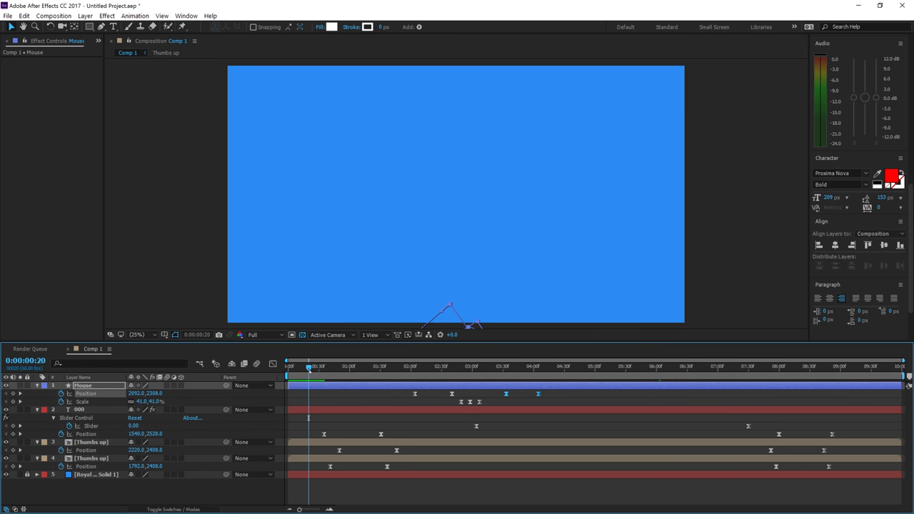
pyautogui.press('space')
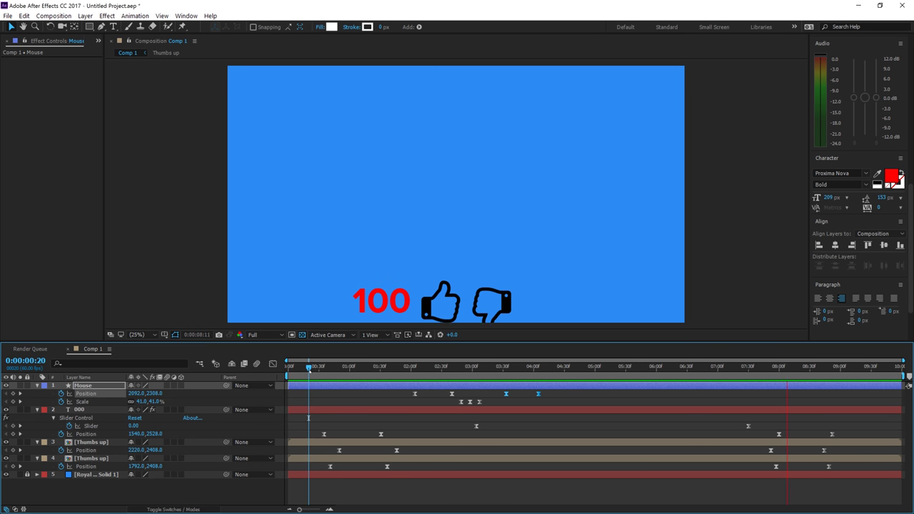
pyautogui.press('space')
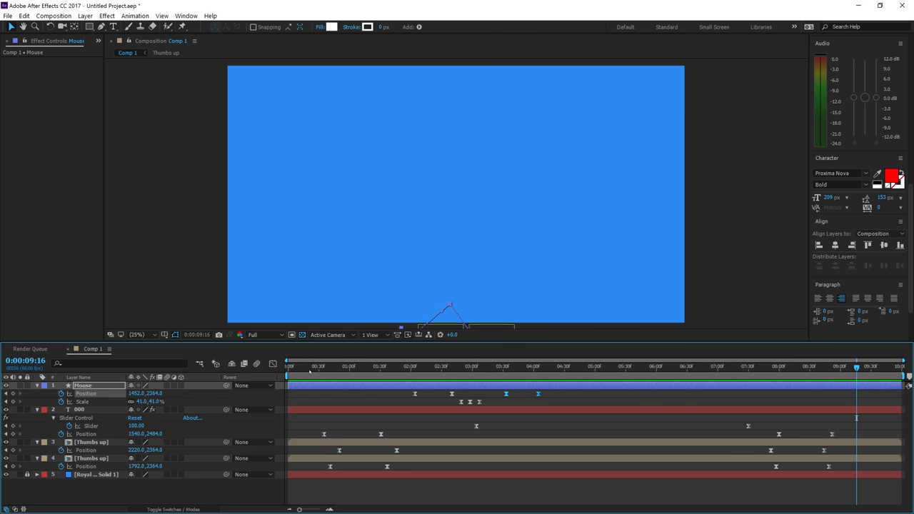
pyautogui.click(315, 374)
pyautogui.press('space')
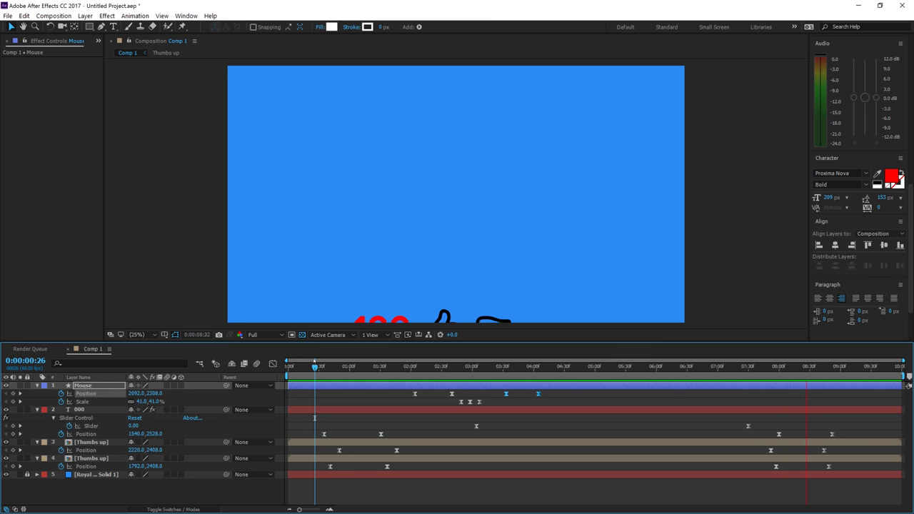
pyautogui.press('space')
# Collapse the properties of all four animated layers in the timeline and deselect everything
pyautogui.click(37, 386)
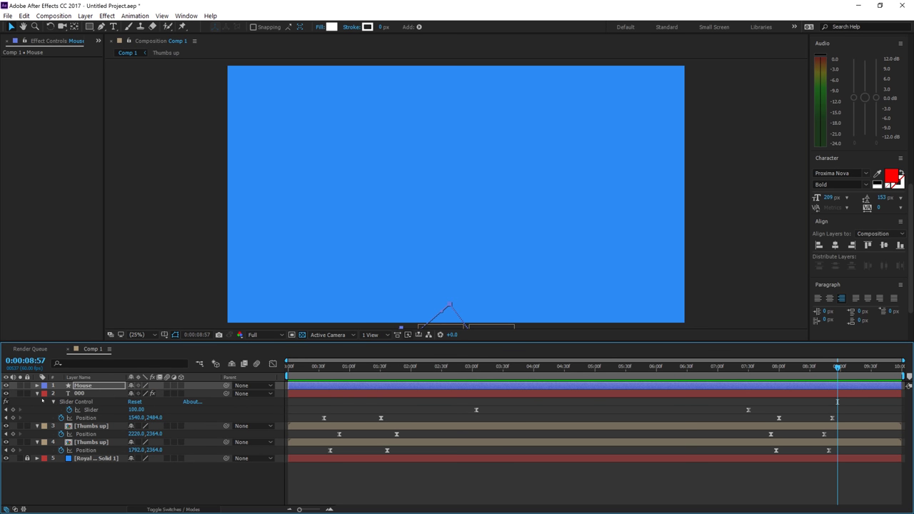
pyautogui.click(37, 393)
pyautogui.click(37, 402)
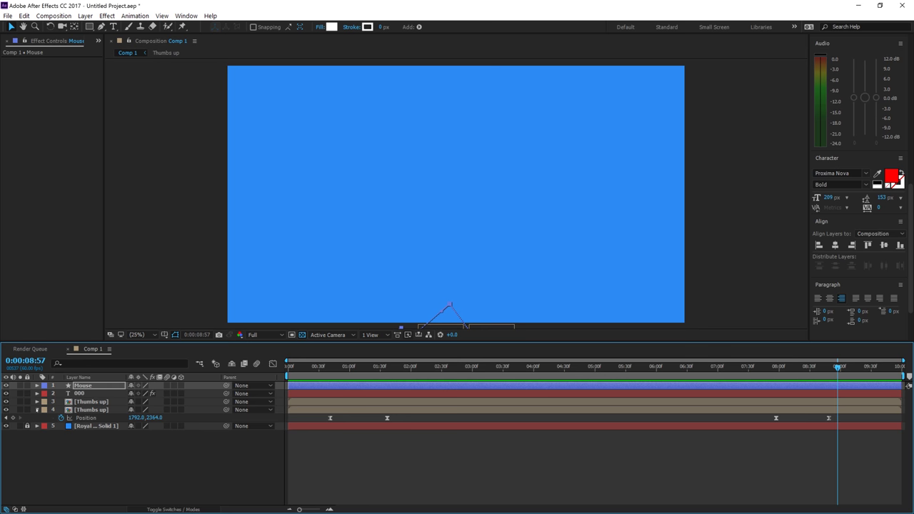
pyautogui.click(37, 410)
pyautogui.click(139, 453)
# Scrub to 0:00:04:30, search the effects for "fill" and apply the Fill effect to the 000 counter
pyautogui.moveTo(350, 367); pyautogui.dragTo(553, 376)
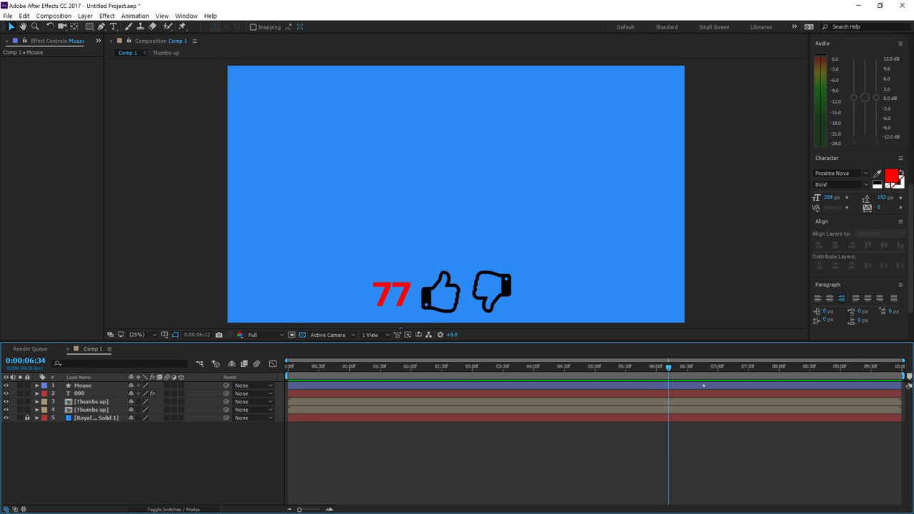
pyautogui.press('space')
pyautogui.moveTo(685, 391); pyautogui.dragTo(564, 392)
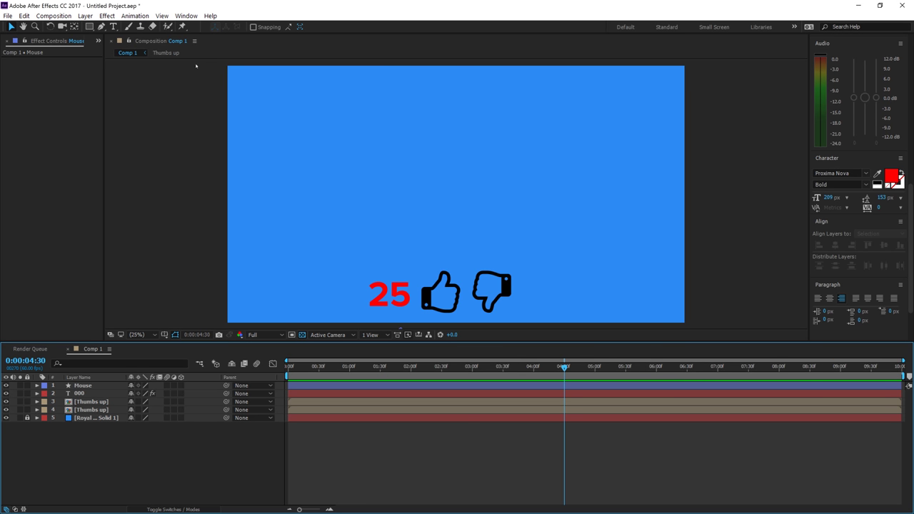
pyautogui.click(186, 15)
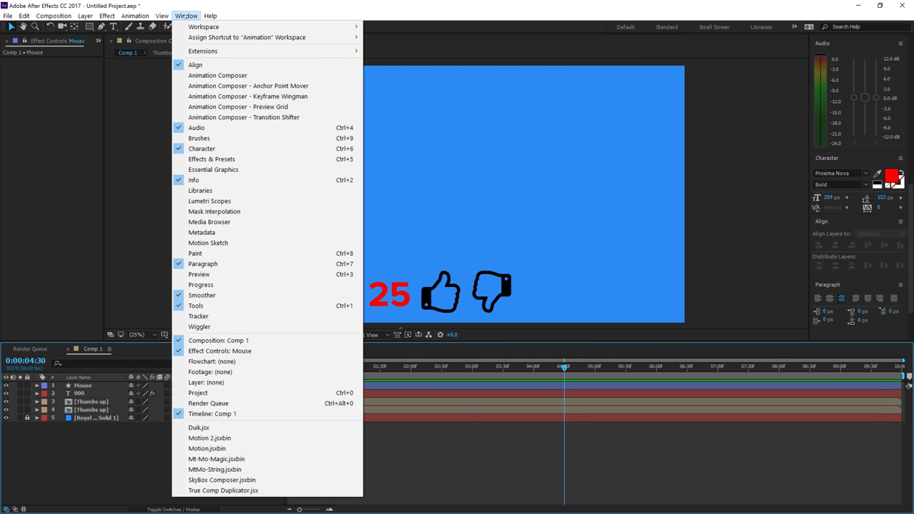
pyautogui.click(212, 159)
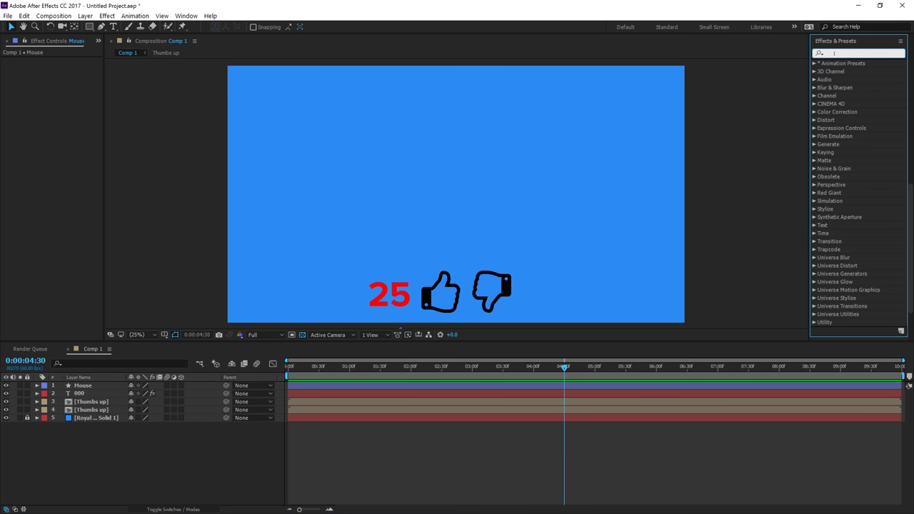
pyautogui.write('fill')
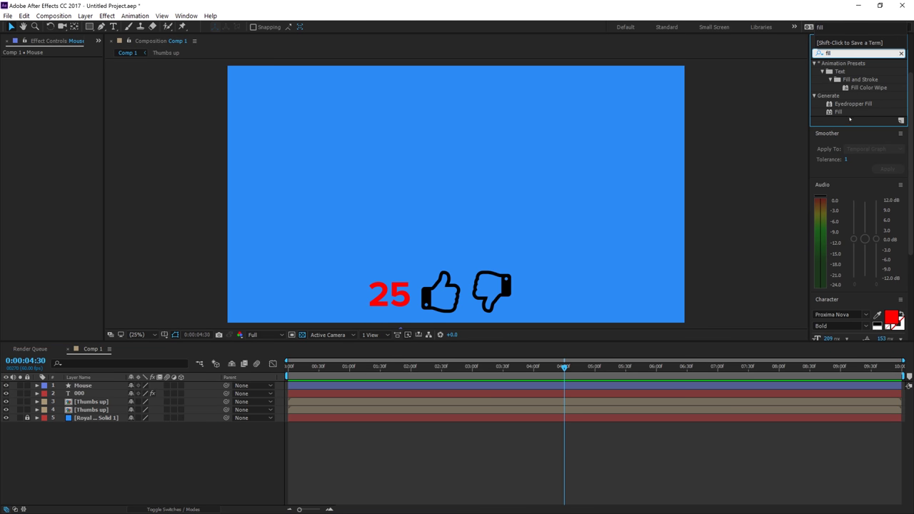
pyautogui.moveTo(839, 112); pyautogui.dragTo(411, 305)
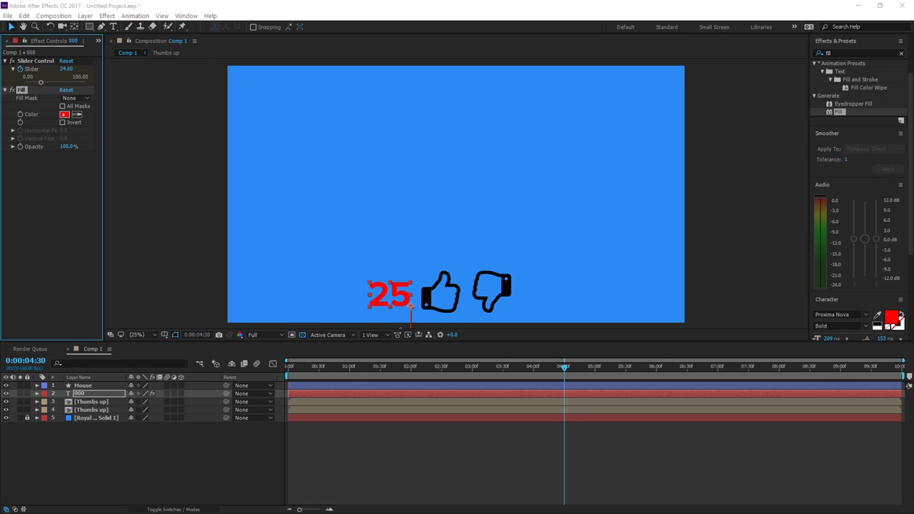
# Set the counter's Fill color to white (ffffff)
pyautogui.click(64, 115)
pyautogui.write('ffffff')
pyautogui.click(571, 108)
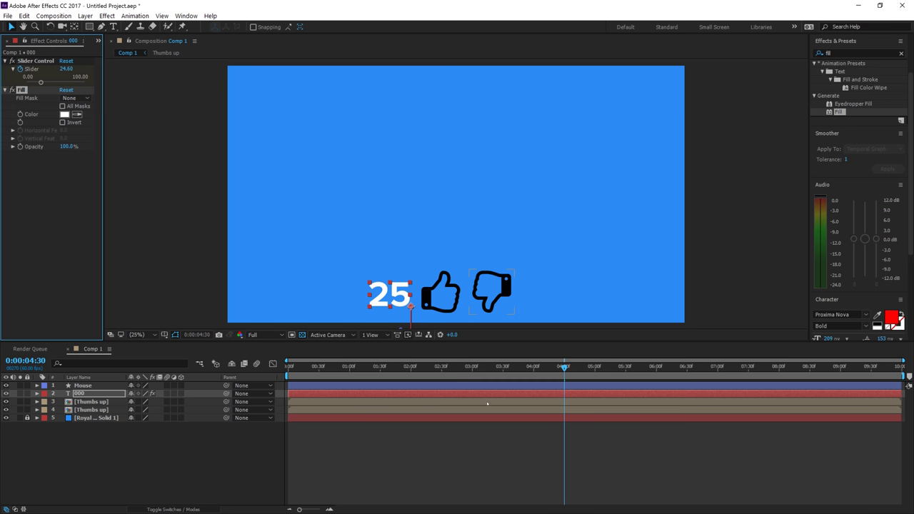
# At 0:00:03:30, copy the counter's white Fill effect onto the Mouse layer and both Thumbs up layers
pyautogui.moveTo(564, 367); pyautogui.dragTo(503, 370)
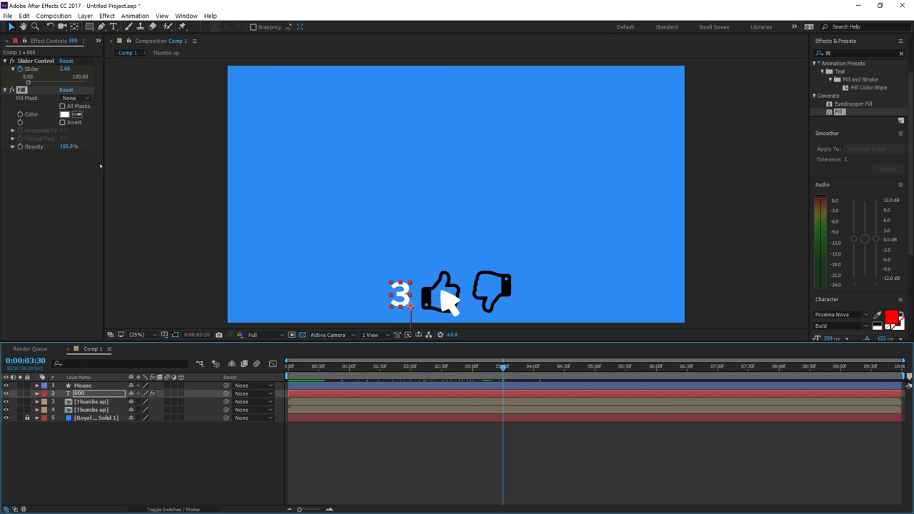
pyautogui.click(22, 90)
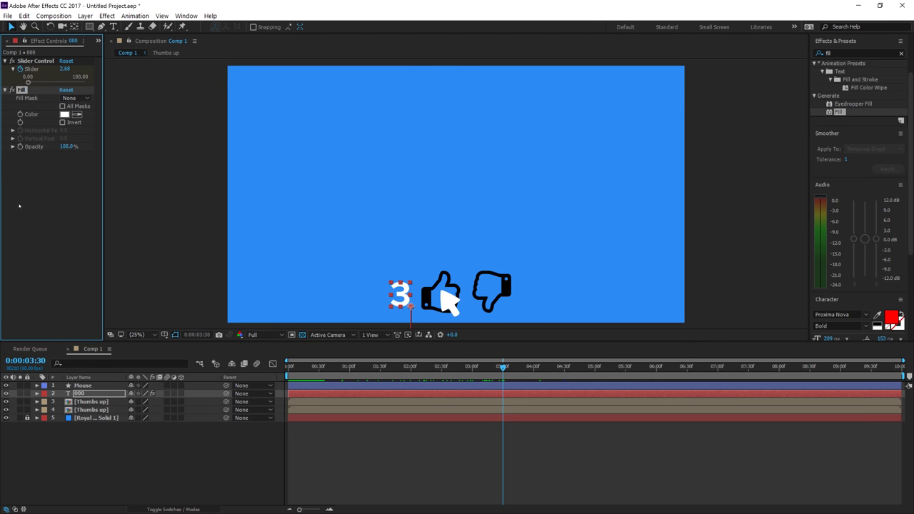
pyautogui.click(82, 385)
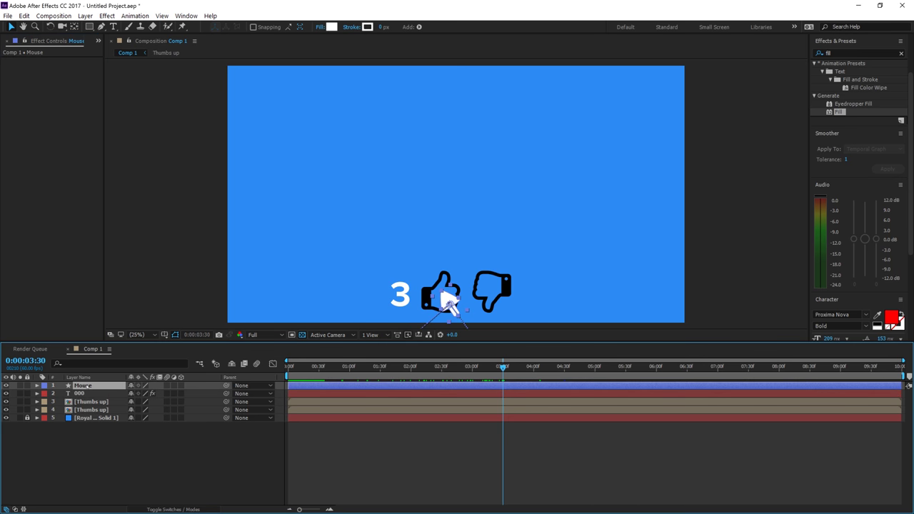
pyautogui.hotkey('ctrl', 'v')
pyautogui.click(91, 402)
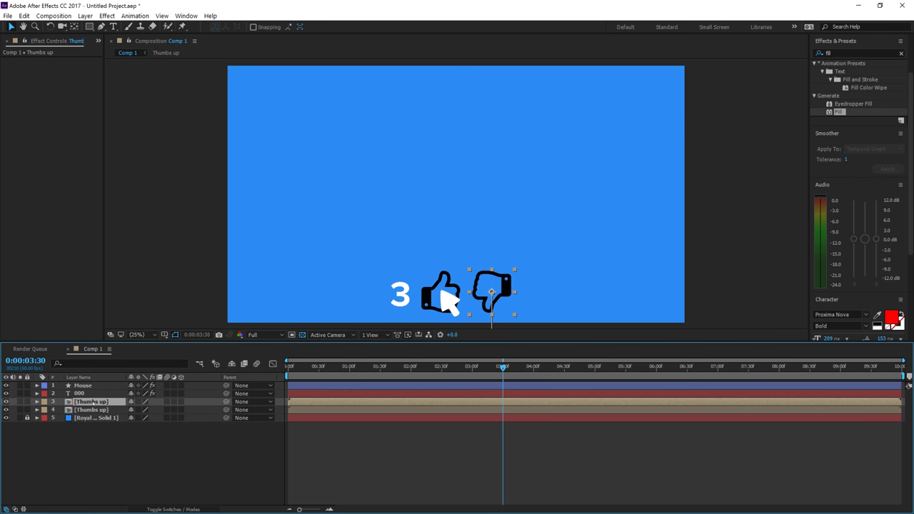
pyautogui.hotkey('ctrl', 'v')
pyautogui.click(102, 410)
pyautogui.hotkey('ctrl', 'v')
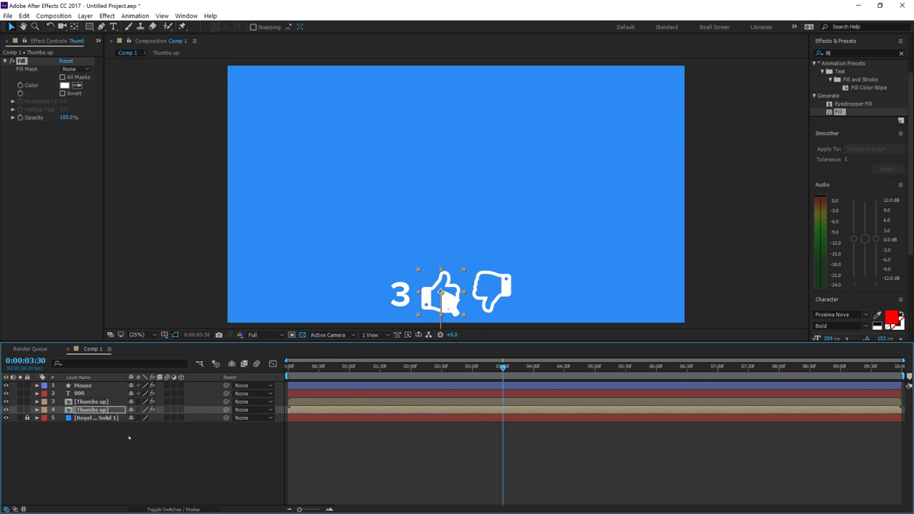
pyautogui.click(303, 427)
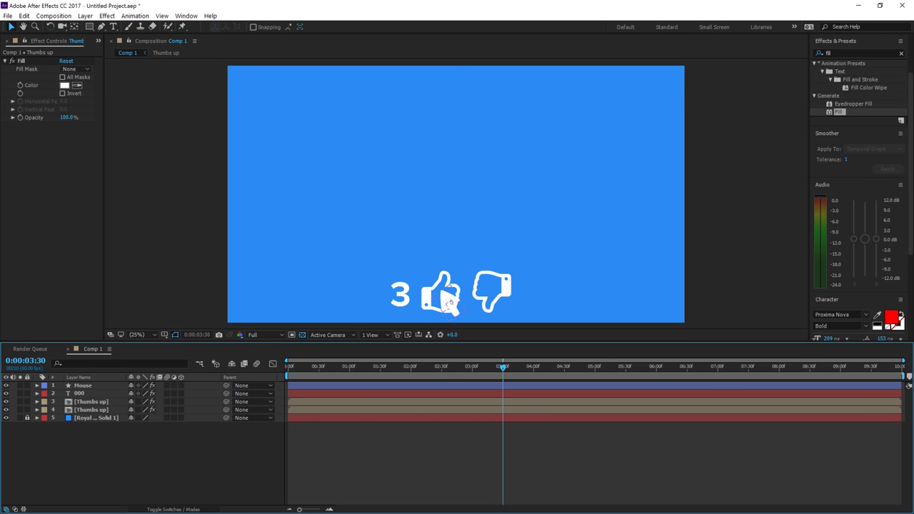
# Search the effects for "drop" and apply Drop Shadow to the Mouse layer
pyautogui.click(448, 300)
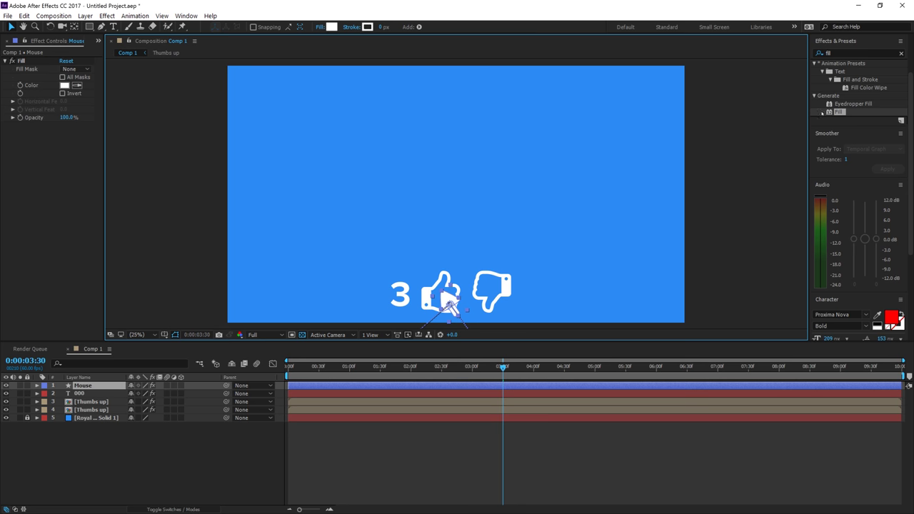
pyautogui.click(854, 55)
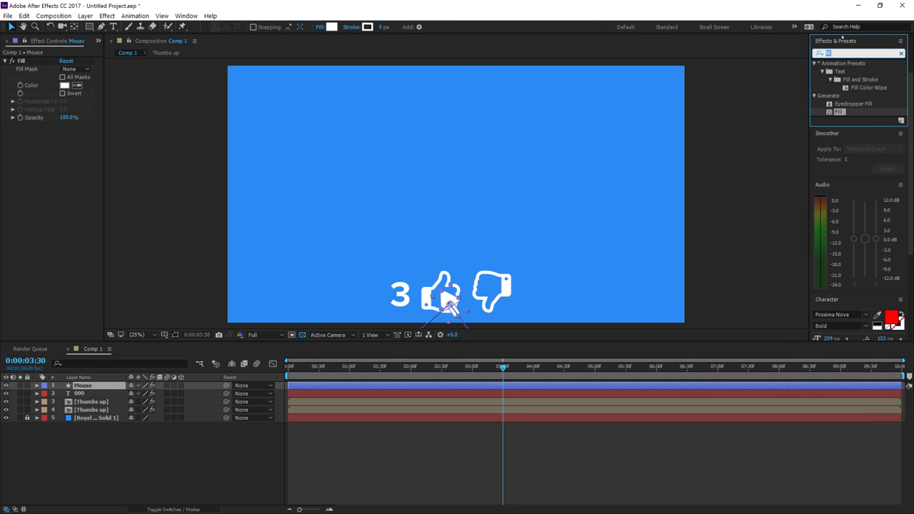
pyautogui.write('drop')
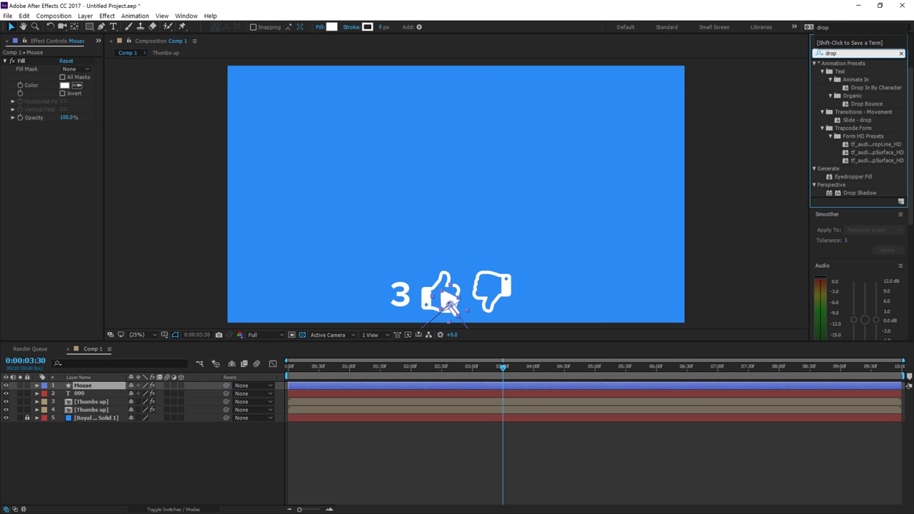
pyautogui.moveTo(859, 192); pyautogui.dragTo(481, 320)
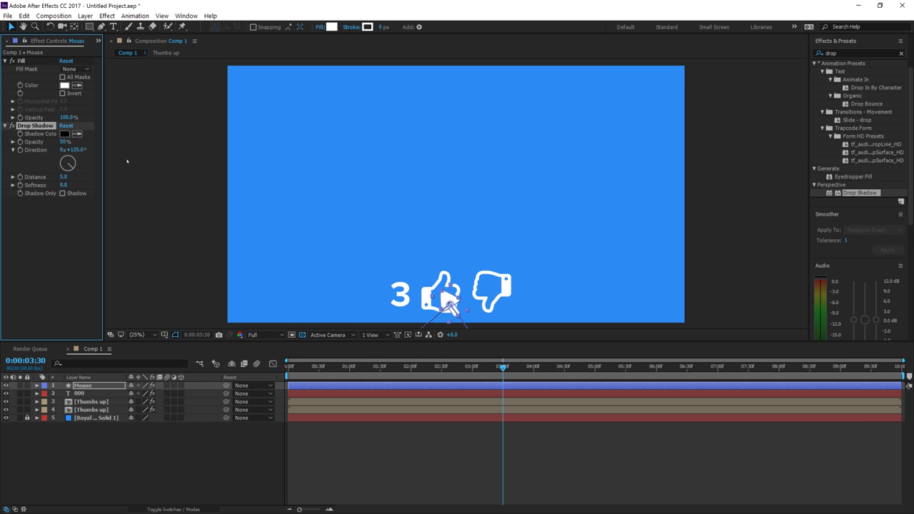
# Set the Mouse layer's Drop Shadow direction to 262°, distance to 20 and softness to 19, and deselect the layer
pyautogui.moveTo(75, 150); pyautogui.dragTo(140, 152)
pyautogui.moveTo(63, 177)
pyautogui.mouseDown()
pyautogui.moveTo(72, 177)
pyautogui.moveTo(69, 185)
pyautogui.mouseUp()
pyautogui.click(375, 445)
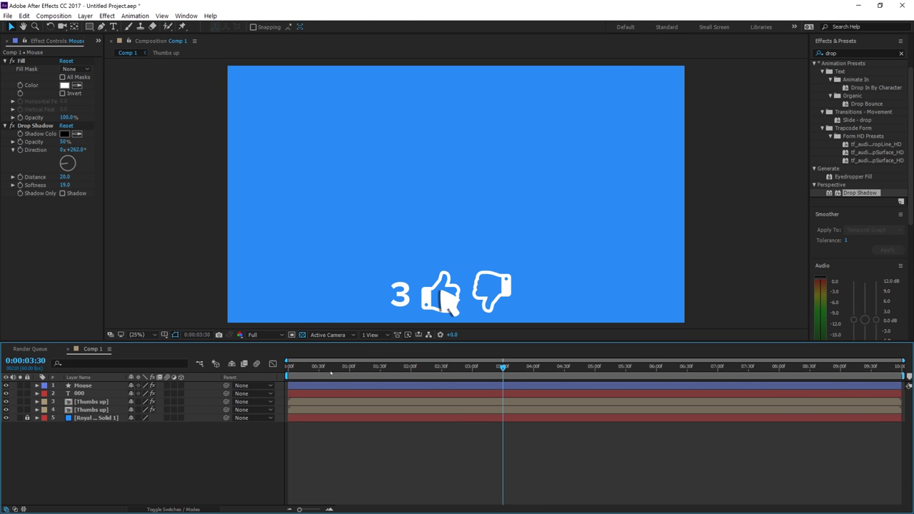
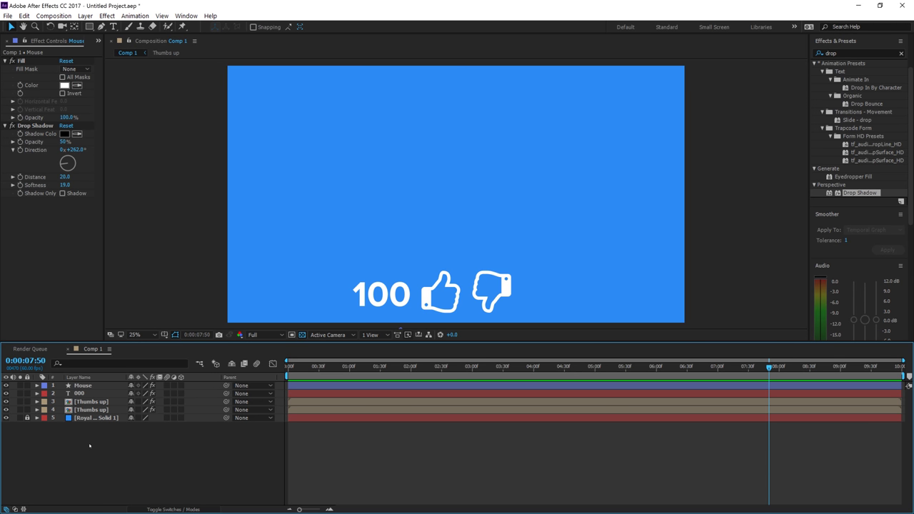
# Create a new adjustment layer and name it Color Control
pyautogui.rightClick(89, 446)
pyautogui.moveTo(179, 339)
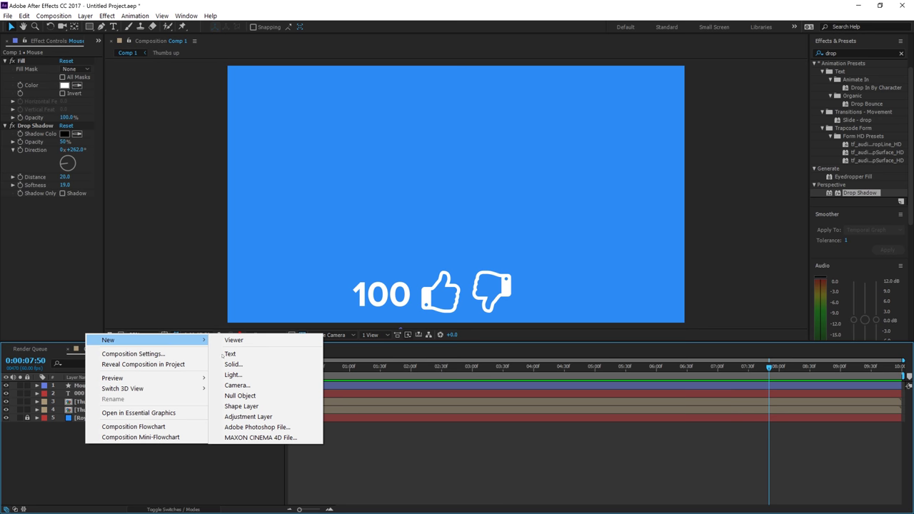
pyautogui.click(248, 416)
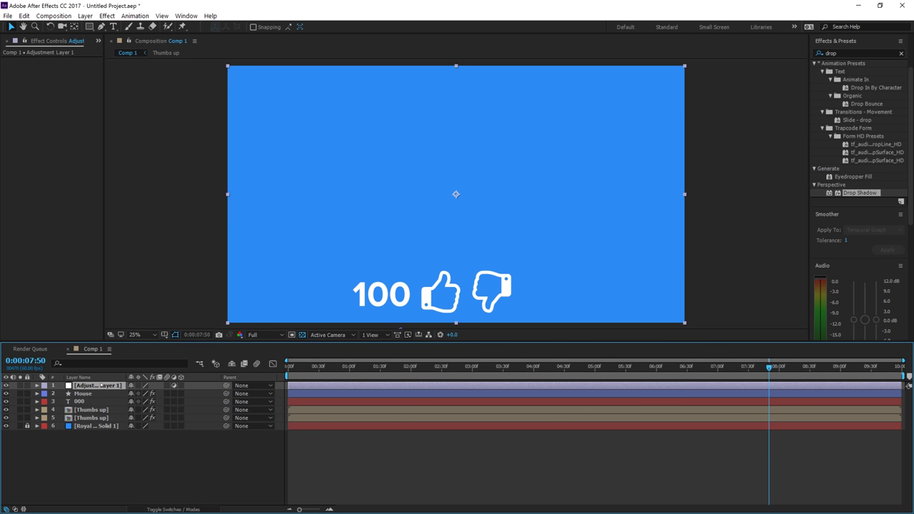
pyautogui.press('Return')
pyautogui.write('Color Control')
pyautogui.press('Return')
# Add five Color Control expression effects to the Color Control adjustment layer
pyautogui.rightClick(44, 111)
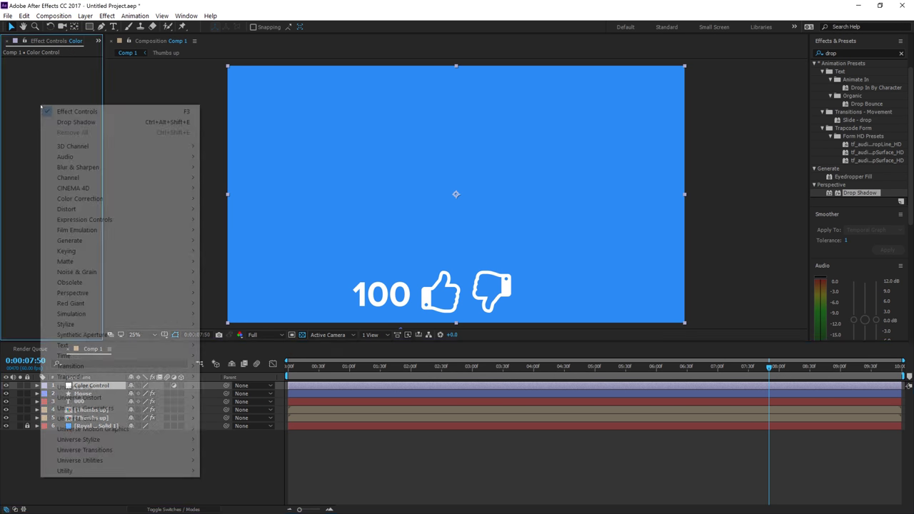
pyautogui.moveTo(109, 219)
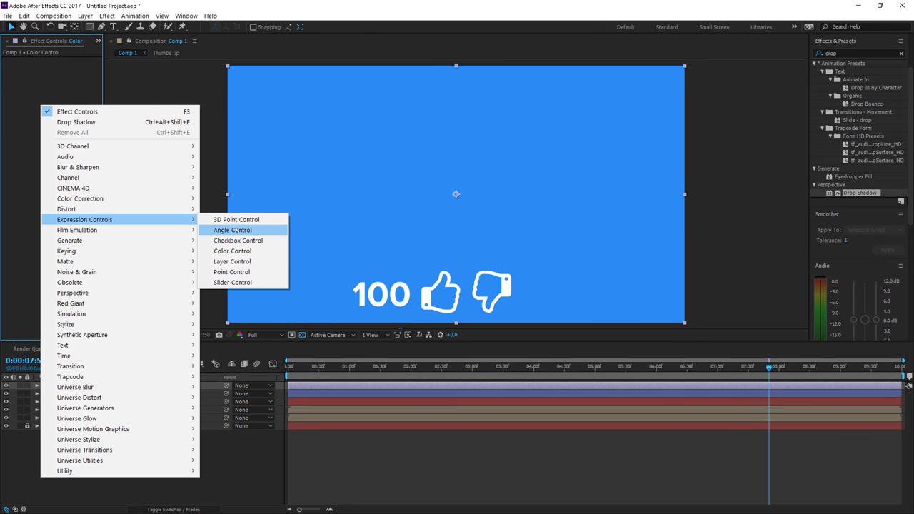
pyautogui.click(232, 251)
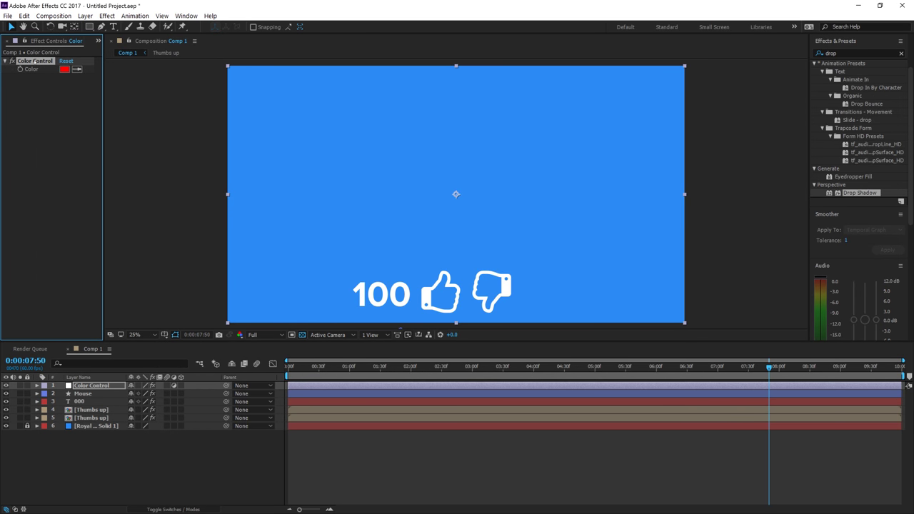
pyautogui.rightClick(38, 102)
pyautogui.moveTo(131, 216)
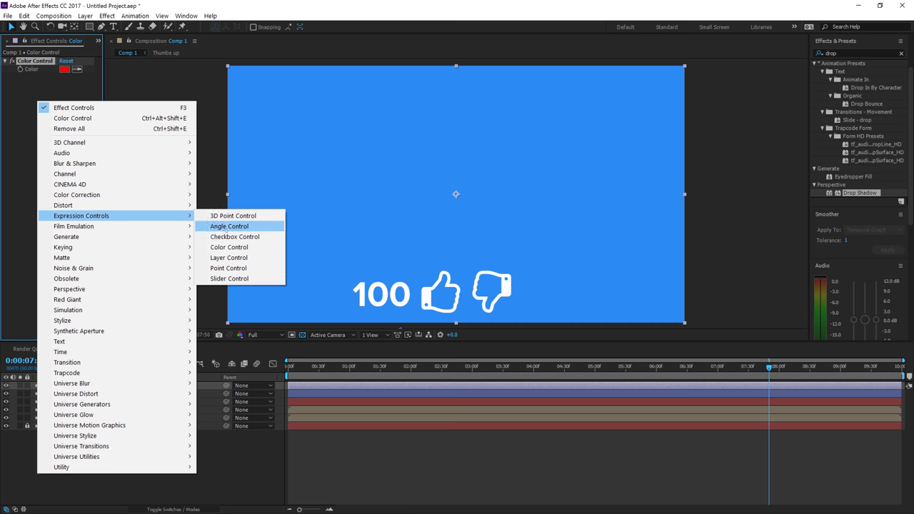
pyautogui.click(229, 247)
pyautogui.rightClick(58, 124)
pyautogui.rightClick(43, 142)
pyautogui.moveTo(107, 256)
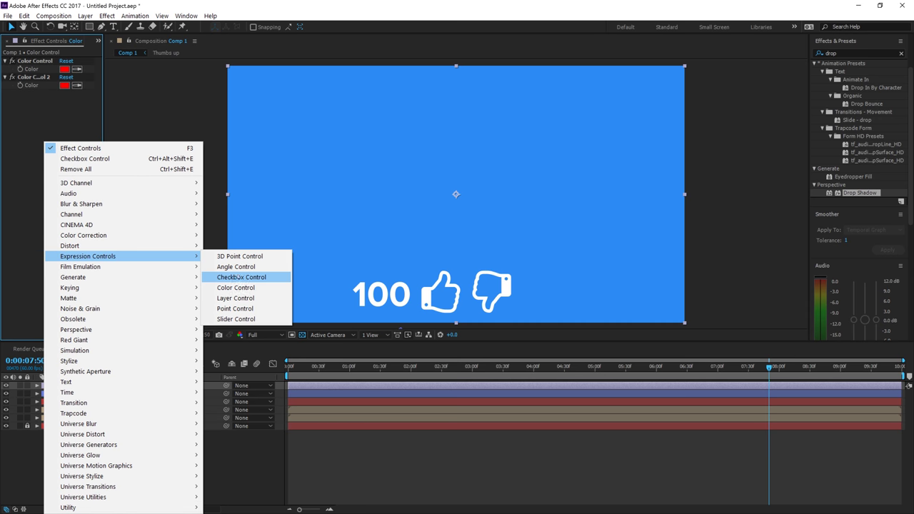
pyautogui.click(239, 288)
pyautogui.rightClick(65, 142)
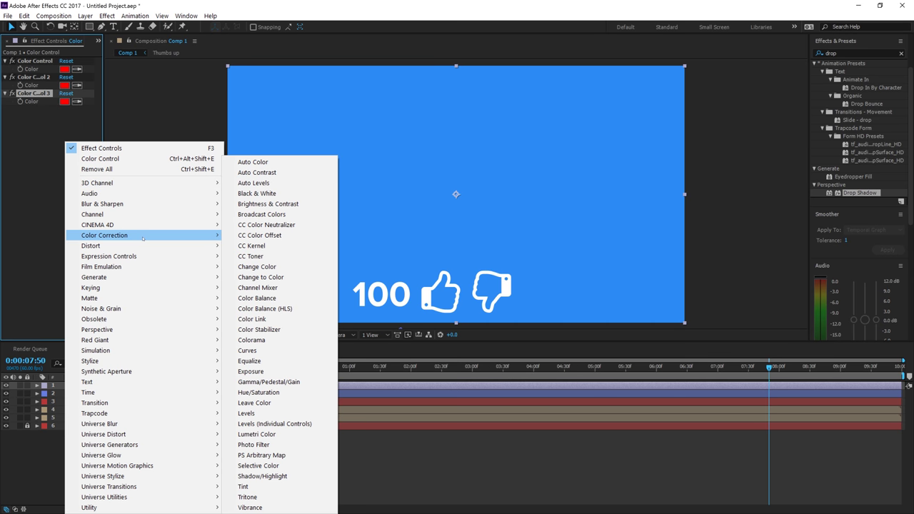
pyautogui.moveTo(146, 258)
pyautogui.click(247, 287)
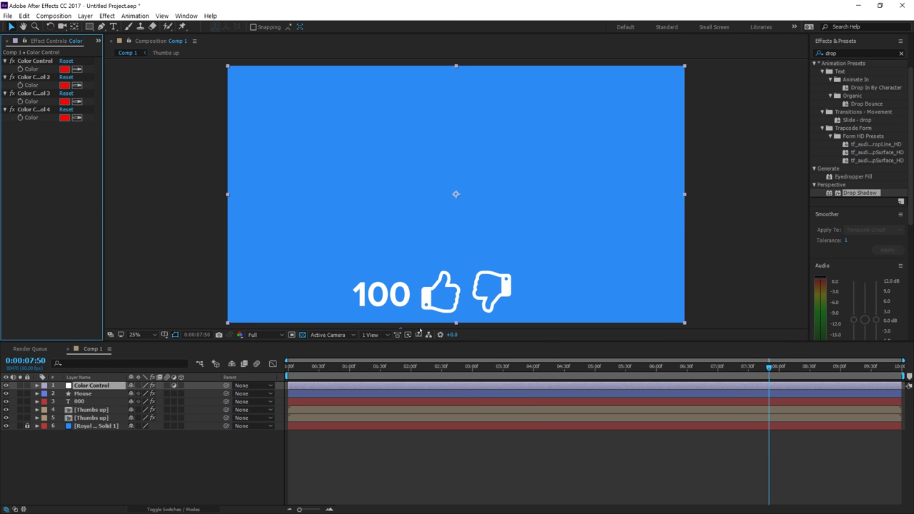
pyautogui.rightClick(64, 170)
pyautogui.moveTo(143, 256)
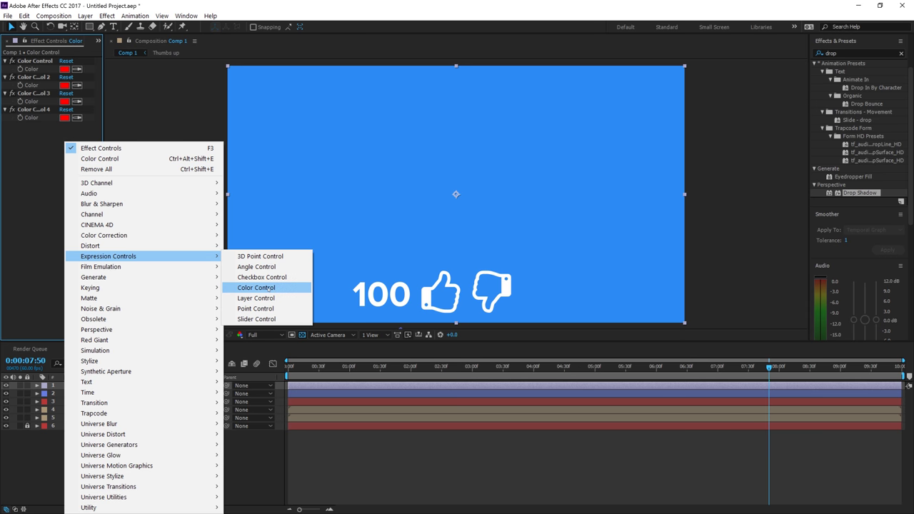
pyautogui.click(265, 288)
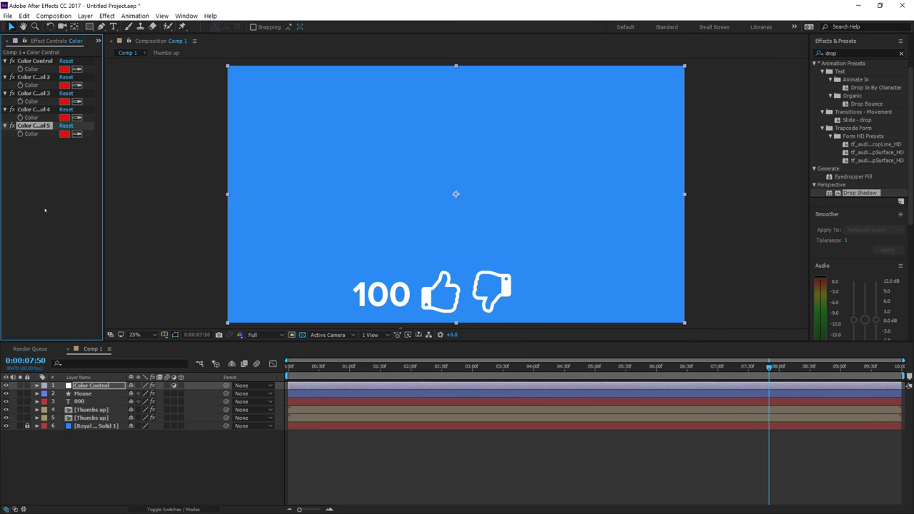
# Reveal the Mouse layer's effects in the timeline and expand its Fill properties
pyautogui.click(84, 393)
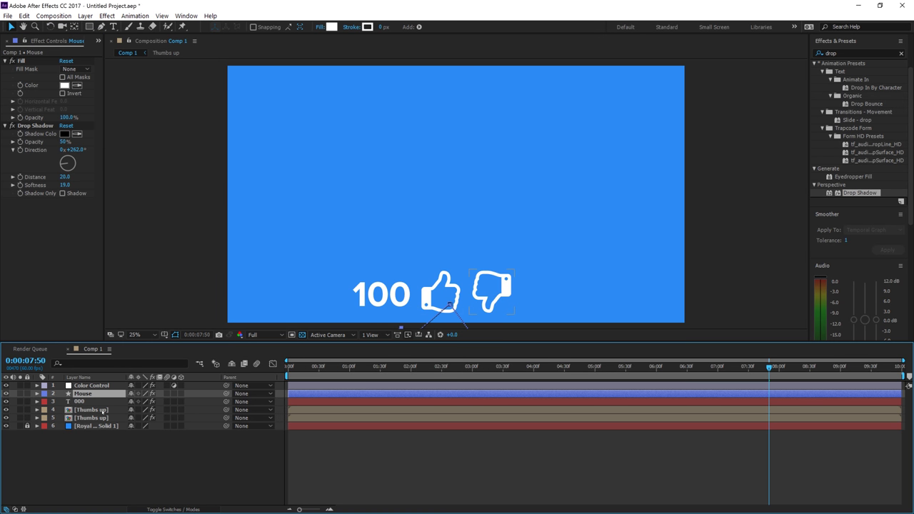
pyautogui.press('e')
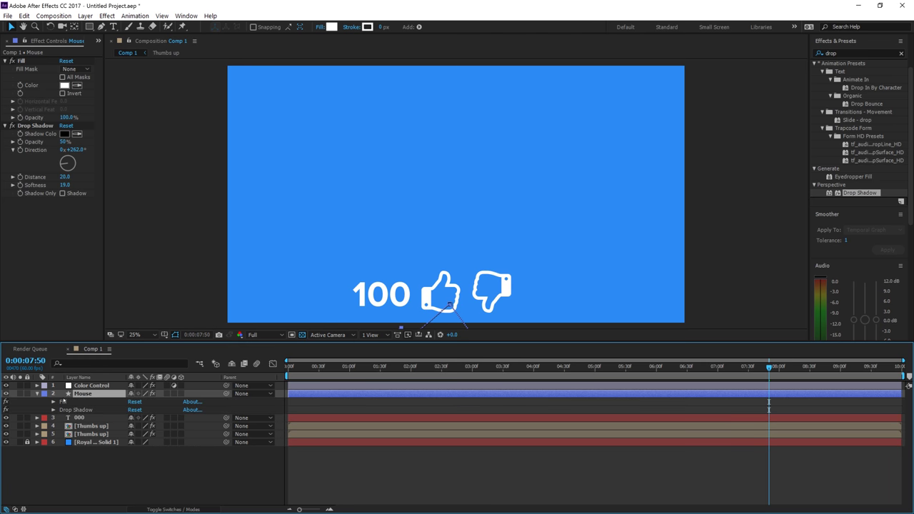
pyautogui.click(53, 401)
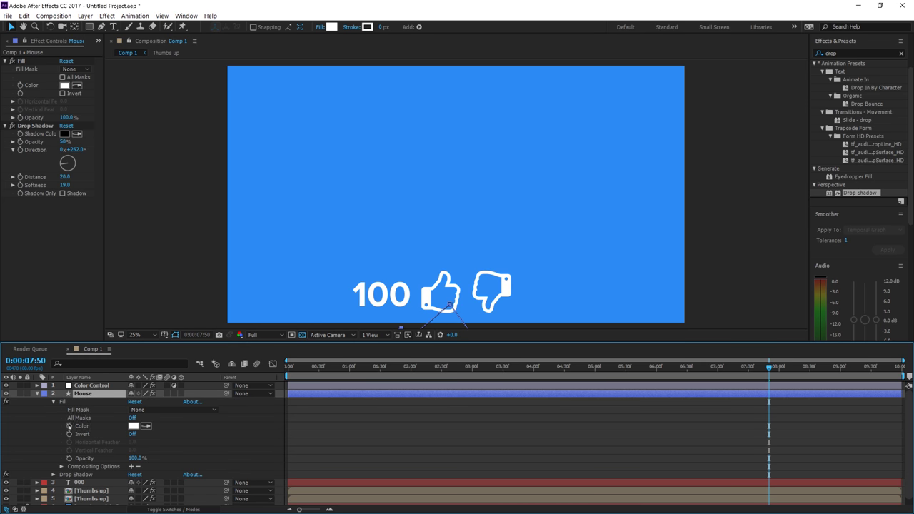
# Expand the Color Control layer's effects in the timeline and rename the first color control as Mouse
pyautogui.click(37, 385)
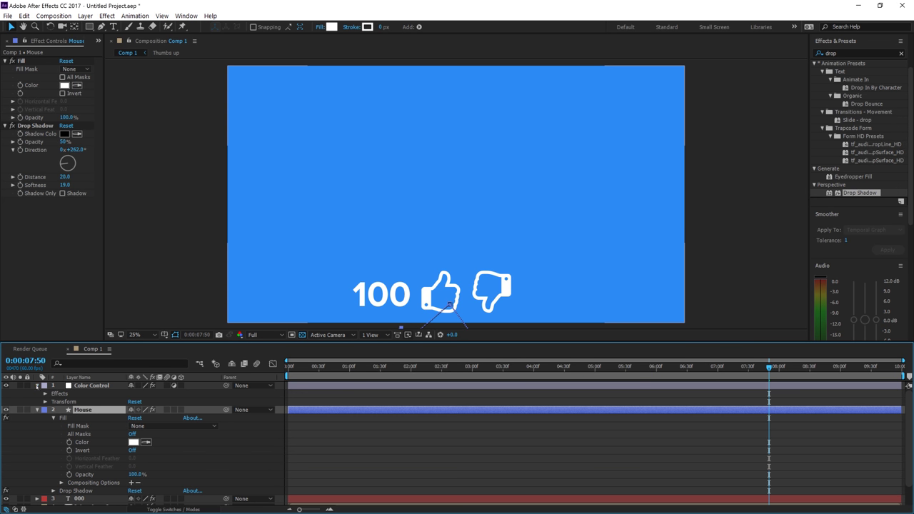
pyautogui.click(45, 394)
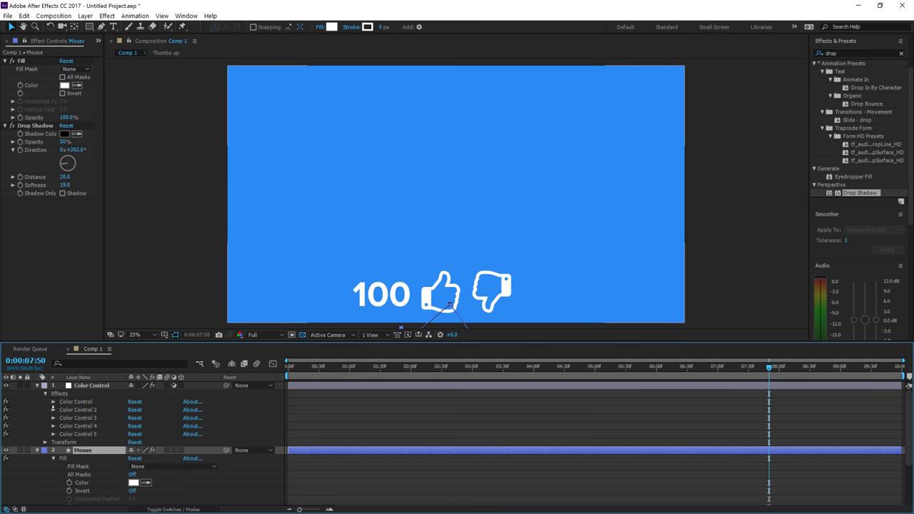
pyautogui.click(53, 402)
pyautogui.rightClick(84, 402)
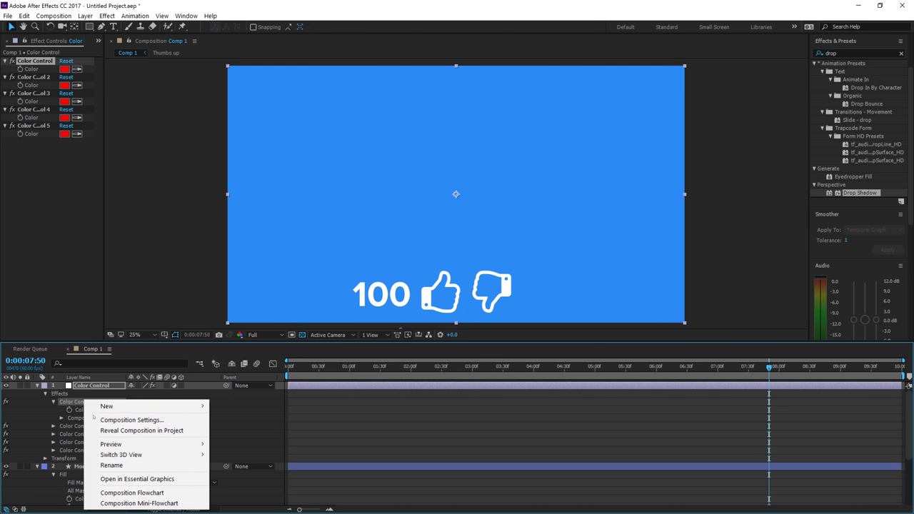
pyautogui.click(134, 466)
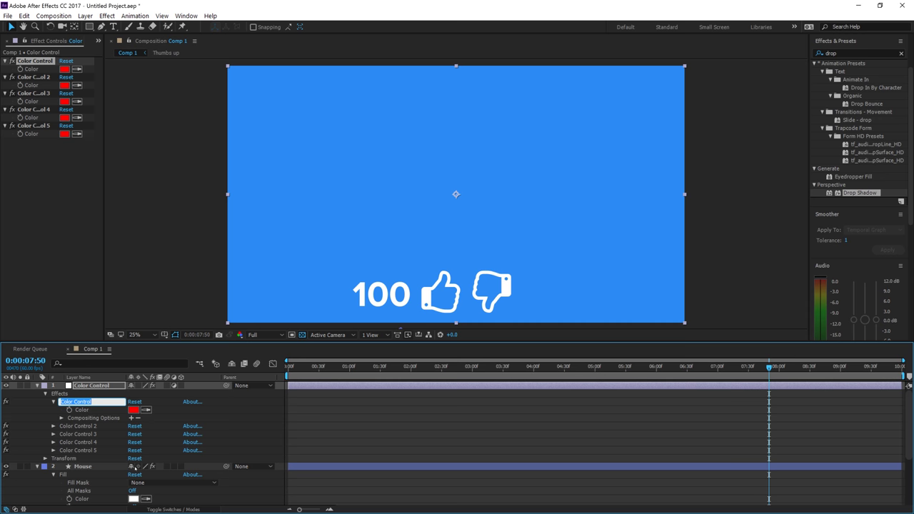
pyautogui.write('Mouse')
pyautogui.press('Return')
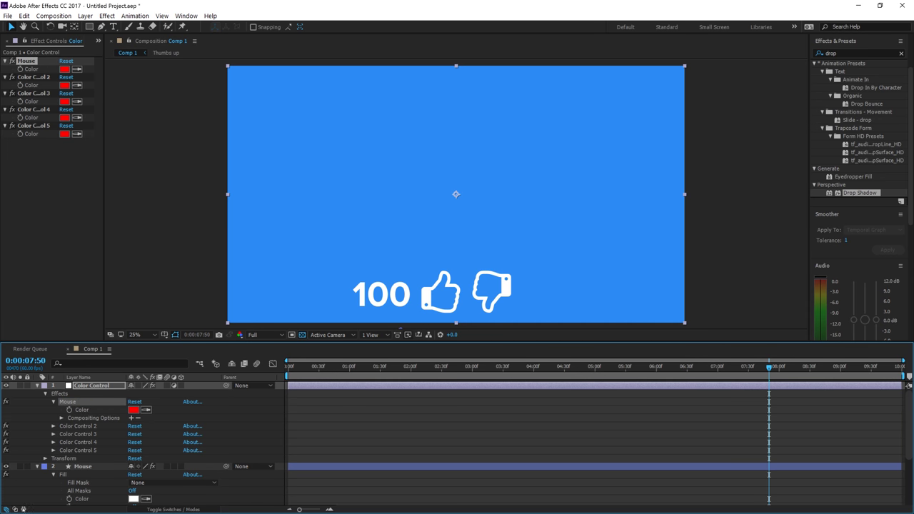
# Link the Mouse layer's Fill Color by expression to the Color of the Mouse control on the Color Control layer
pyautogui.keyDown('alt'); pyautogui.click(69, 498); pyautogui.keyUp('alt')
pyautogui.moveTo(155, 501); pyautogui.dragTo(81, 394)
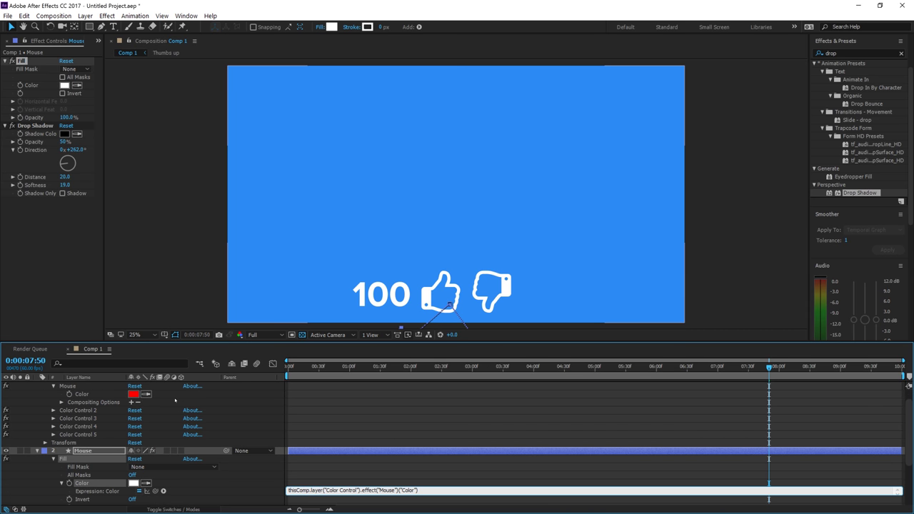
pyautogui.click(59, 393)
pyautogui.scroll(2, 182, 409)
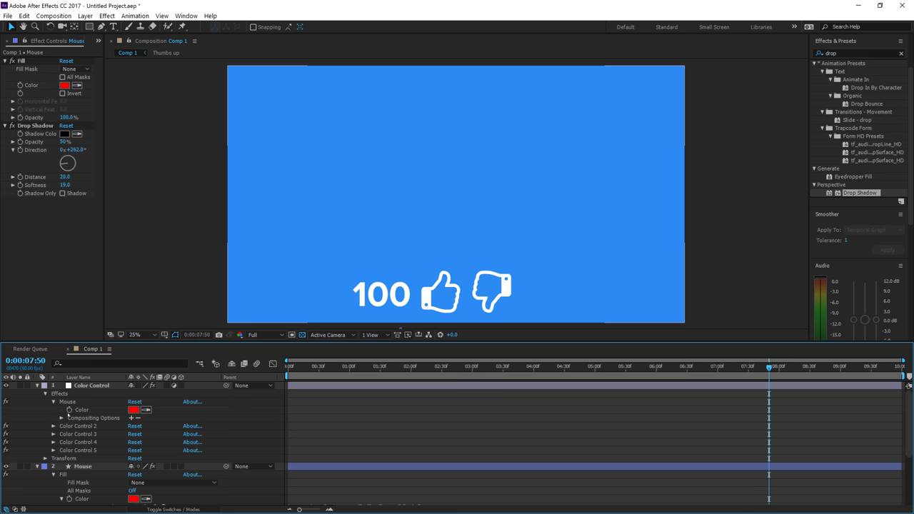
# Collapse the Mouse layer's properties in the timeline and select the 000 counter layer
pyautogui.click(80, 410)
pyautogui.click(37, 466)
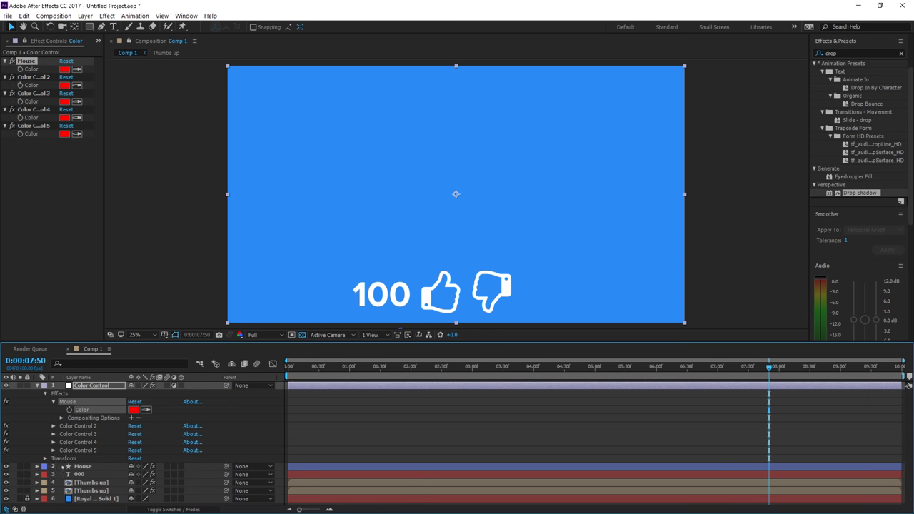
pyautogui.click(84, 474)
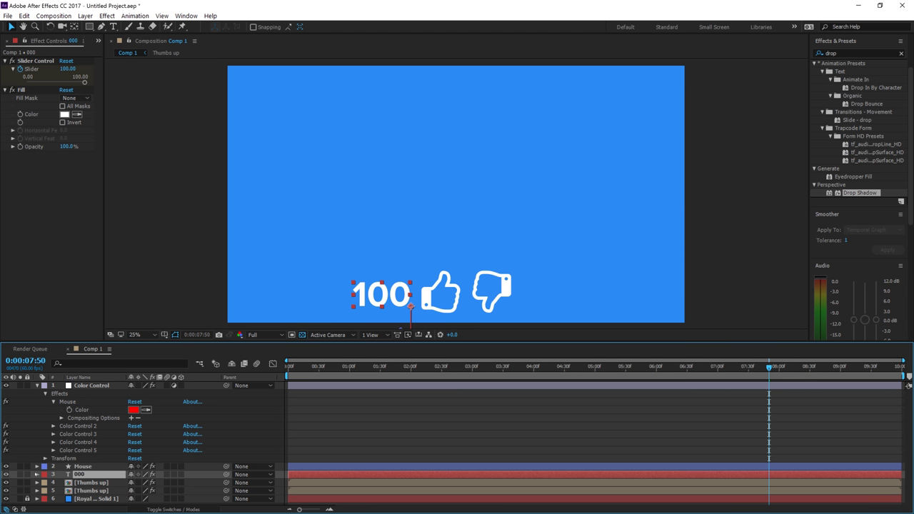
# Reveal the 000 layer's effects in the timeline and expand its Fill properties
pyautogui.click(37, 475)
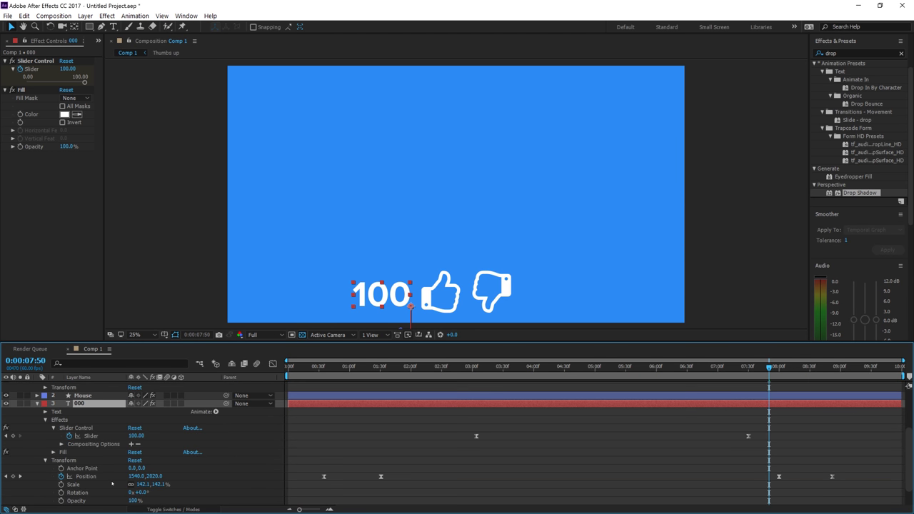
pyautogui.click(46, 419)
pyautogui.click(45, 435)
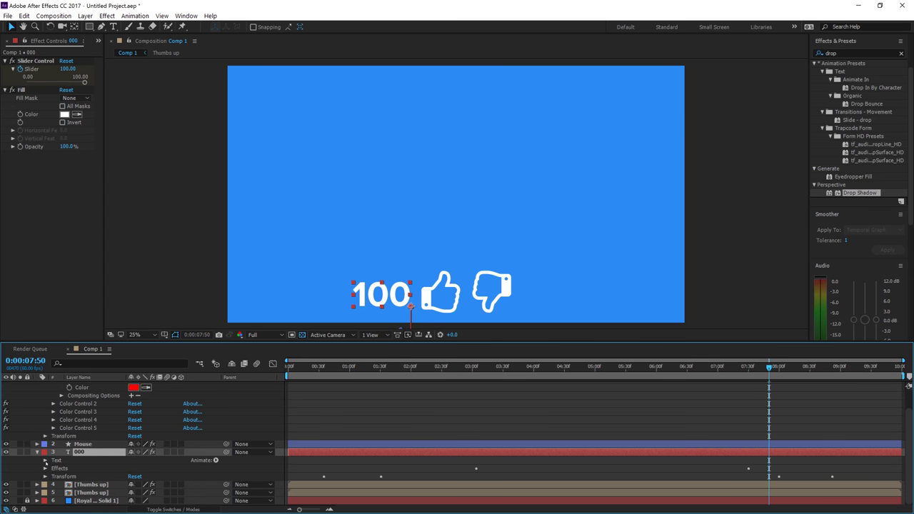
pyautogui.click(45, 468)
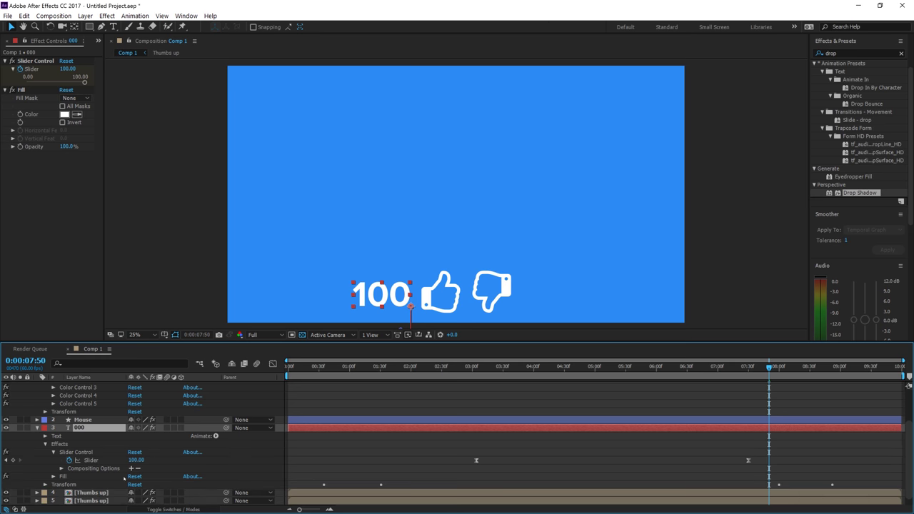
pyautogui.click(54, 468)
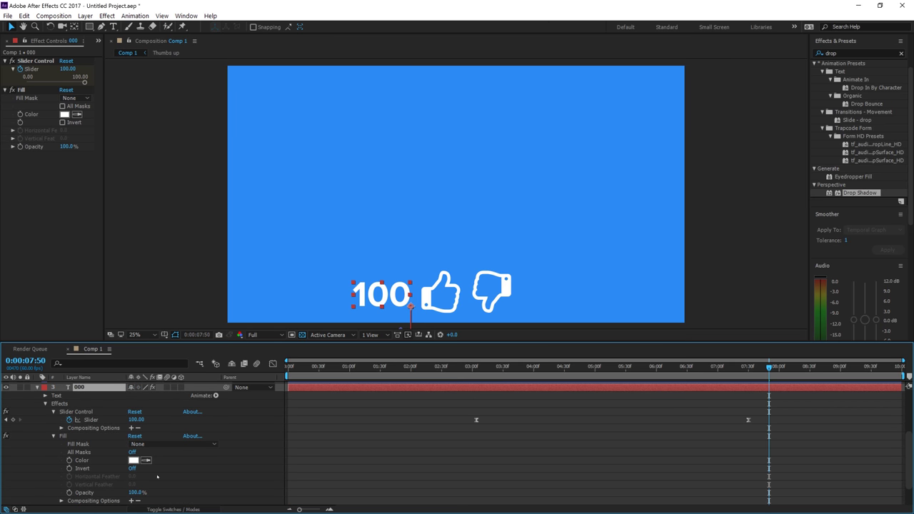
# Expand Color Control 2 on the Color Control layer and rename it as Numbers
pyautogui.scroll(3, 157, 476)
pyautogui.click(79, 411)
pyautogui.click(54, 411)
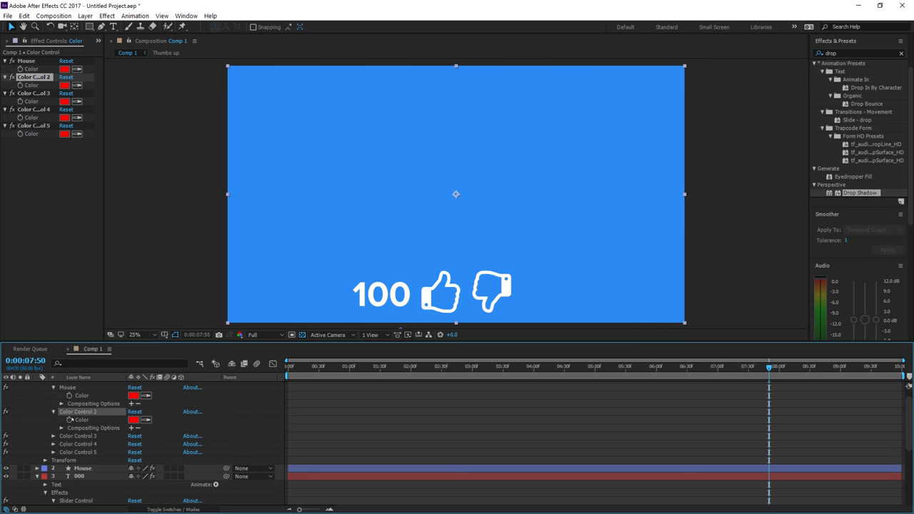
pyautogui.rightClick(81, 412)
pyautogui.click(111, 368)
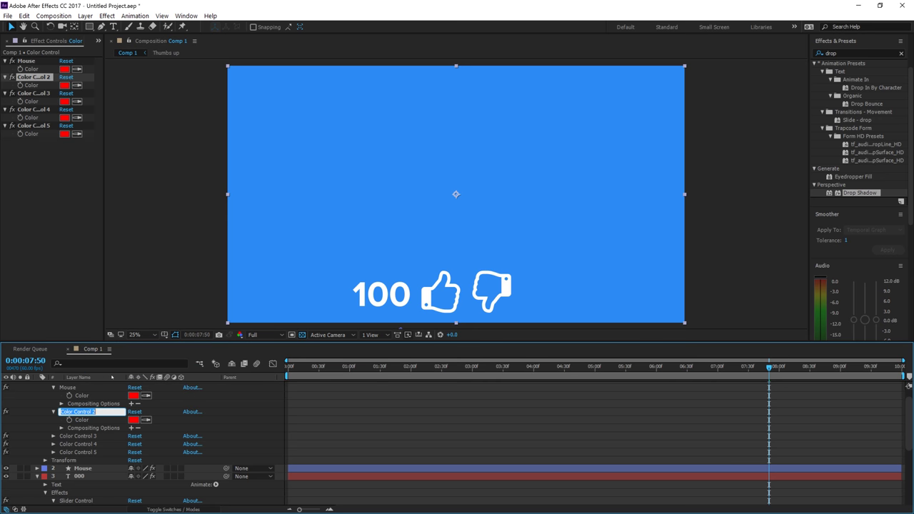
pyautogui.write('Numbers')
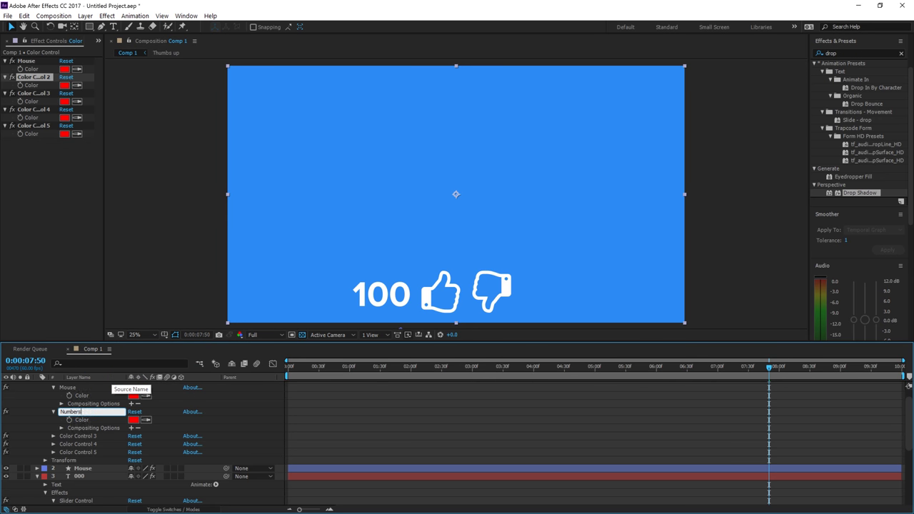
pyautogui.press('Return')
# Enlarge the timeline area and link the 000 layer's Fill Color by expression to the Color of the Numbers control
pyautogui.scroll(-3, 93, 471)
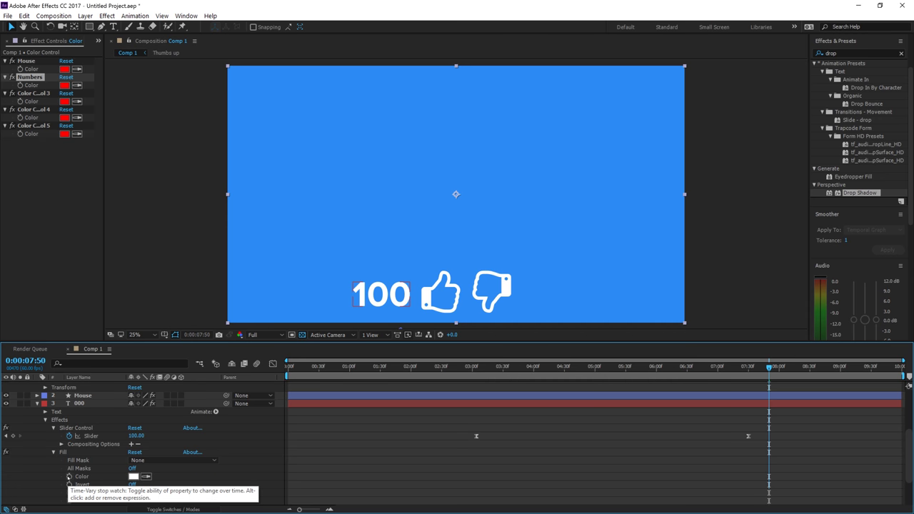
pyautogui.keyDown('alt'); pyautogui.click(69, 476); pyautogui.keyUp('alt')
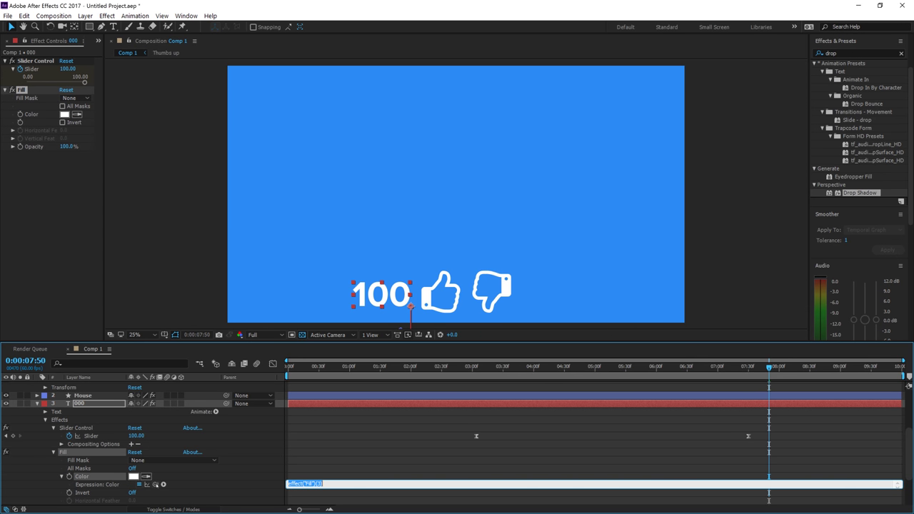
pyautogui.moveTo(155, 485); pyautogui.dragTo(159, 397)
pyautogui.moveTo(184, 342); pyautogui.dragTo(184, 190)
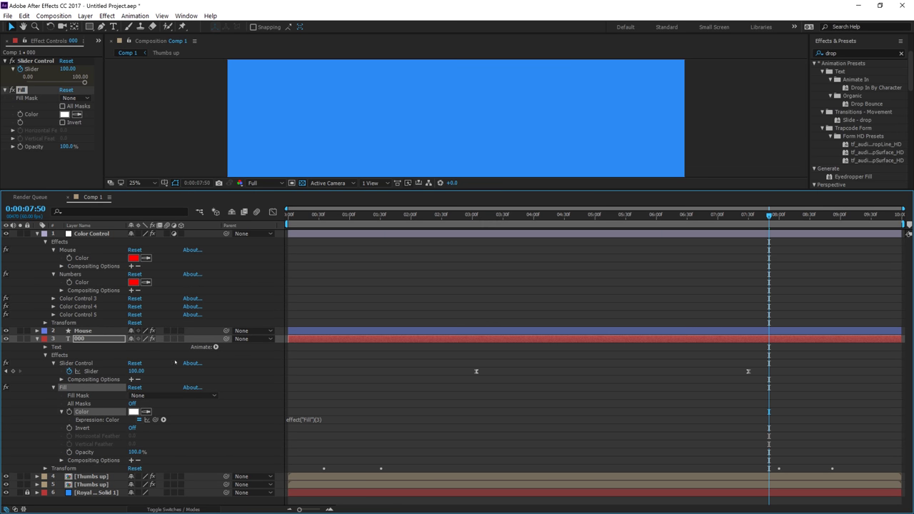
pyautogui.moveTo(155, 419); pyautogui.dragTo(83, 282)
# Rename Color Control 3 on the Color Control layer as Thumbs up and expand it to show its Color
pyautogui.rightClick(75, 298)
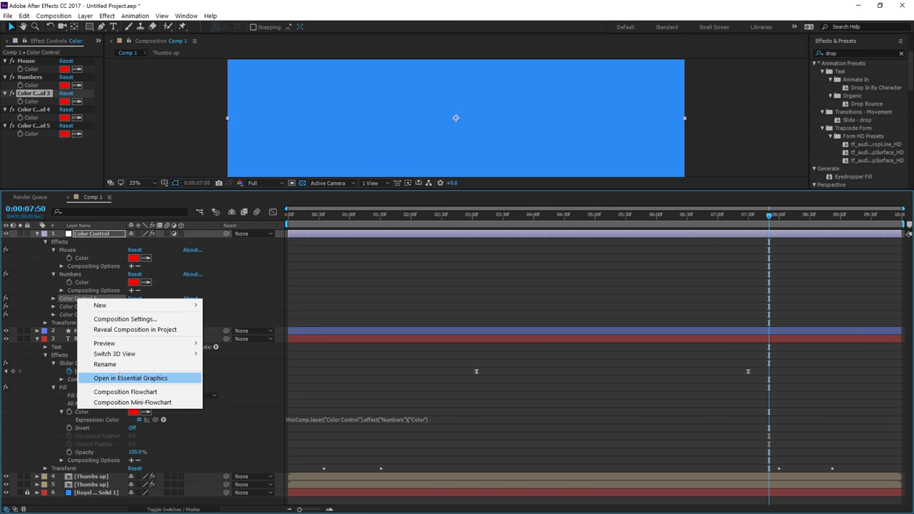
pyautogui.click(122, 364)
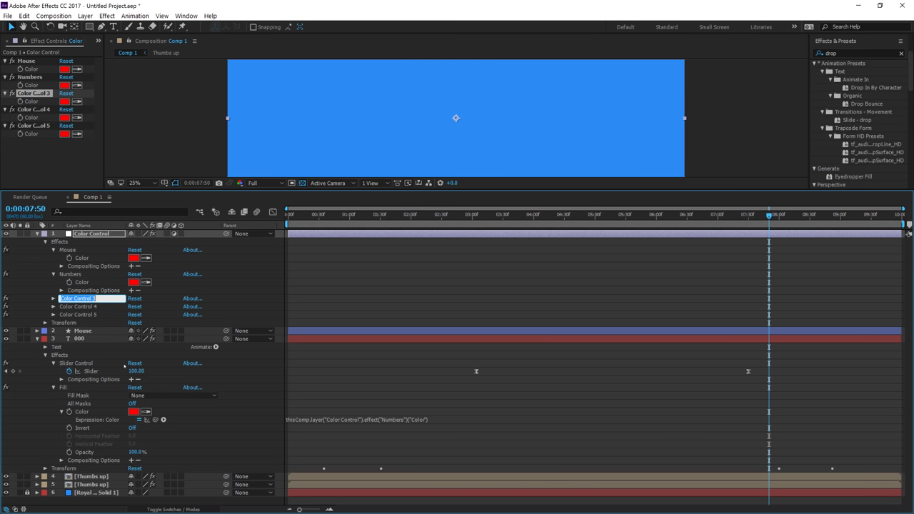
pyautogui.write('Thumnbs up')
pyautogui.press('Return')
pyautogui.click(54, 299)
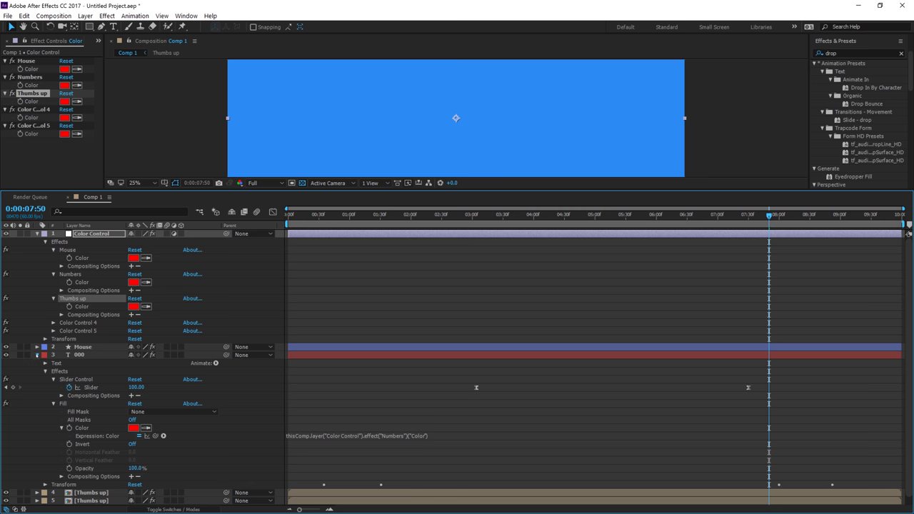
# Collapse the 000 layer's properties and select the Thumbs up layer numbered 5 in the timeline
pyautogui.click(37, 354)
pyautogui.click(37, 362)
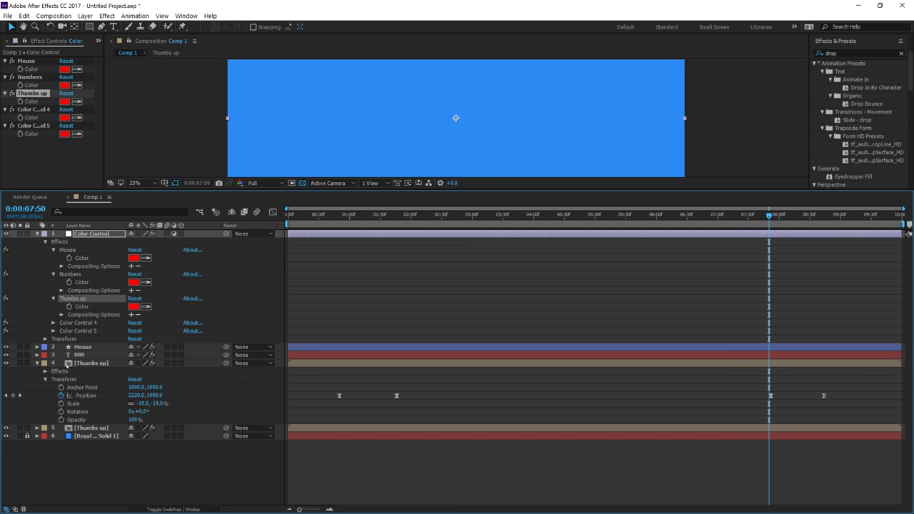
pyautogui.click(67, 364)
pyautogui.click(37, 363)
pyautogui.click(82, 372)
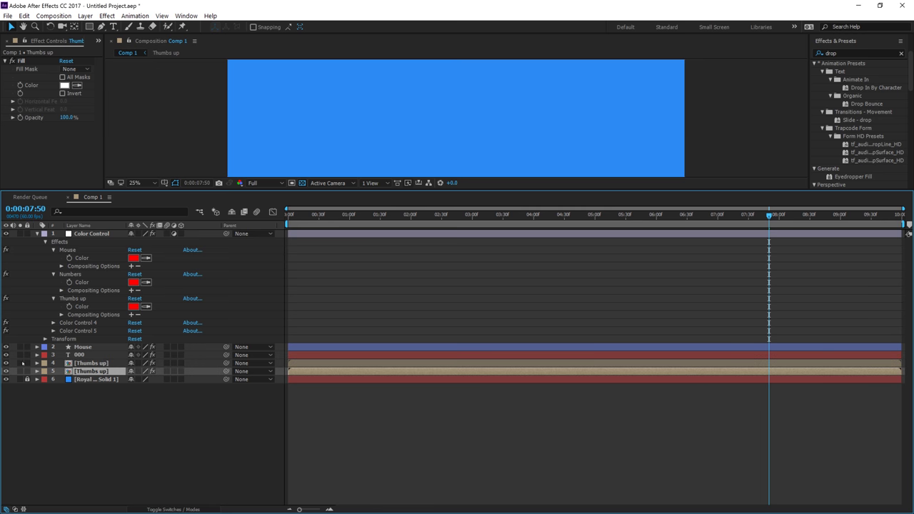
# Link the Fill Color of Thumbs up layer 5 by expression to the Color of the Thumbs up control
pyautogui.click(37, 371)
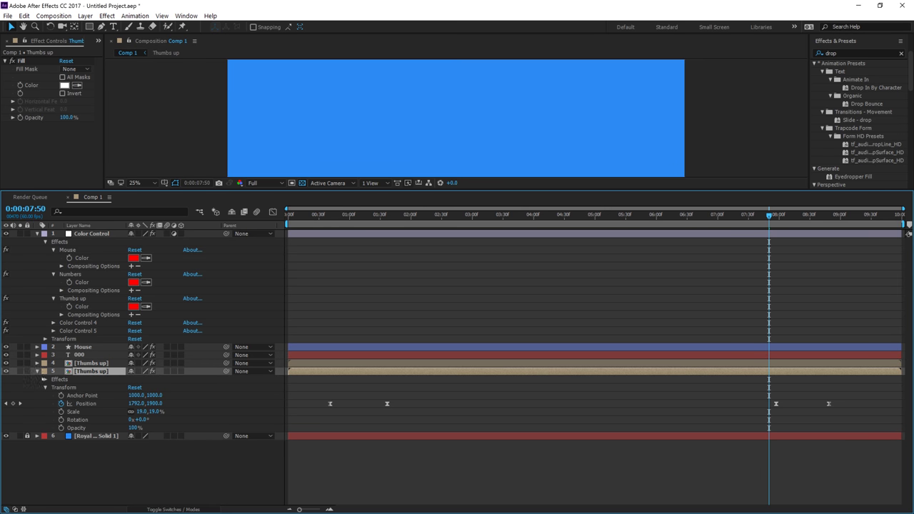
pyautogui.click(45, 379)
pyautogui.click(54, 387)
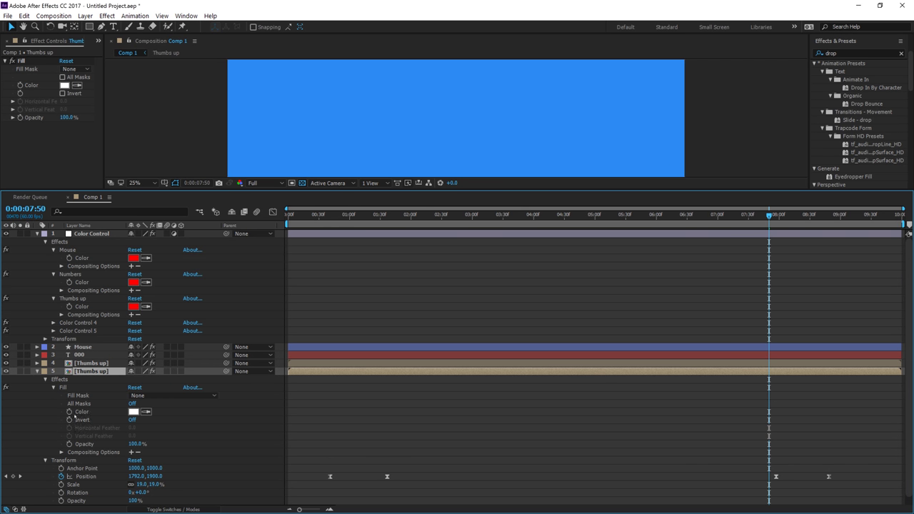
pyautogui.keyDown('alt'); pyautogui.click(69, 412); pyautogui.keyUp('alt')
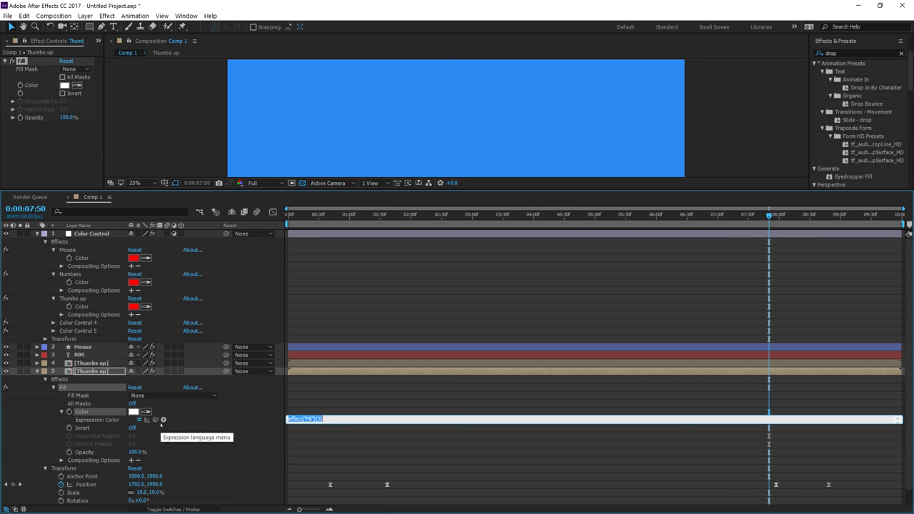
pyautogui.moveTo(155, 419); pyautogui.dragTo(89, 308)
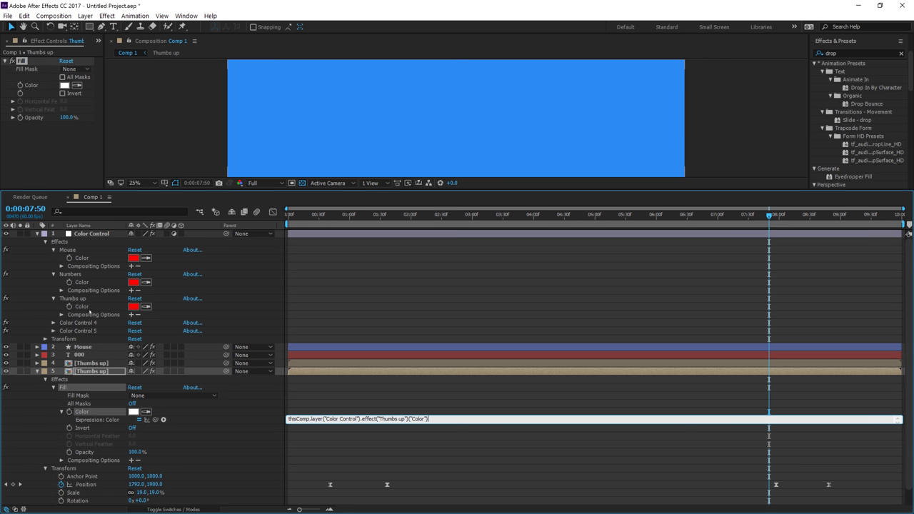
# Rename Color Control 4 on the Color Control layer as Thumbs up change and expand it to show its Color
pyautogui.rightClick(74, 323)
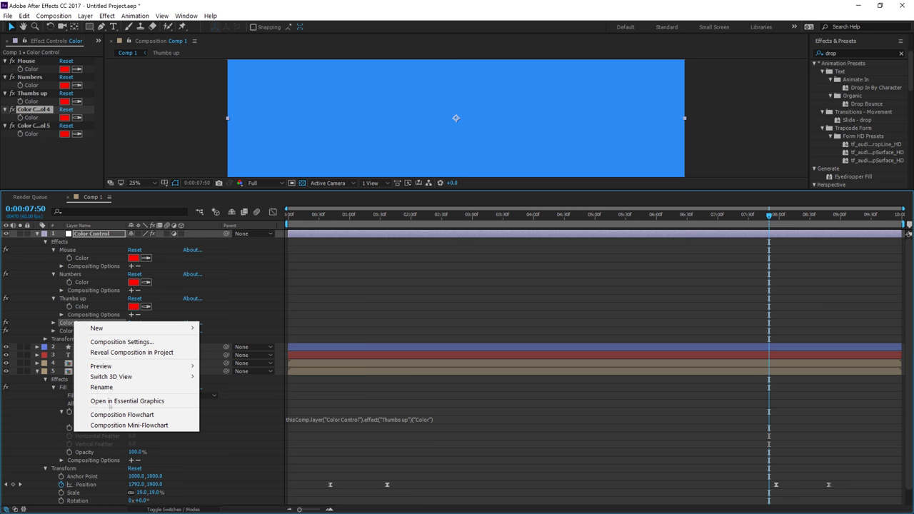
pyautogui.click(109, 387)
pyautogui.write('Thu')
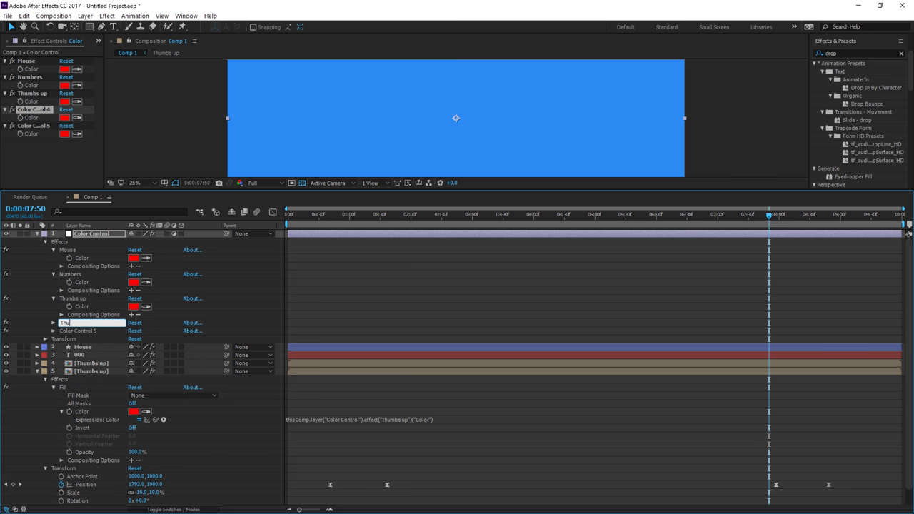
pyautogui.write('mbs up change')
pyautogui.press('Return')
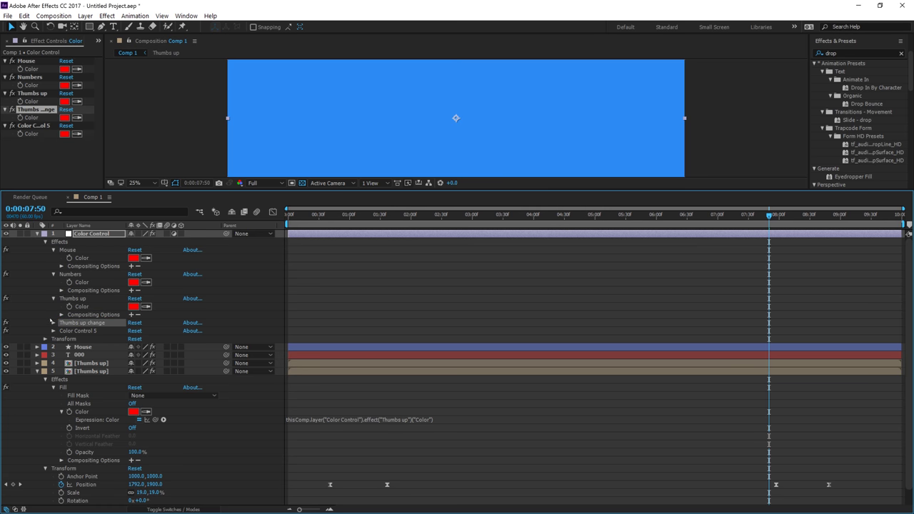
pyautogui.click(52, 323)
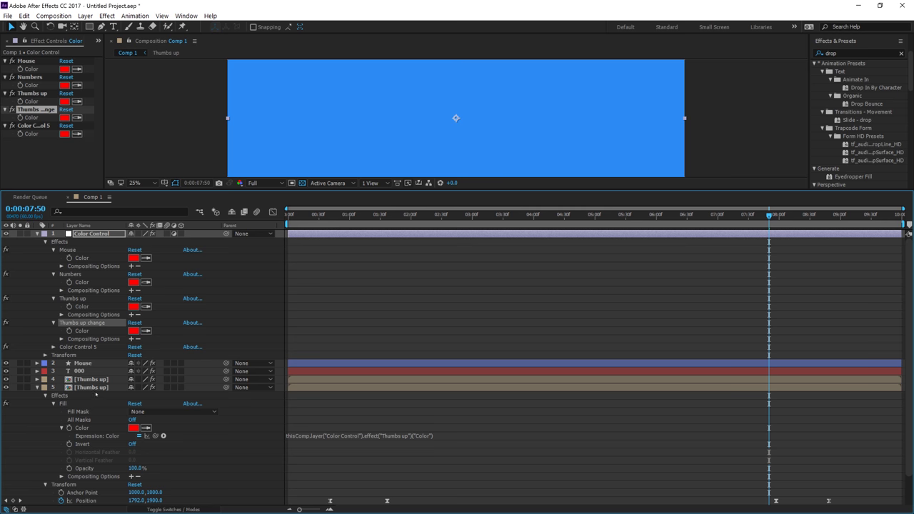
# Find the Fill effect in the effects library and apply a second copy of it to Thumbs up layer 5
pyautogui.click(96, 386)
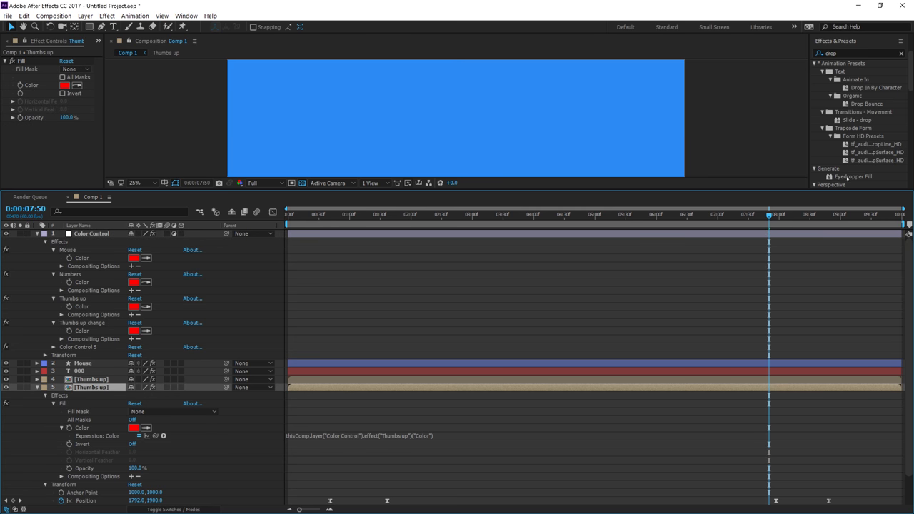
pyautogui.moveTo(910, 72)
pyautogui.mouseDown()
pyautogui.moveTo(911, 97)
pyautogui.moveTo(910, 56)
pyautogui.mouseUp()
pyautogui.click(836, 105)
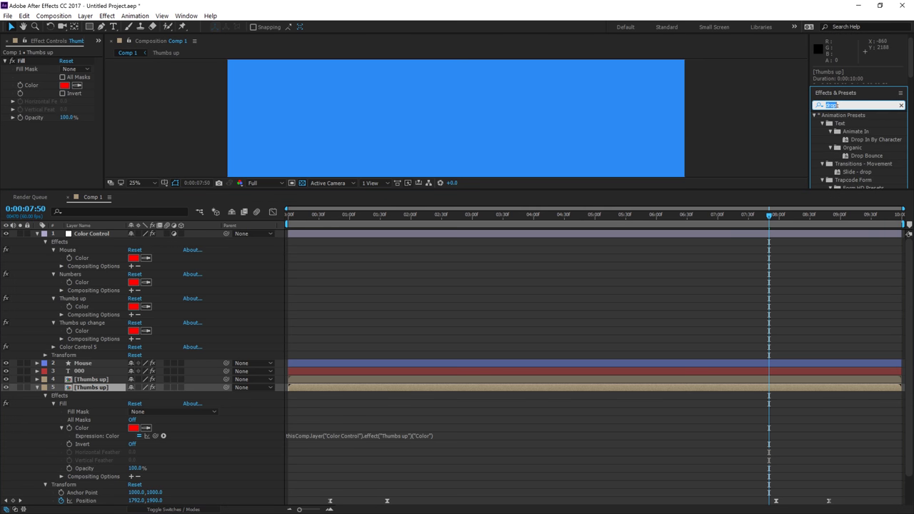
pyautogui.write('fill')
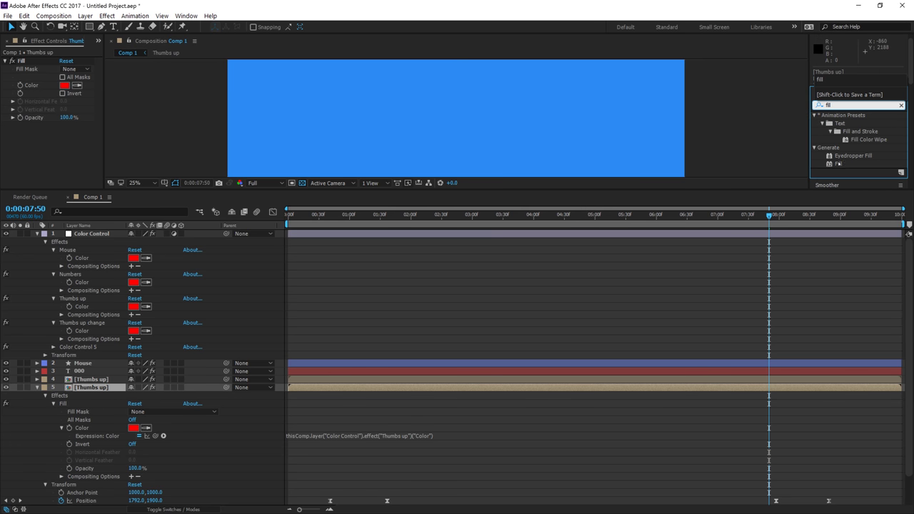
pyautogui.moveTo(837, 163); pyautogui.dragTo(141, 463)
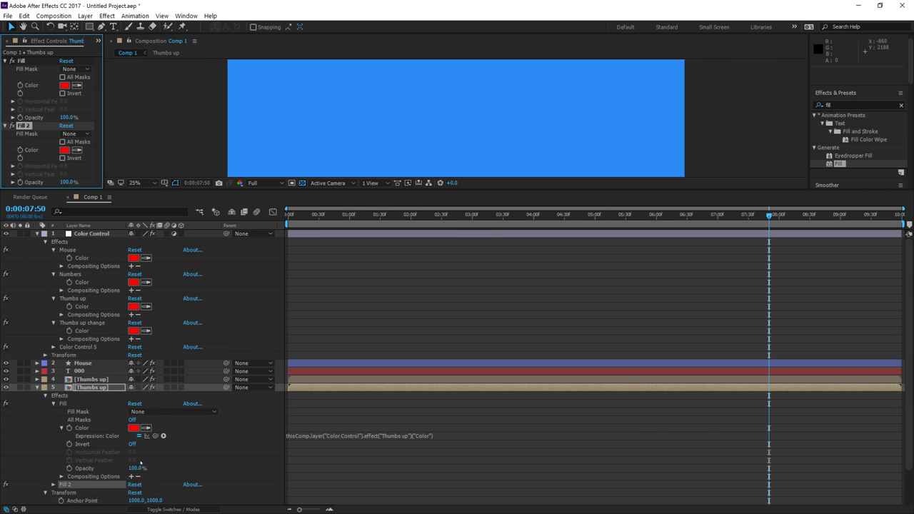
# Link the Color of the second Fill on Thumbs up layer 5 by expression to the Color of the Thumbs up change control
pyautogui.scroll(-2, 121, 466)
pyautogui.click(52, 444)
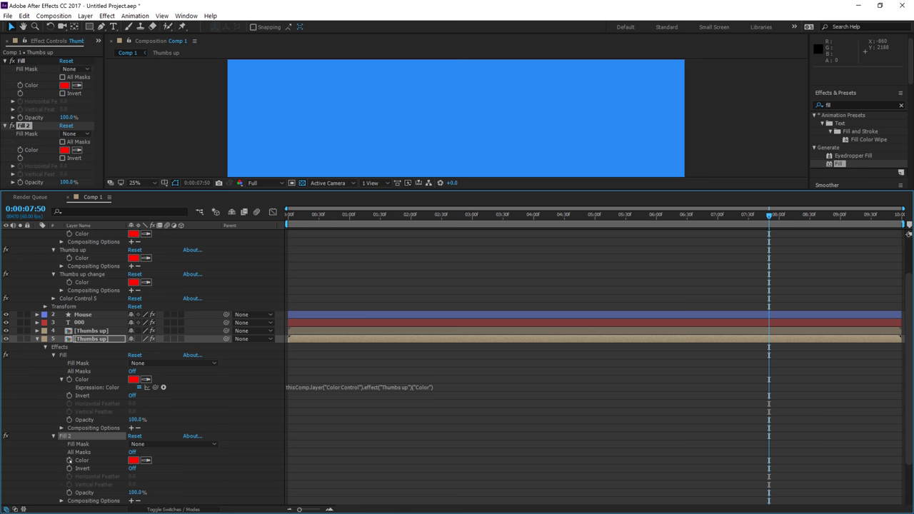
pyautogui.keyDown('alt'); pyautogui.click(69, 460); pyautogui.keyUp('alt')
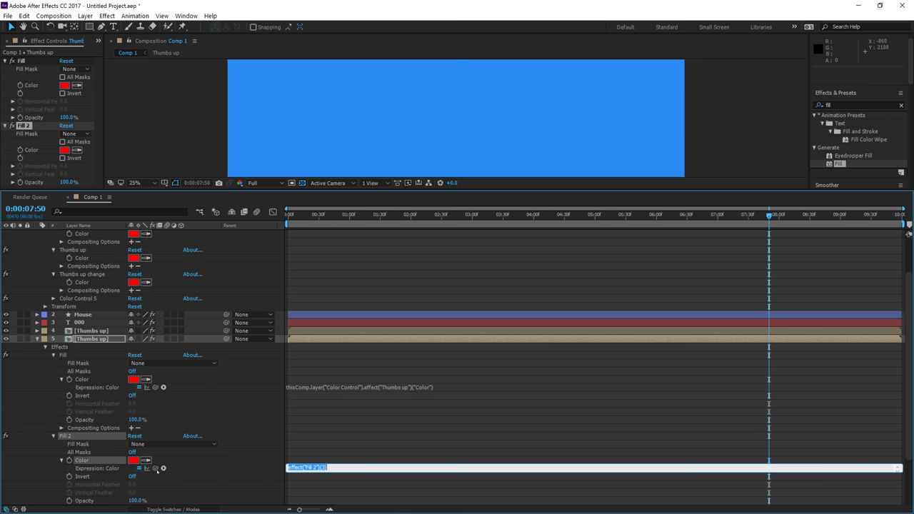
pyautogui.moveTo(155, 467); pyautogui.dragTo(83, 282)
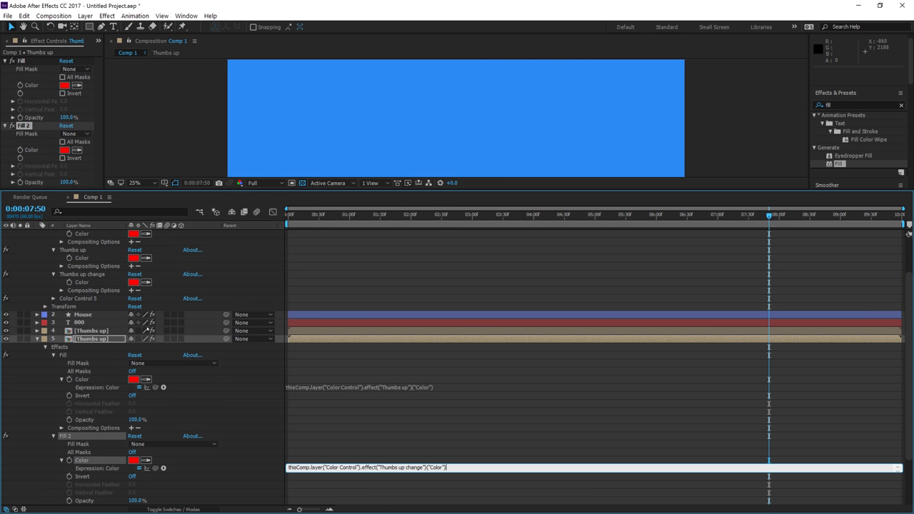
pyautogui.click(236, 419)
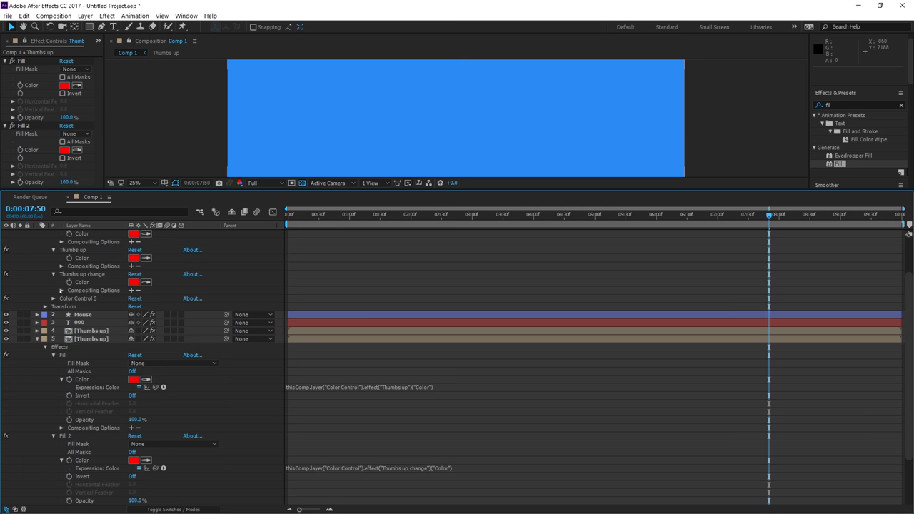
# Rename Color Control 5 on the Color Control layer as Thumbs down and expand it to show its Color
pyautogui.rightClick(73, 298)
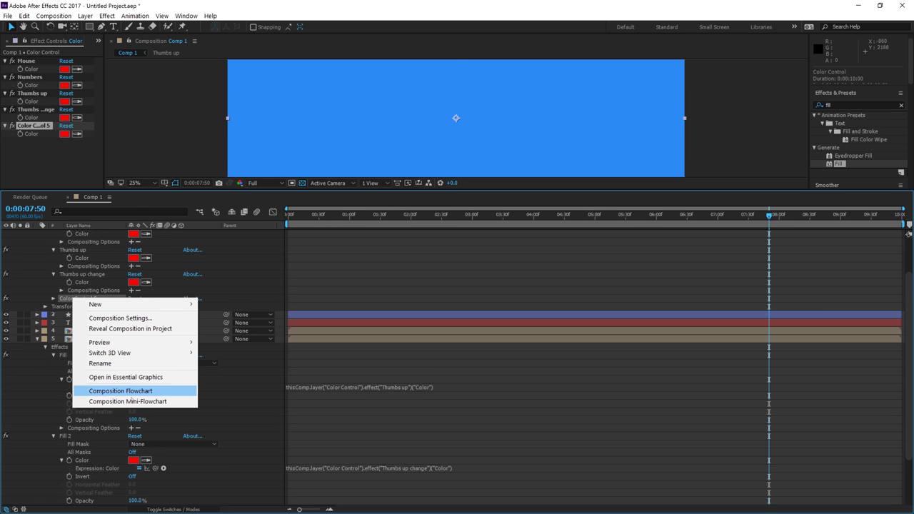
pyautogui.click(128, 364)
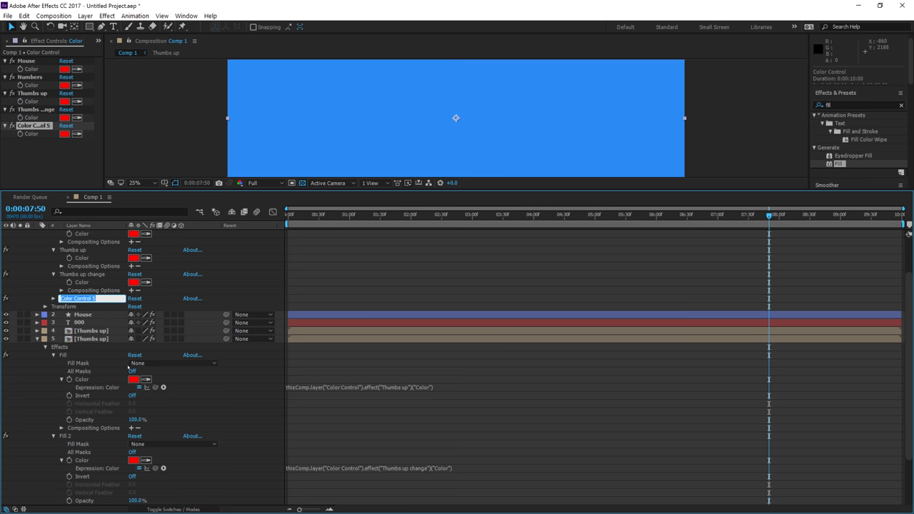
pyautogui.write('Thumbs down')
pyautogui.press('Return')
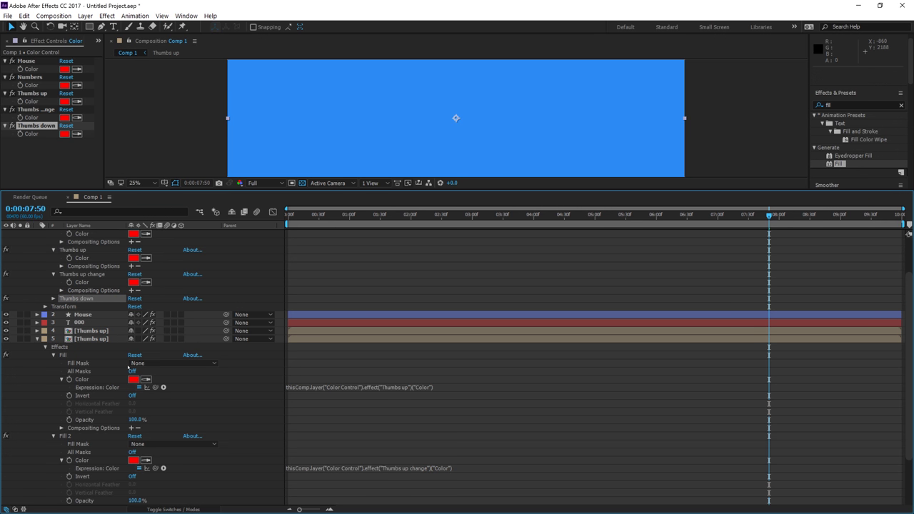
pyautogui.click(54, 299)
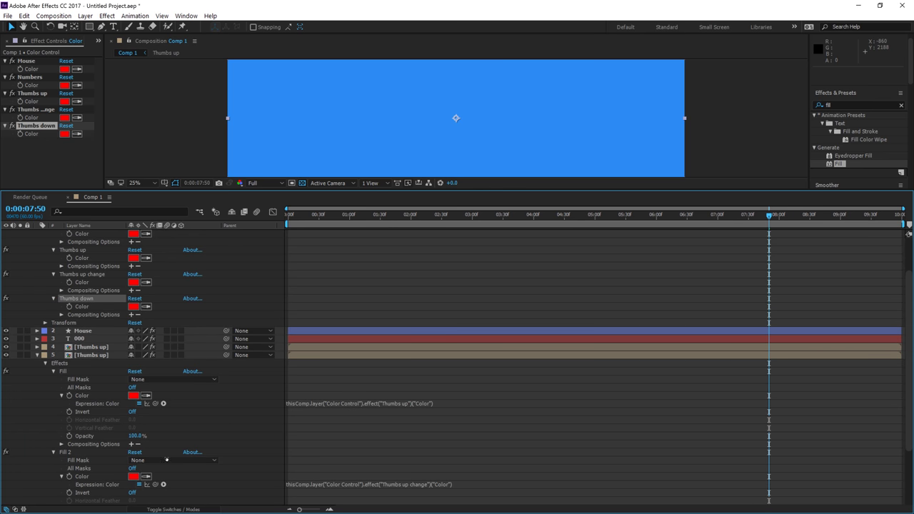
# Link the Color of the Fill on Thumbs up layer 4 by expression to the Color of the Thumbs down control
pyautogui.scroll(-3, 246, 412)
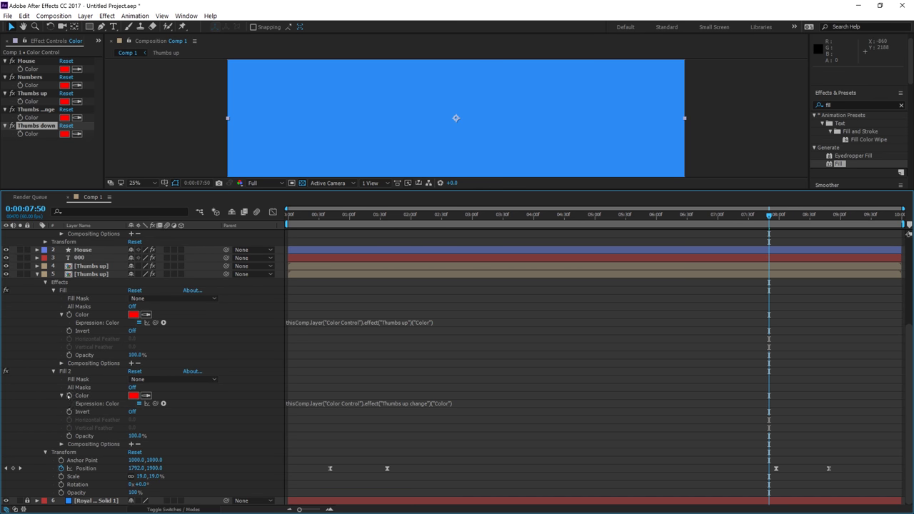
pyautogui.click(37, 274)
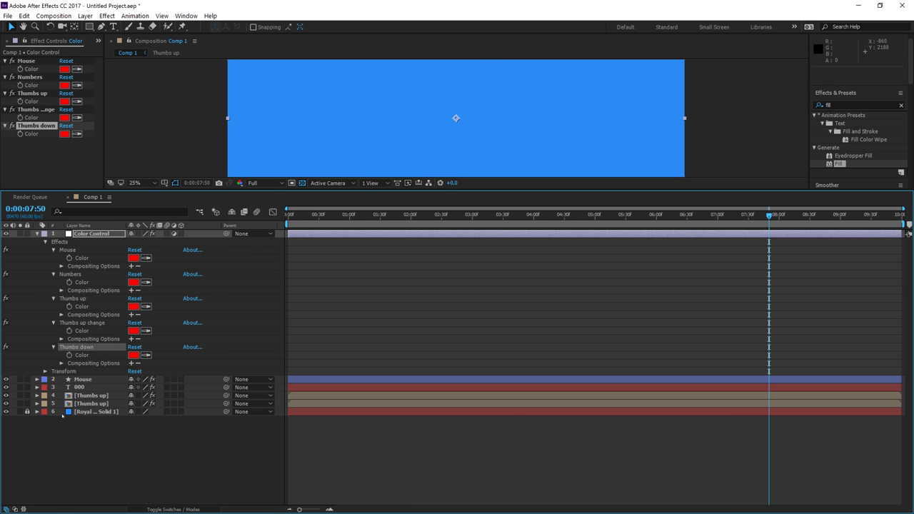
pyautogui.click(37, 395)
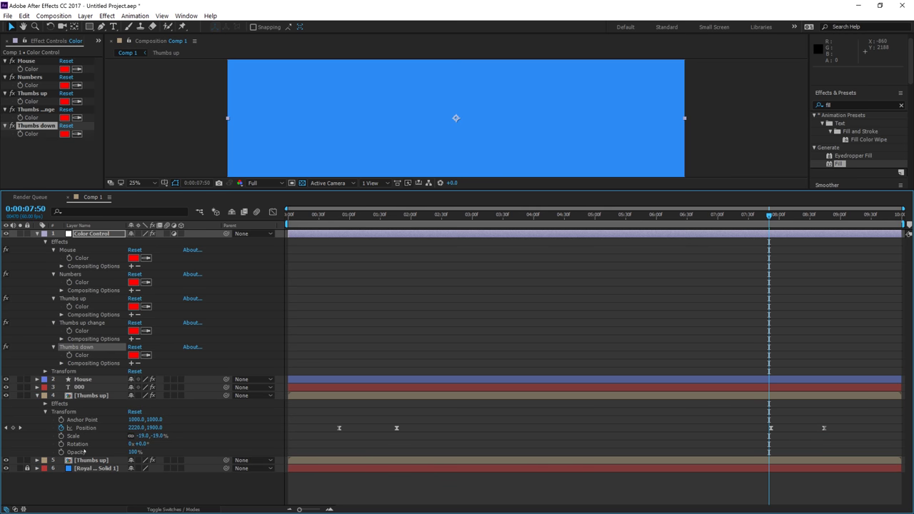
pyautogui.click(45, 412)
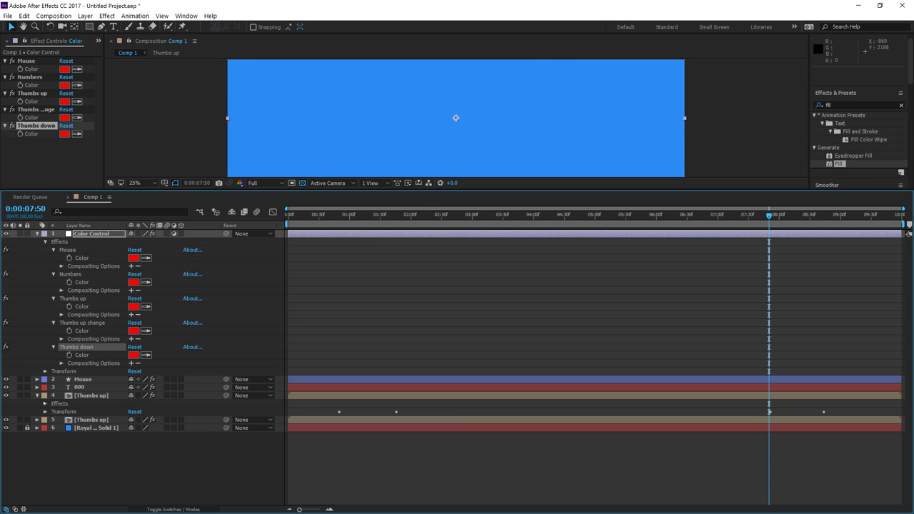
pyautogui.click(46, 404)
pyautogui.click(54, 412)
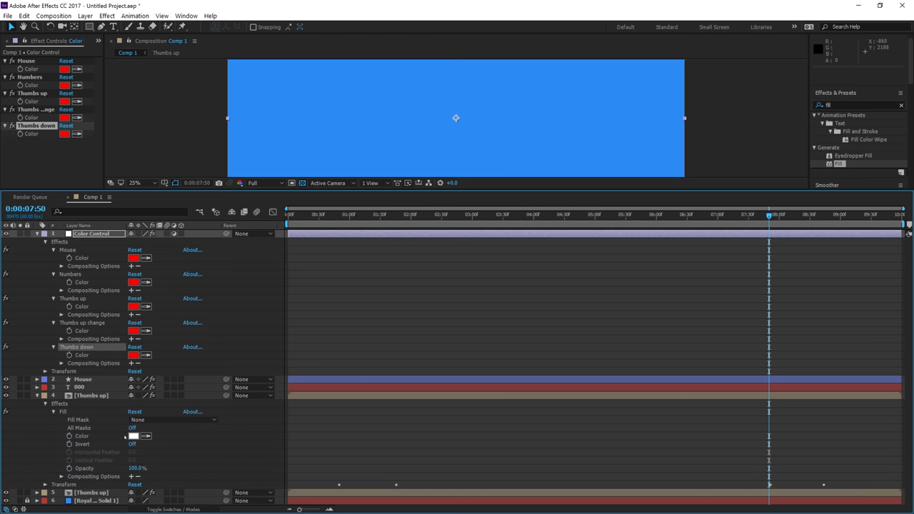
pyautogui.keyDown('alt'); pyautogui.click(69, 435); pyautogui.keyUp('alt')
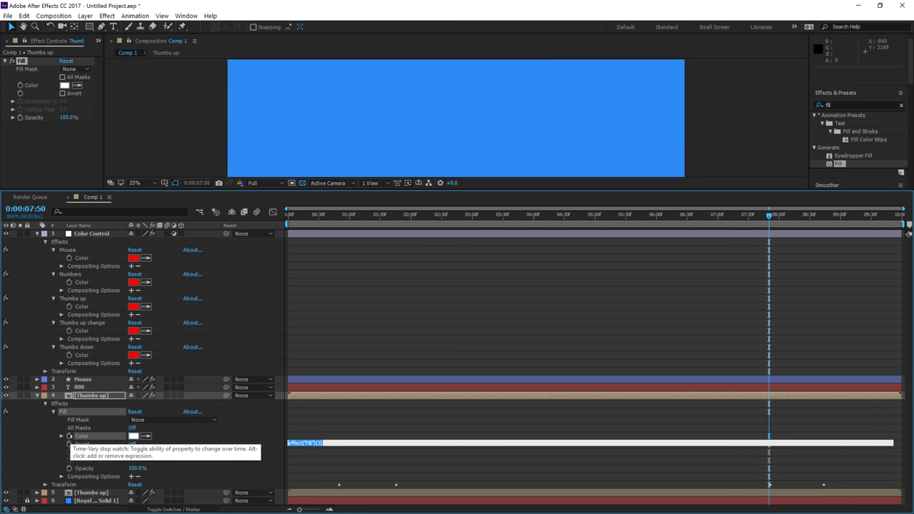
pyautogui.moveTo(155, 443); pyautogui.dragTo(152, 355)
pyautogui.click(189, 356)
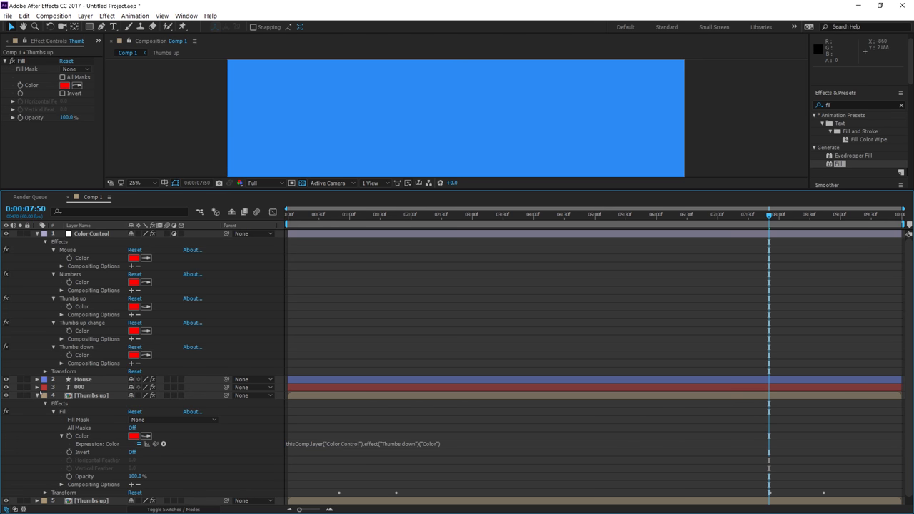
pyautogui.click(38, 395)
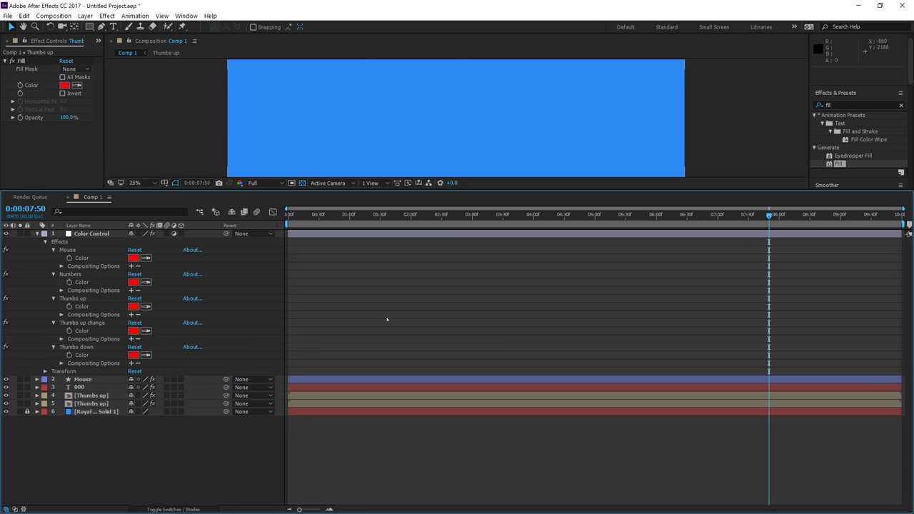
# Collapse the Color Control layer, move the playhead to 0:00:02:09 and enlarge the composition viewer
pyautogui.click(81, 234)
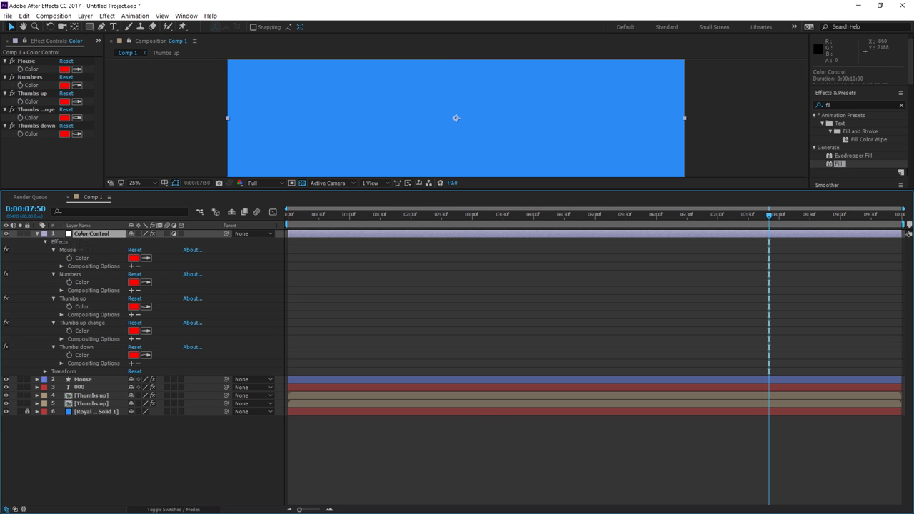
pyautogui.click(37, 233)
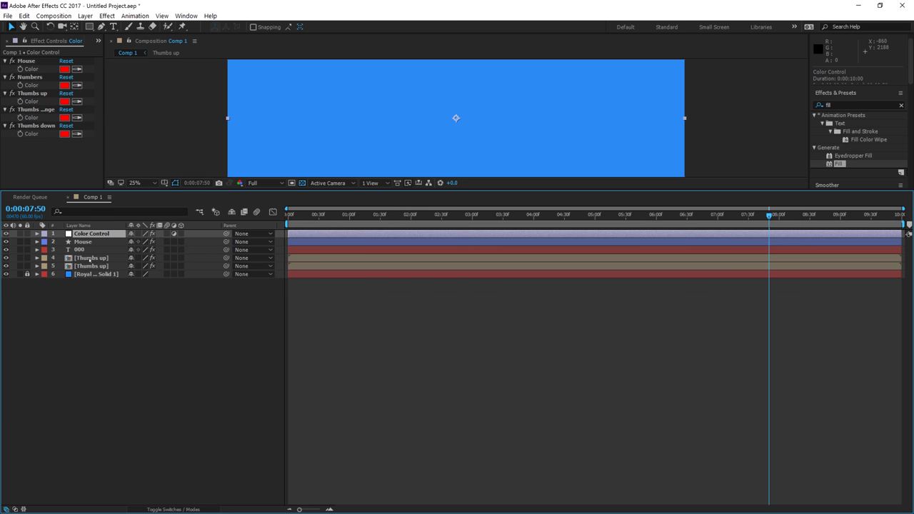
pyautogui.click(420, 214)
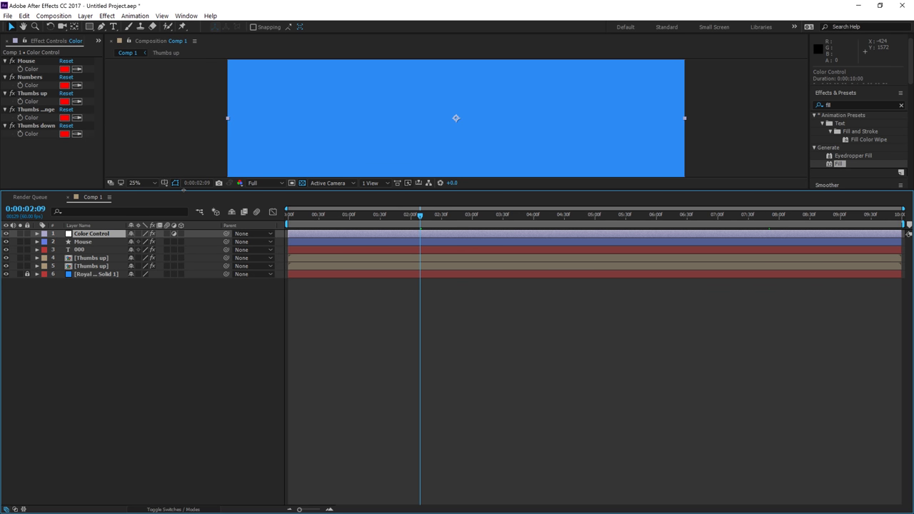
pyautogui.moveTo(184, 190); pyautogui.dragTo(196, 355)
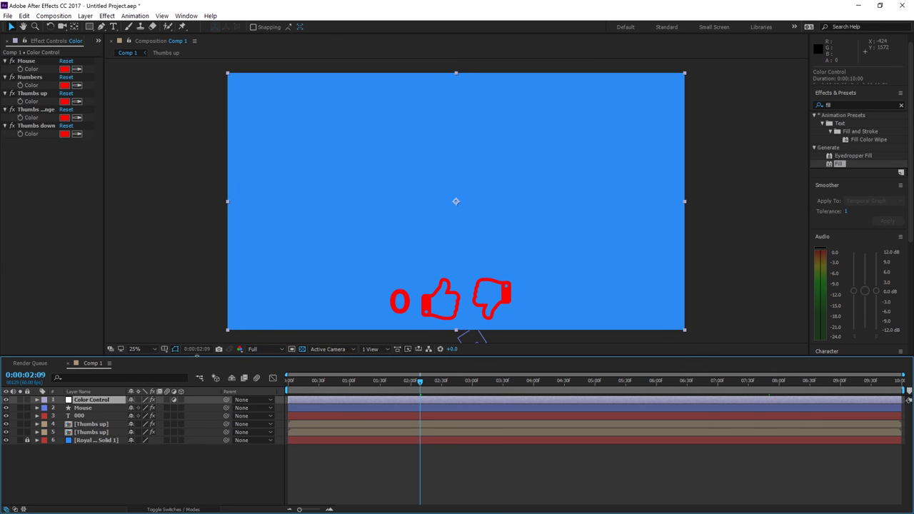
# Add an Effect Opacity keyframe at 0:00:02:56 for Fill 2 on Thumbs up layer 5
pyautogui.press('space')
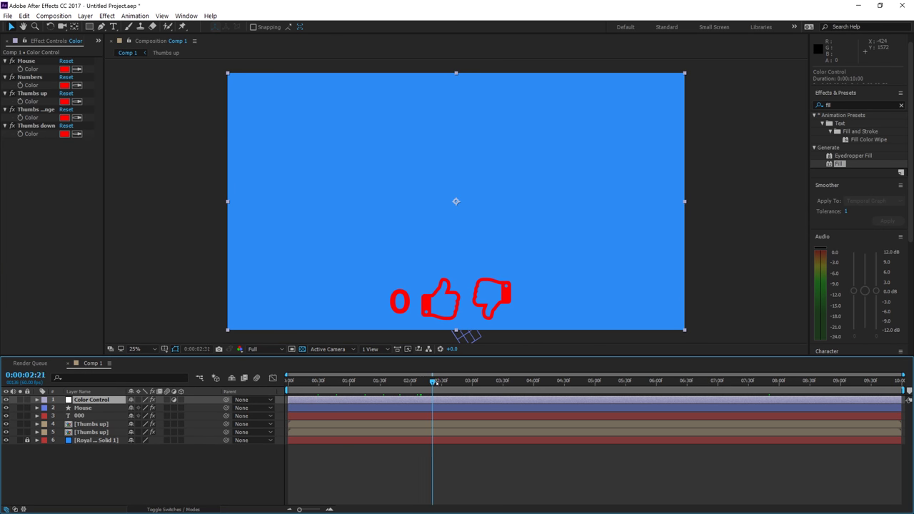
pyautogui.moveTo(462, 383)
pyautogui.mouseDown()
pyautogui.moveTo(481, 386)
pyautogui.moveTo(454, 392)
pyautogui.moveTo(469, 391)
pyautogui.mouseUp()
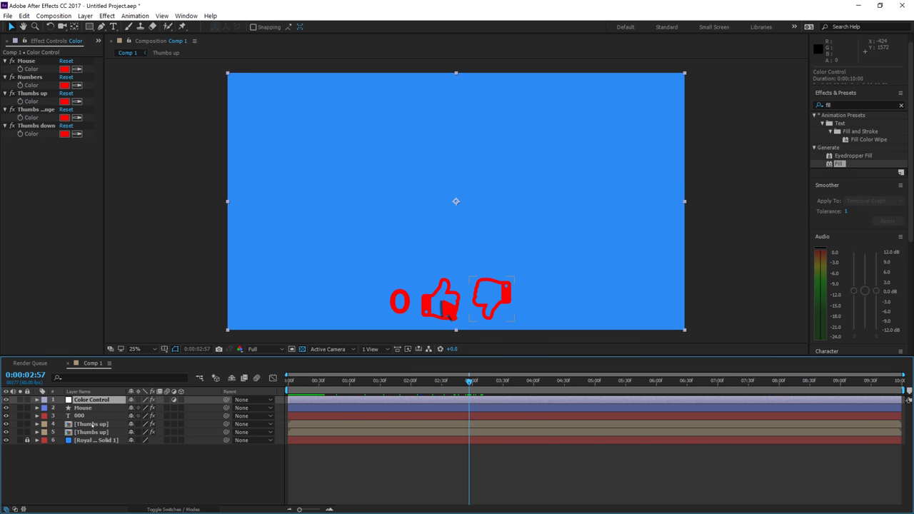
pyautogui.click(92, 424)
pyautogui.click(98, 432)
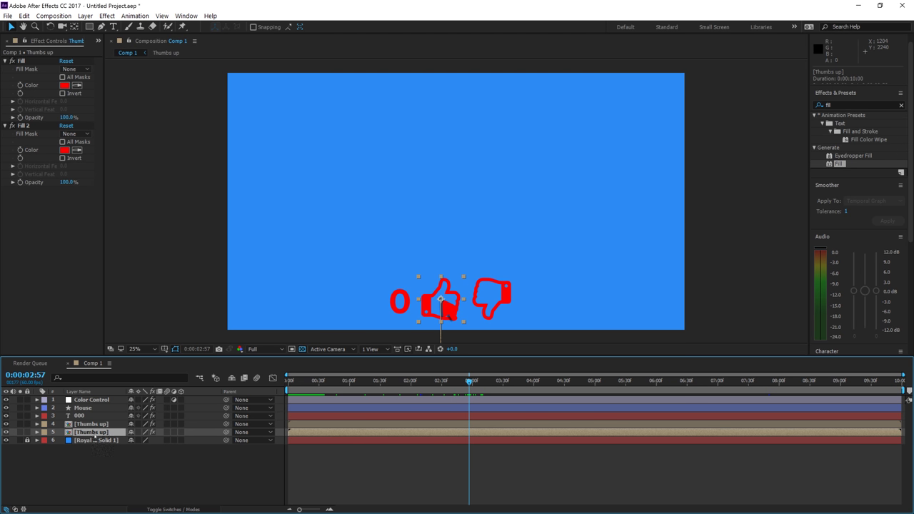
pyautogui.click(37, 432)
pyautogui.click(45, 440)
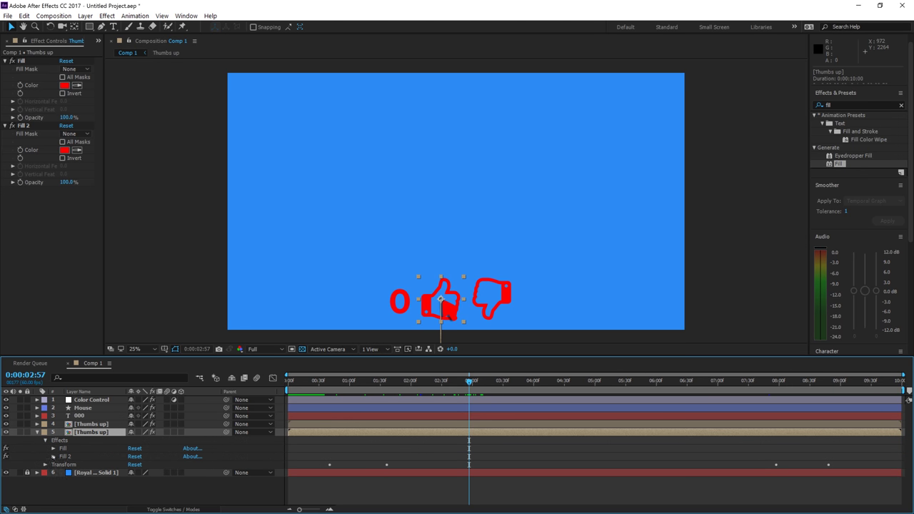
pyautogui.click(53, 457)
pyautogui.scroll(-2, 240, 461)
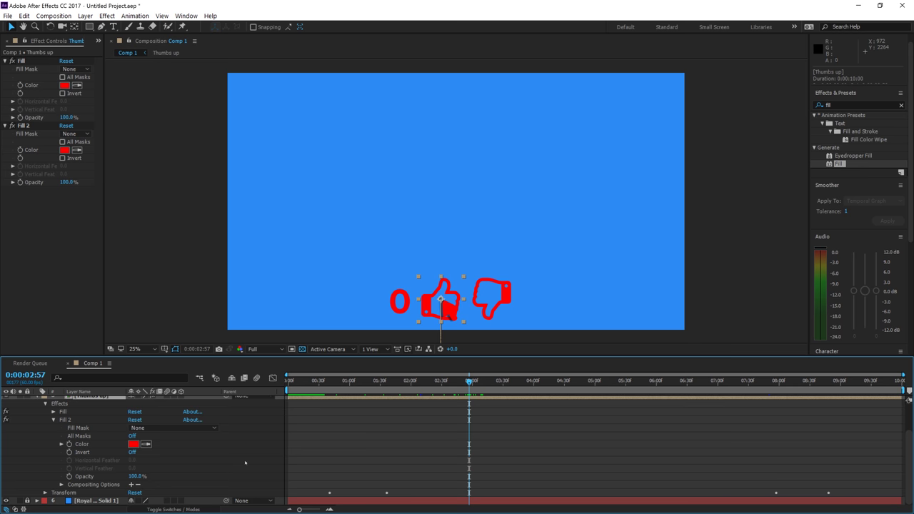
pyautogui.moveTo(470, 381)
pyautogui.mouseDown()
pyautogui.moveTo(449, 383)
pyautogui.moveTo(469, 384)
pyautogui.mouseUp()
pyautogui.click(61, 485)
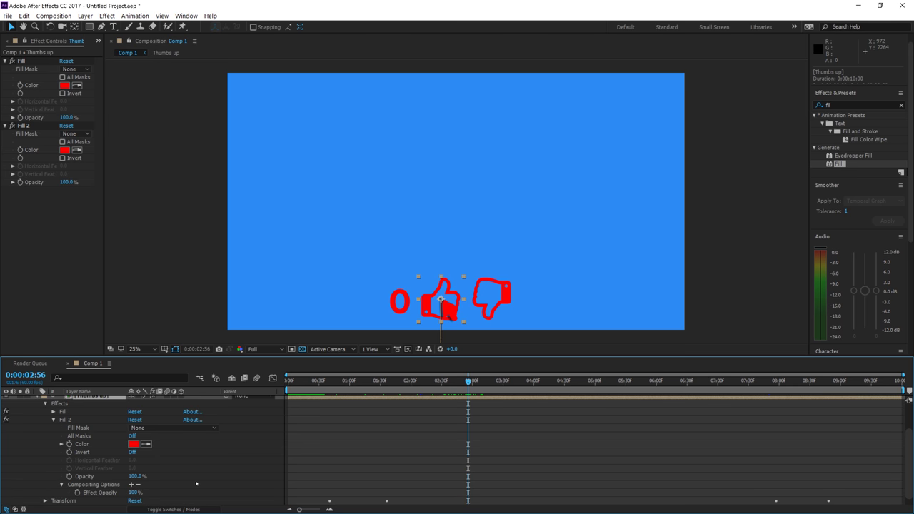
pyautogui.click(78, 492)
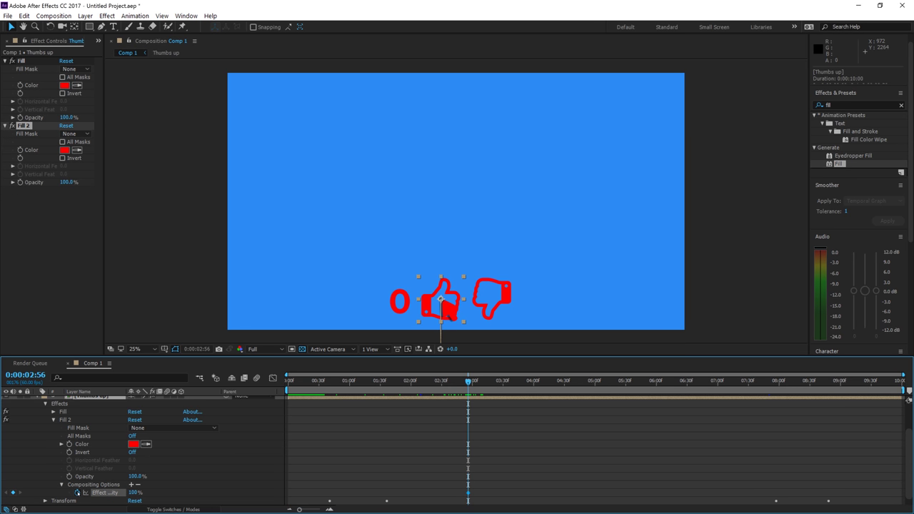
# Move the Effect Opacity keyframe of Fill 2 to 0:00:03:14 and make the effect fully transparent at 0:00:02:56
pyautogui.moveTo(468, 494); pyautogui.dragTo(486, 494)
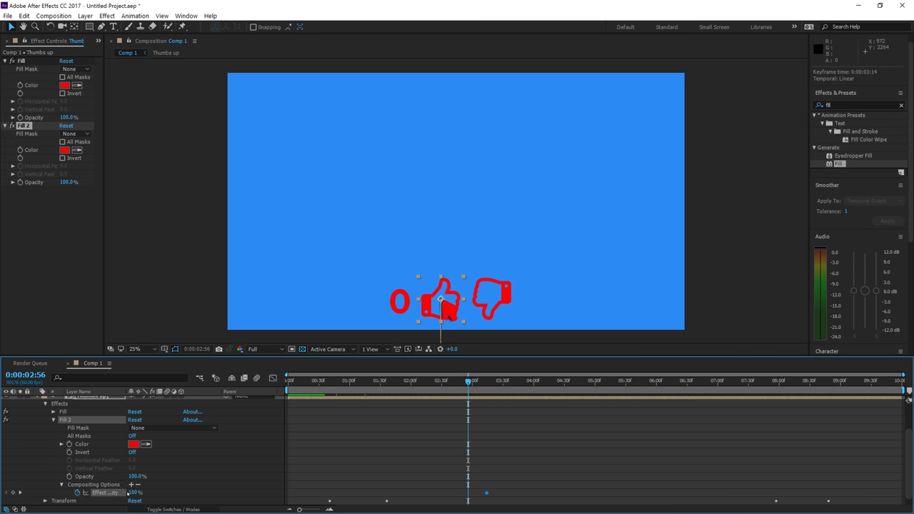
pyautogui.moveTo(132, 493); pyautogui.dragTo(61, 492)
pyautogui.scroll(2, 88, 428)
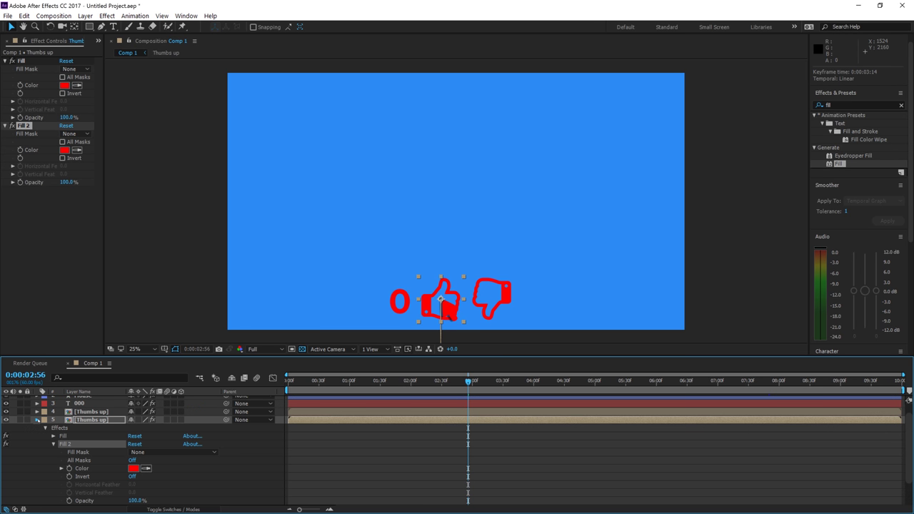
pyautogui.click(38, 420)
# Set the Mouse and Numbers colors on the Color Control layer to white (FFFFFF)
pyautogui.click(83, 465)
pyautogui.click(88, 400)
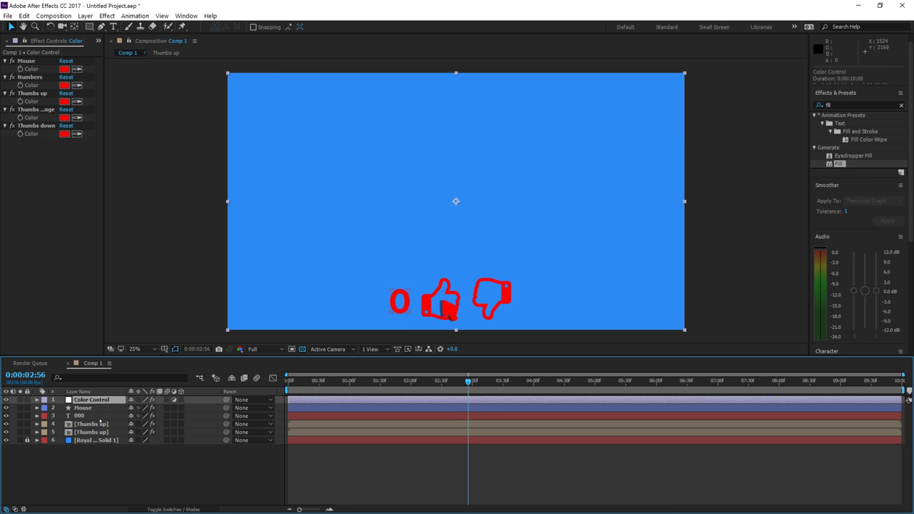
pyautogui.click(64, 68)
pyautogui.press('Return')
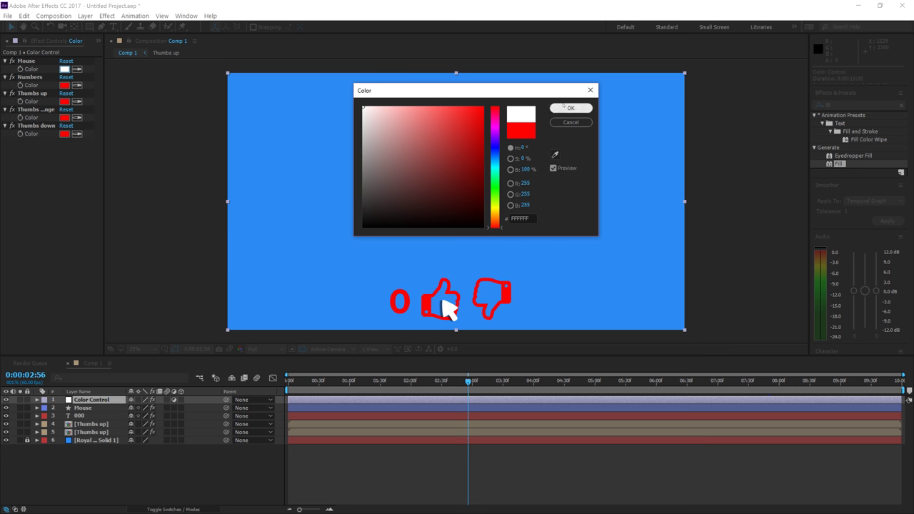
pyautogui.click(63, 85)
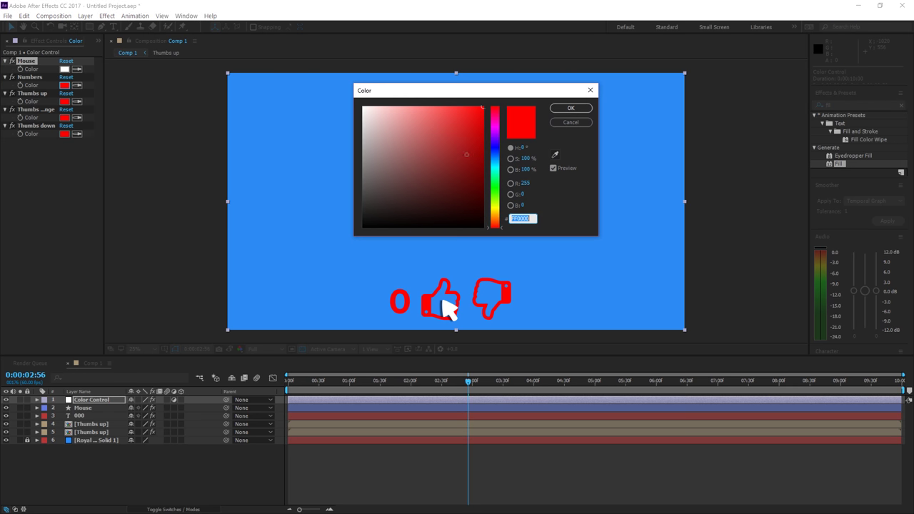
pyautogui.click(363, 107)
pyautogui.press('Return')
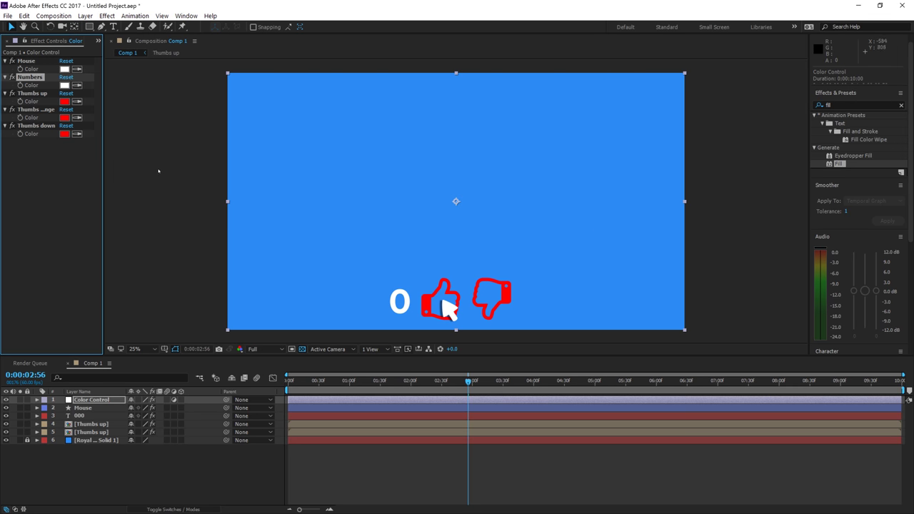
# Set the Thumbs up control's color to FFFFFF and preview the thumb's color change around the three-second mark
pyautogui.click(64, 102)
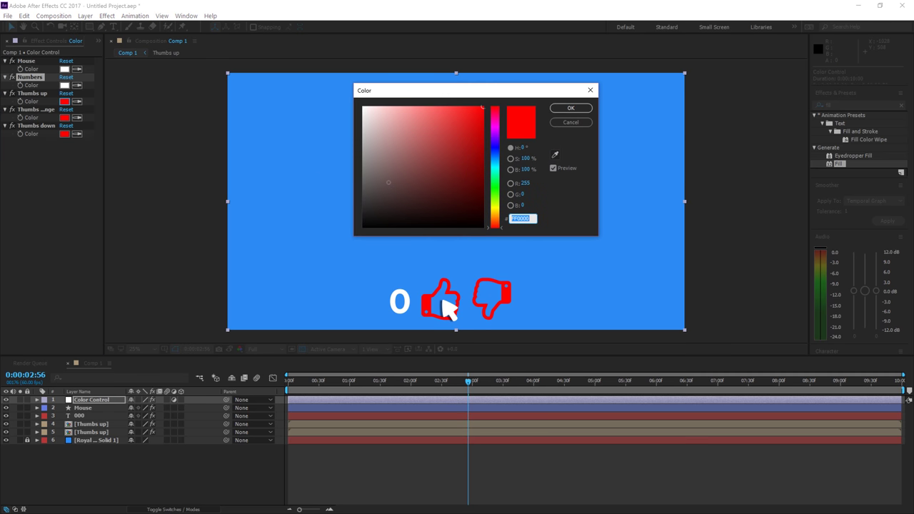
pyautogui.write('FFFFFF')
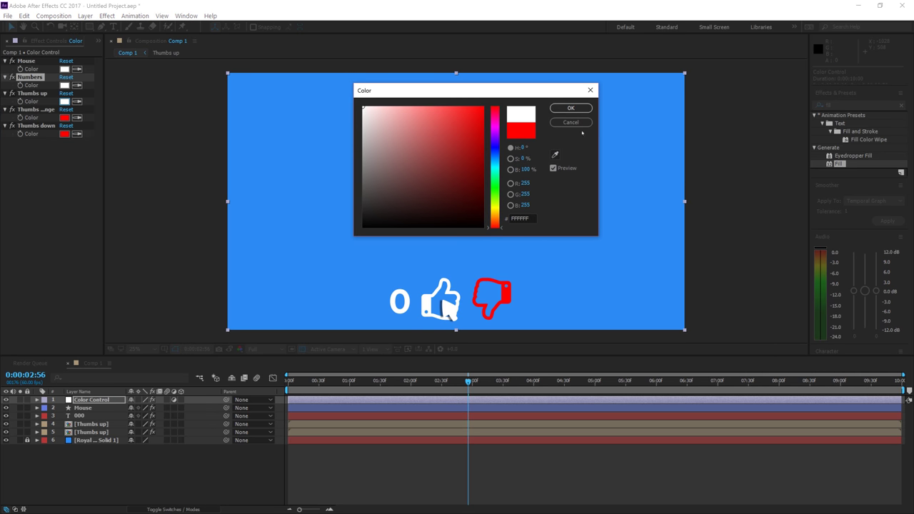
pyautogui.press('Return')
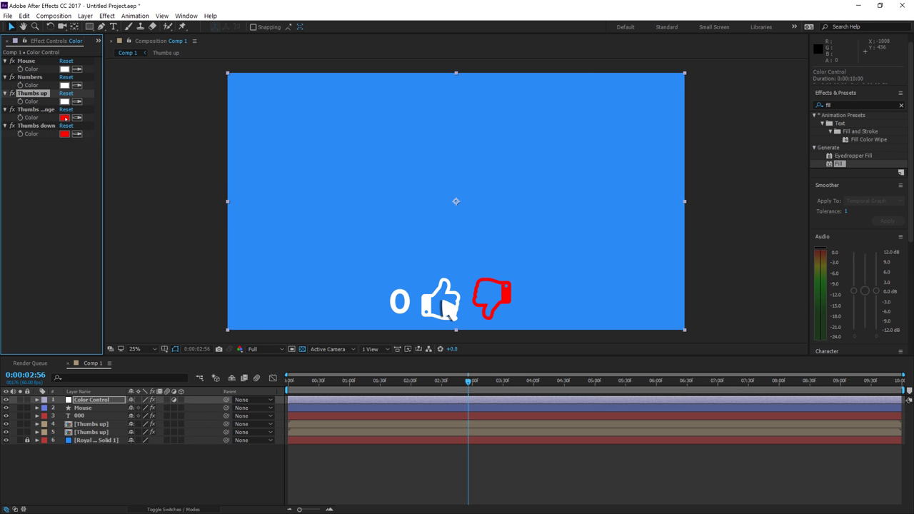
pyautogui.moveTo(479, 381); pyautogui.dragTo(448, 396)
pyautogui.press('space')
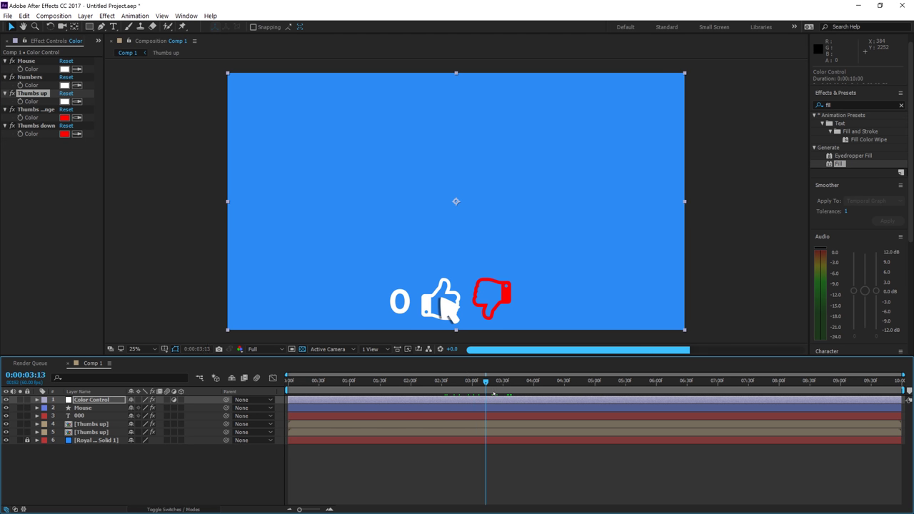
# Set the Thumbs down control's color to white (FFFFFF)
pyautogui.click(65, 134)
pyautogui.moveTo(378, 204); pyautogui.dragTo(322, 42)
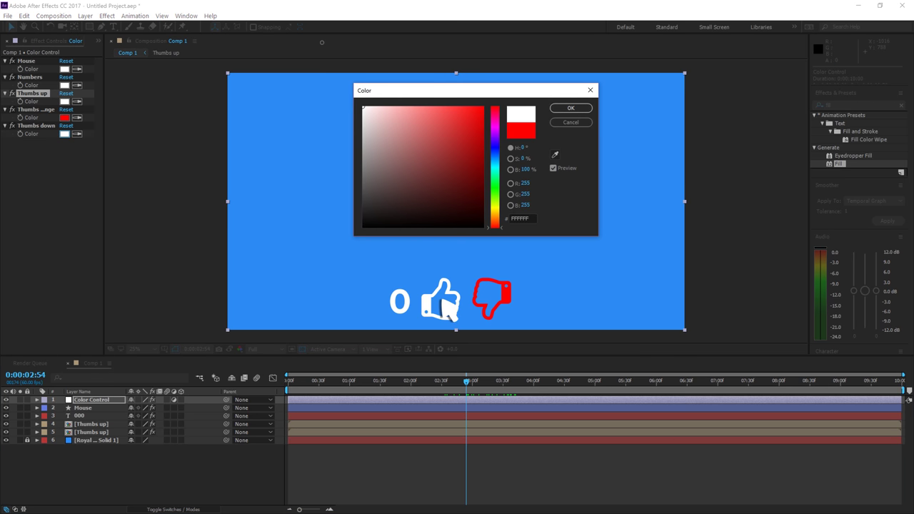
pyautogui.click(570, 107)
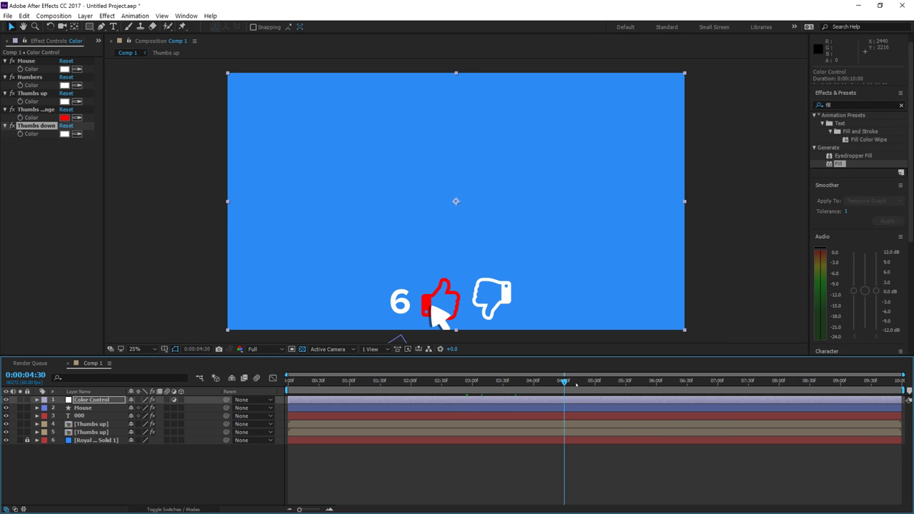
# Scrub through the timeline and play back the full like/dislike animation to check the colors and motion
pyautogui.moveTo(769, 398); pyautogui.dragTo(435, 418)
pyautogui.press('space')
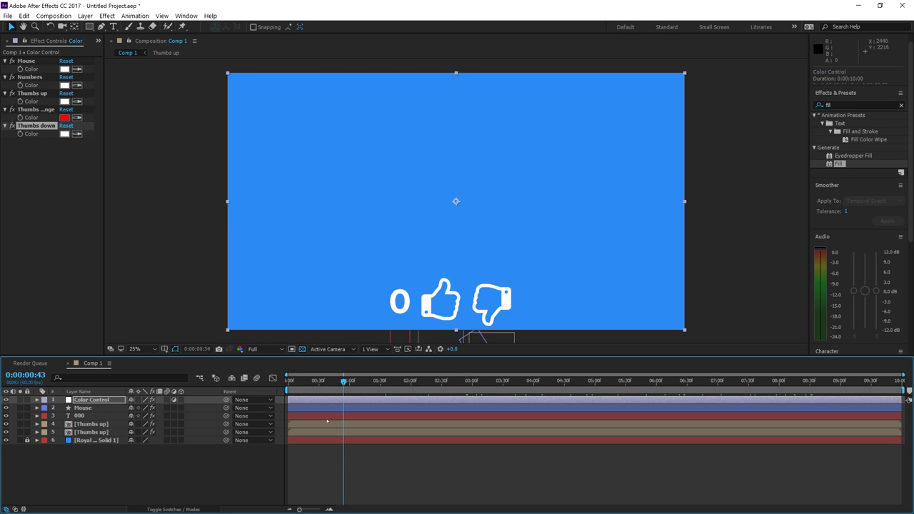
pyautogui.press('space')
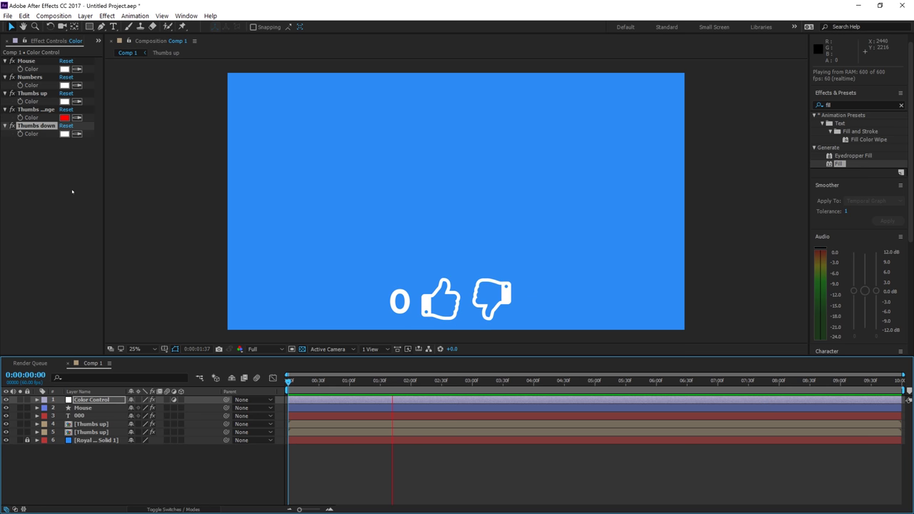
pyautogui.press('space')
# Select the thumbs-down layer, Thumbs up layer 4, and display the project's list of assets and compositions
pyautogui.click(491, 299)
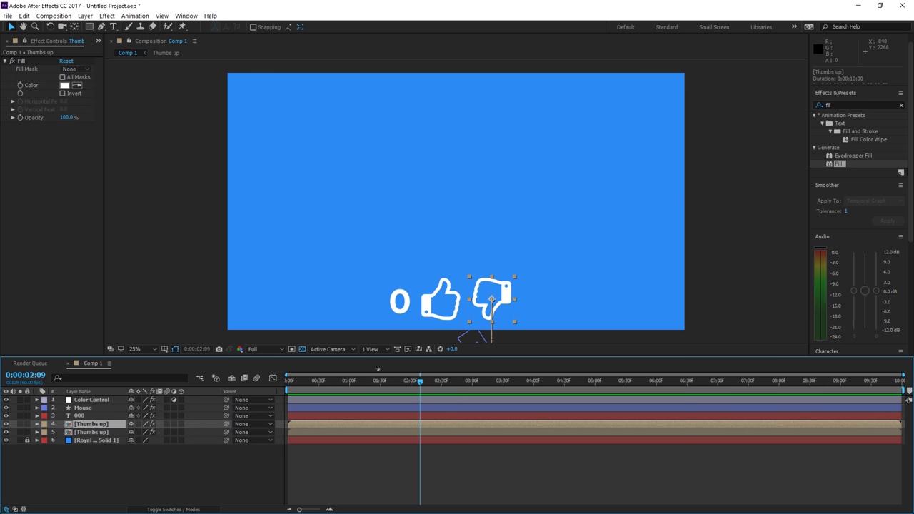
pyautogui.click(101, 432)
pyautogui.click(100, 424)
pyautogui.click(98, 41)
pyautogui.click(133, 63)
pyautogui.click(50, 180)
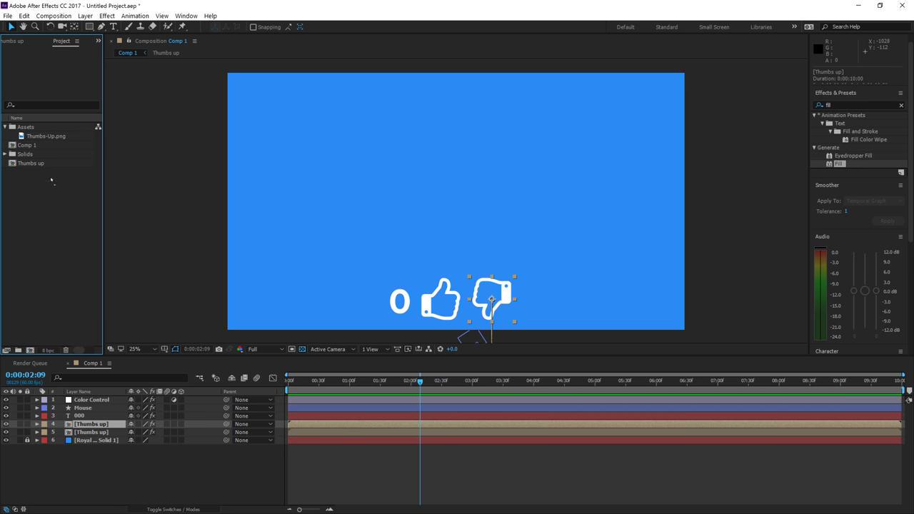
# Open the Thumbs up composition and import the blue Thumbs_Up.png from the tutorial's Assets folder into the project's Assets folder
pyautogui.click(31, 163)
pyautogui.doubleClick(32, 164)
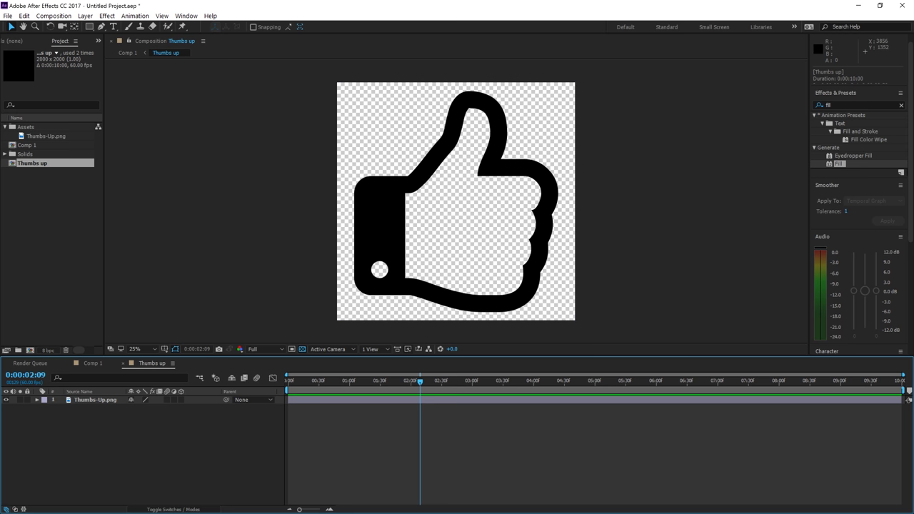
pyautogui.hotkey('alt', 'Tab')
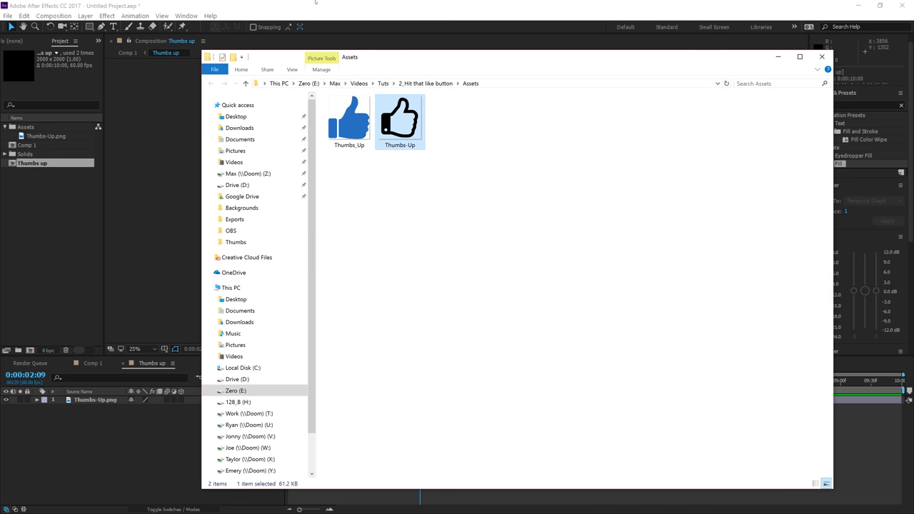
pyautogui.moveTo(349, 120); pyautogui.dragTo(42, 137)
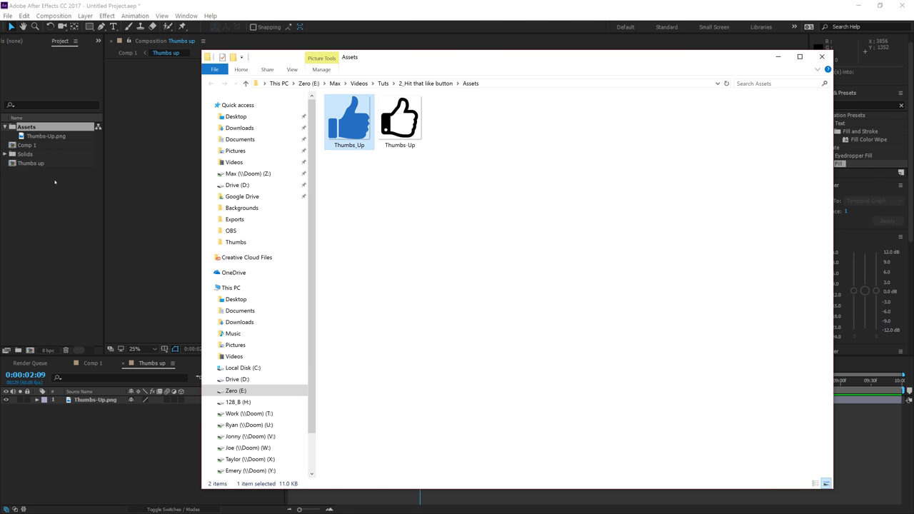
pyautogui.click(778, 57)
# Add Thumbs_Up.png to the Thumbs up composition, scale it to 250%, and align it over the outlined thumb
pyautogui.moveTo(48, 136); pyautogui.dragTo(492, 211)
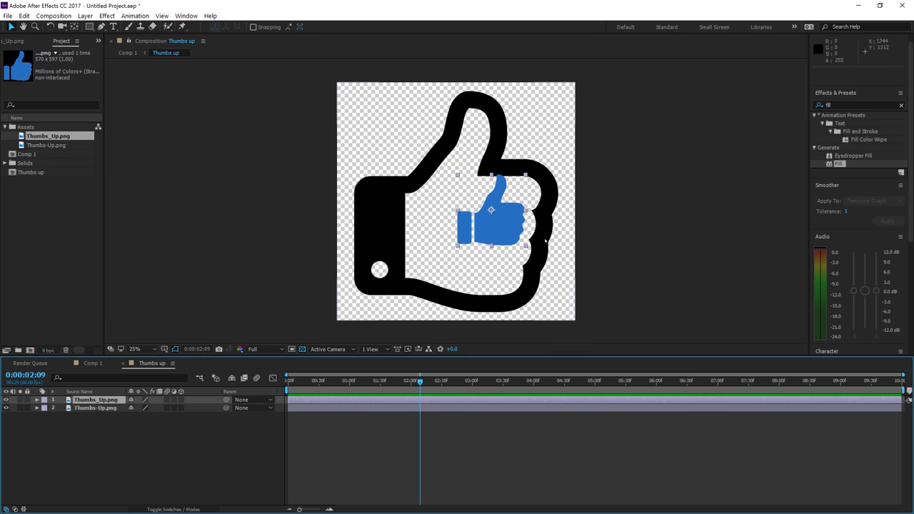
pyautogui.moveTo(526, 246); pyautogui.dragTo(575, 298)
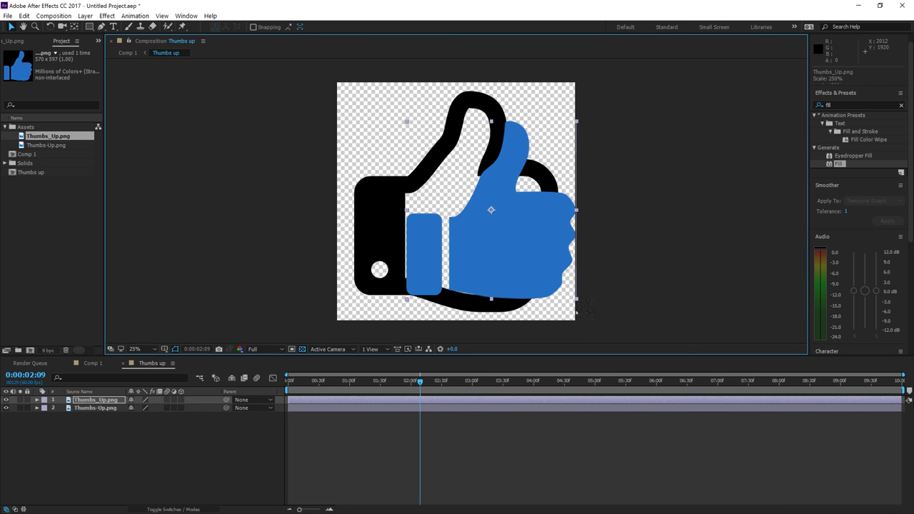
pyautogui.moveTo(532, 261); pyautogui.dragTo(490, 243)
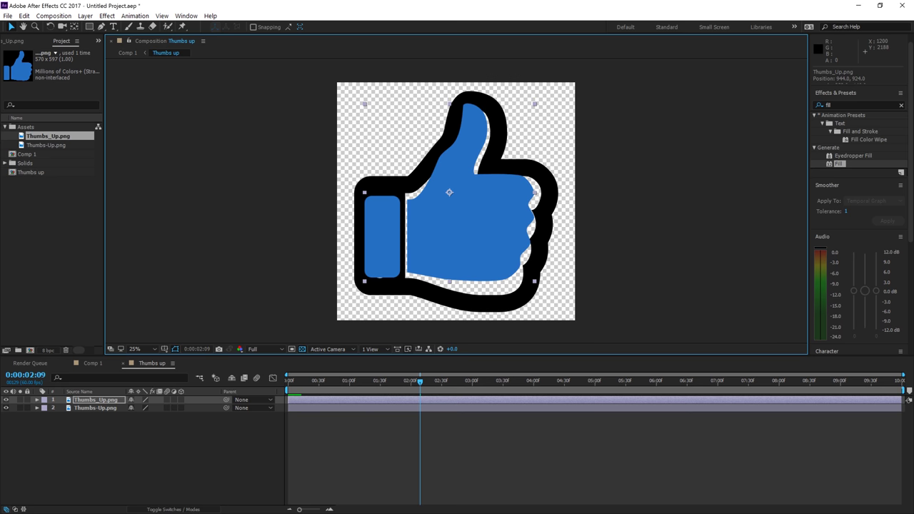
# Hide the outlined Thumbs-Up.png layer and play back Comp 1 to check the animation with the solid thumb icon
pyautogui.click(95, 408)
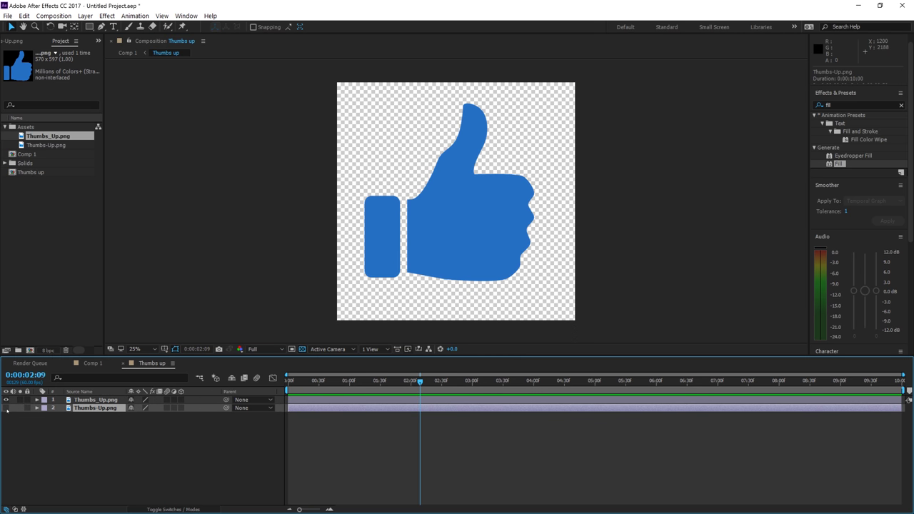
pyautogui.click(127, 53)
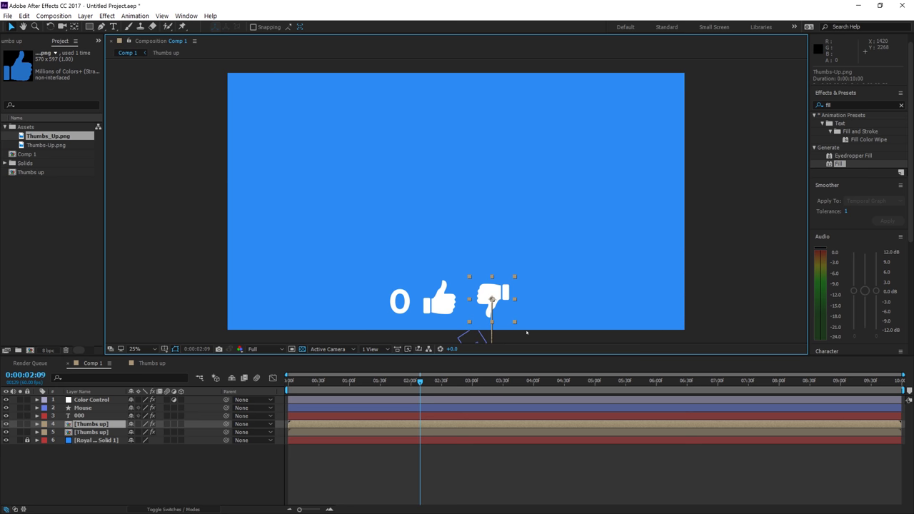
pyautogui.press('space')
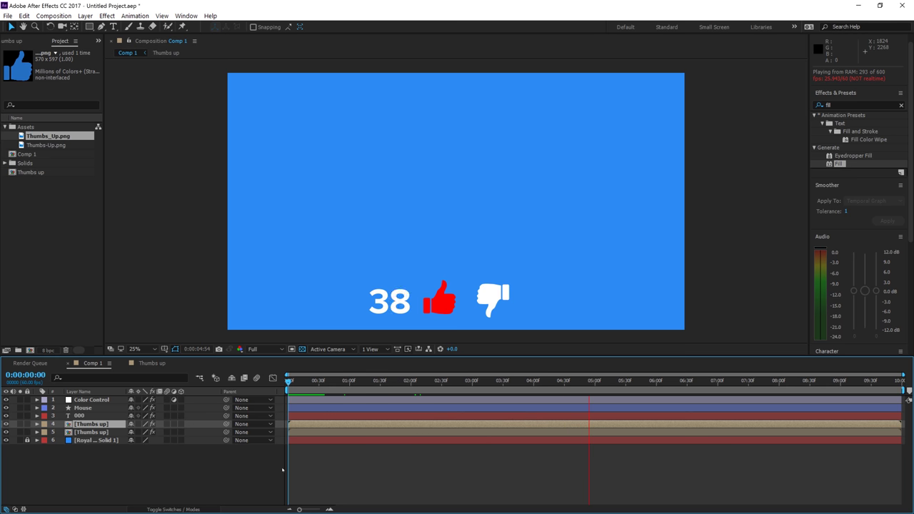
pyautogui.click(139, 471)
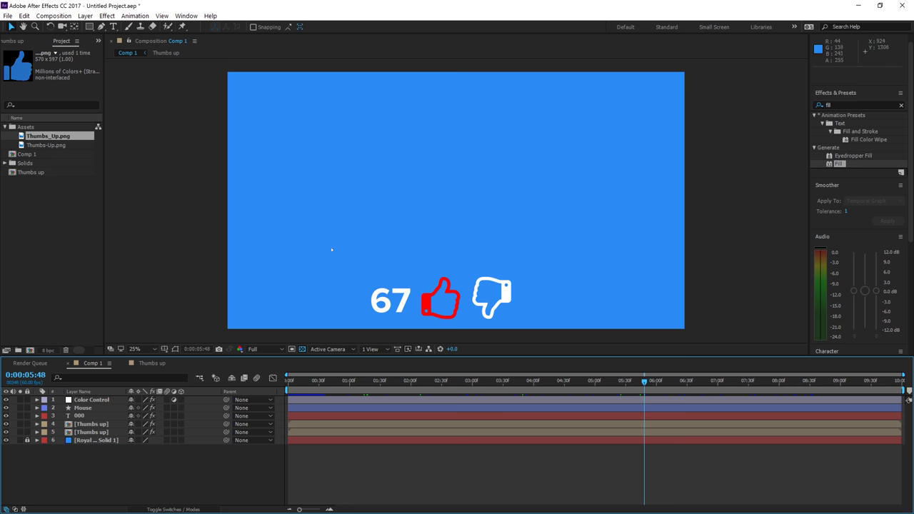
# Create a null object in Comp 1 and move it over the red thumbs-up icon
pyautogui.rightClick(184, 467)
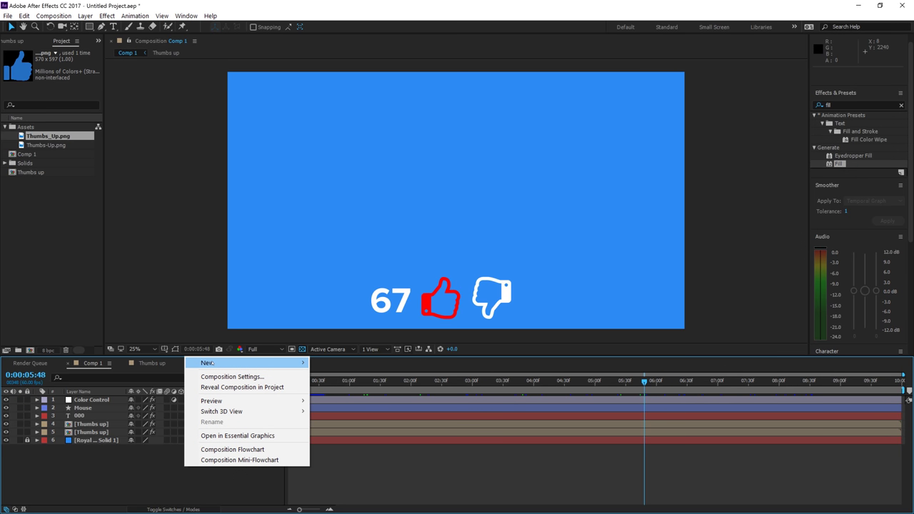
pyautogui.moveTo(285, 364)
pyautogui.click(341, 420)
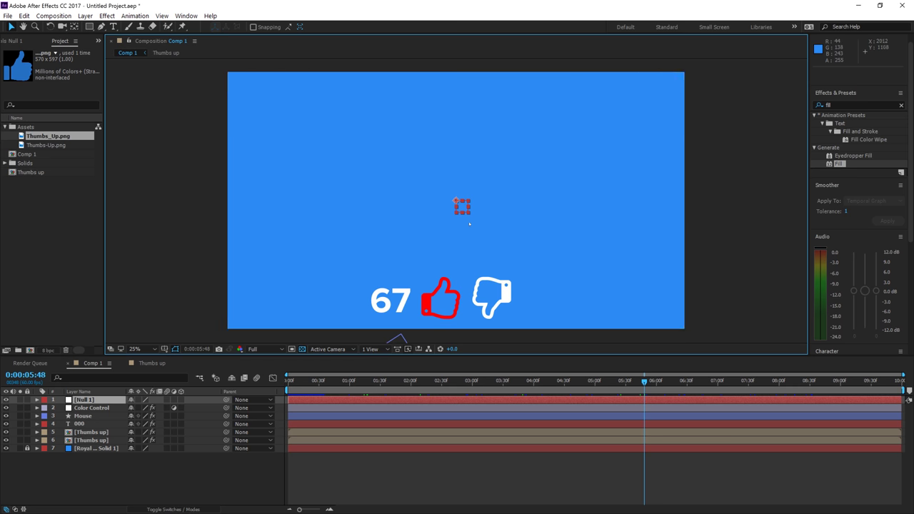
pyautogui.scroll(-1, 463, 220)
pyautogui.scroll(4, 464, 225)
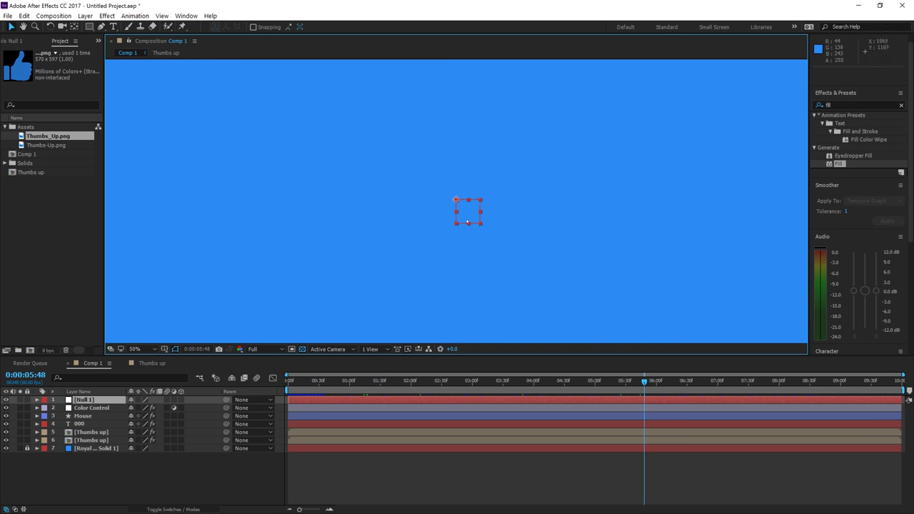
pyautogui.scroll(-2, 469, 236)
pyautogui.scroll(-2, 470, 240)
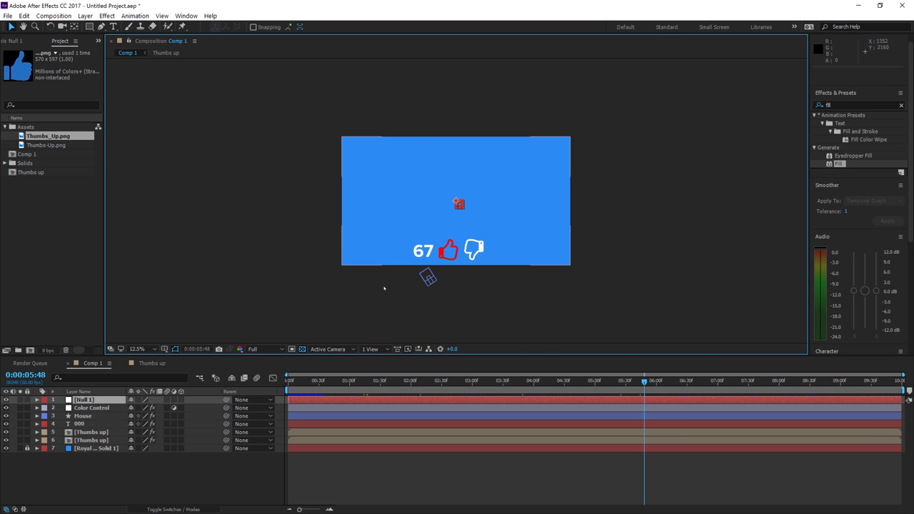
pyautogui.scroll(2, 455, 206)
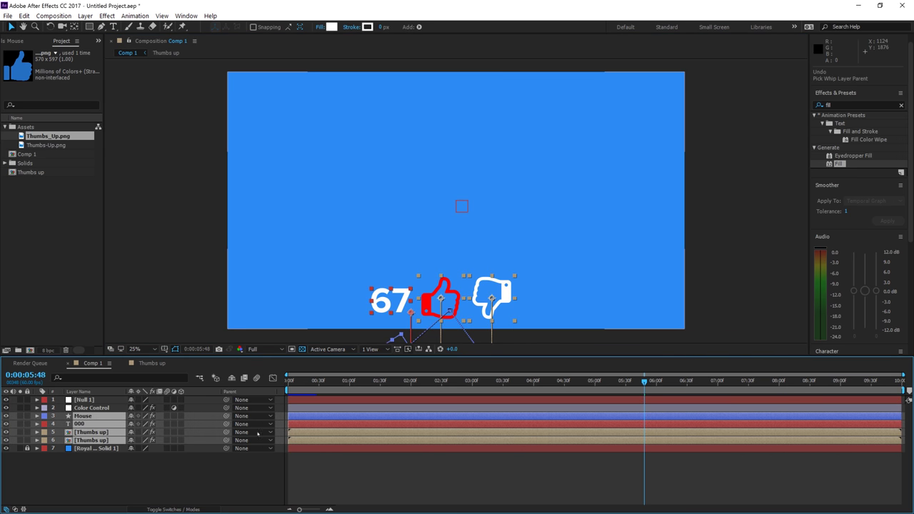
pyautogui.moveTo(454, 207); pyautogui.dragTo(439, 295)
# Parent the Mouse, 000 and both Thumbs up layers to Null 1
pyautogui.click(84, 416)
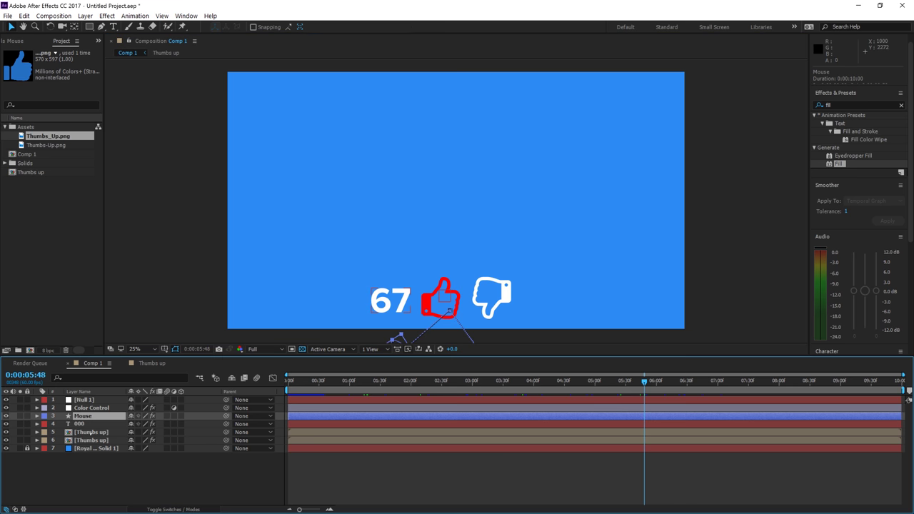
pyautogui.keyDown('shift'); pyautogui.click(89, 439); pyautogui.keyUp('shift')
pyautogui.moveTo(227, 415)
pyautogui.mouseDown()
pyautogui.moveTo(125, 416)
pyautogui.moveTo(84, 400)
pyautogui.mouseUp()
# Turn on the Title/Action Safe guides and move Null 1 to about 1900, 1880 to center the thumbs-up icon
pyautogui.click(87, 400)
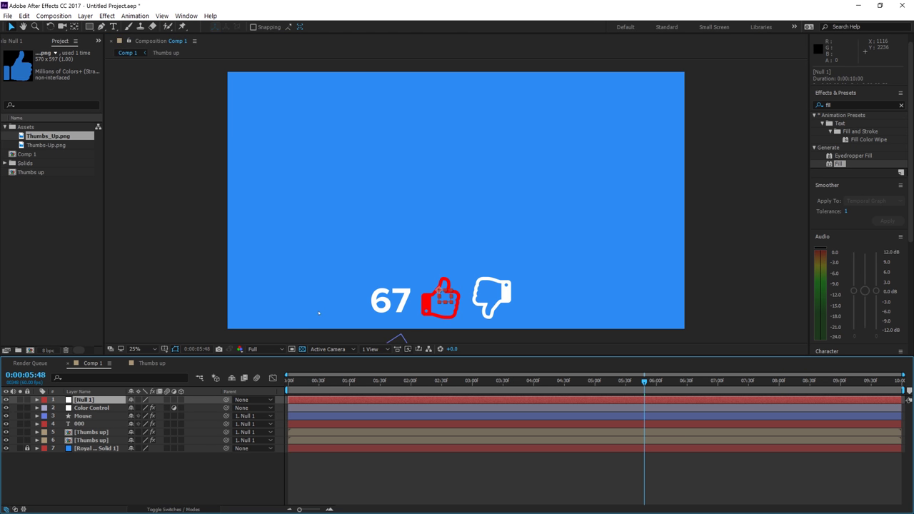
pyautogui.moveTo(436, 304)
pyautogui.mouseDown()
pyautogui.moveTo(452, 295)
pyautogui.moveTo(374, 307)
pyautogui.moveTo(444, 276)
pyautogui.moveTo(445, 226)
pyautogui.moveTo(447, 299)
pyautogui.mouseUp()
pyautogui.click(164, 349)
pyautogui.click(185, 361)
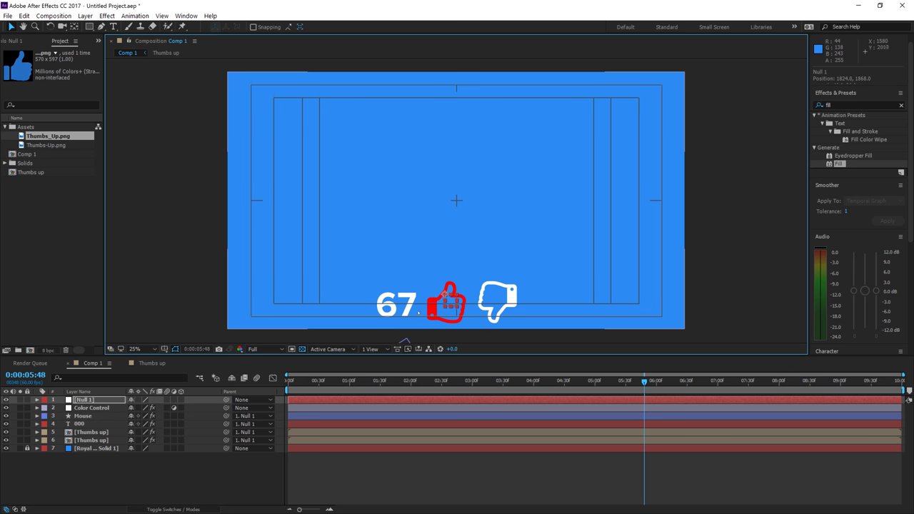
pyautogui.click(164, 349)
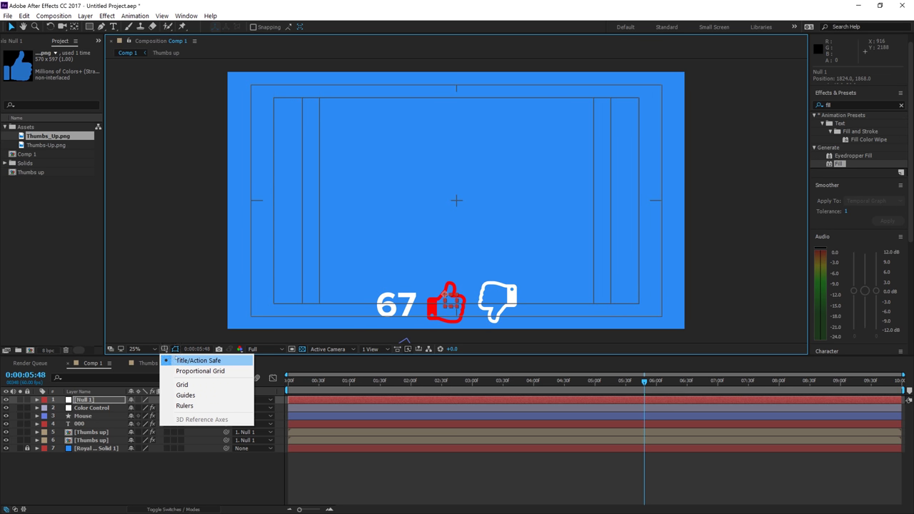
pyautogui.click(444, 295)
pyautogui.moveTo(444, 294); pyautogui.dragTo(453, 296)
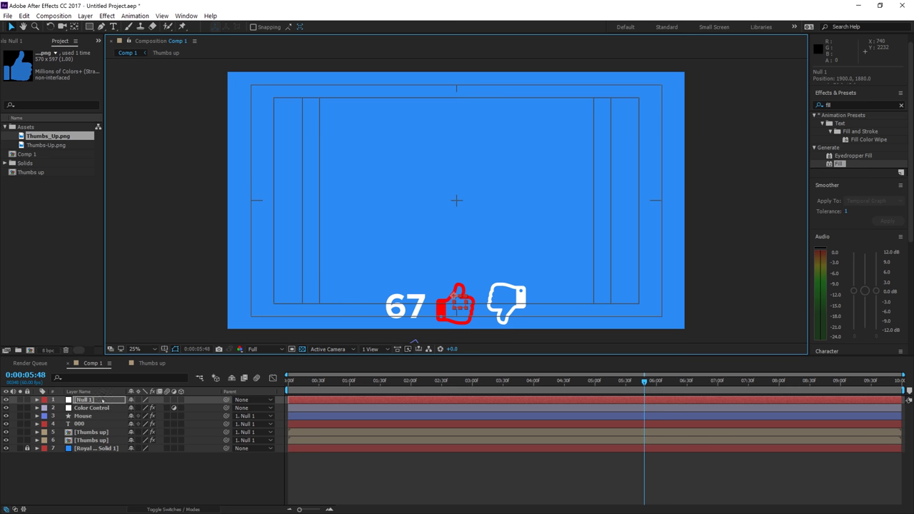
# Show the Scale property of Null 1 and collapse the layer again
pyautogui.press('s')
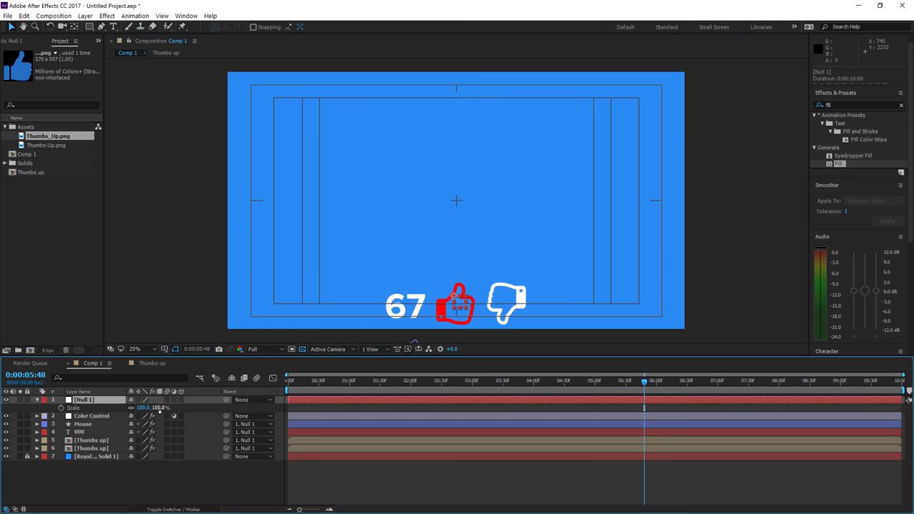
pyautogui.click(193, 480)
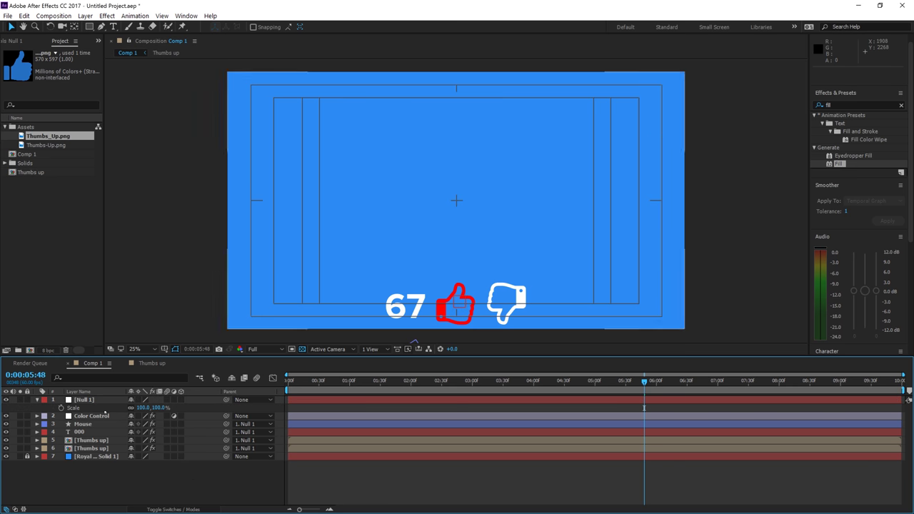
pyautogui.click(84, 401)
pyautogui.click(38, 400)
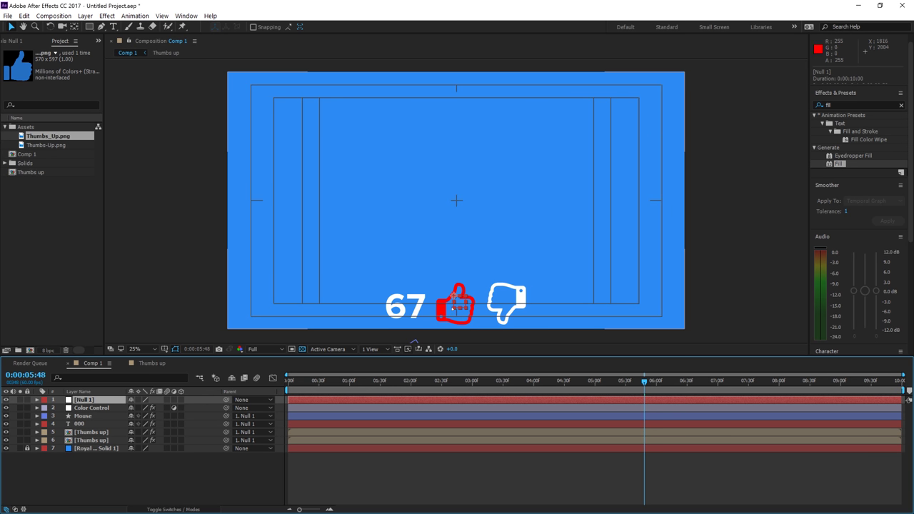
pyautogui.moveTo(460, 303); pyautogui.dragTo(457, 304)
# Hide the thumbs-down layer, Thumbs up layer 5, and shift Null 1 sideways to center the counter and thumbs-up icon in the frame
pyautogui.click(102, 432)
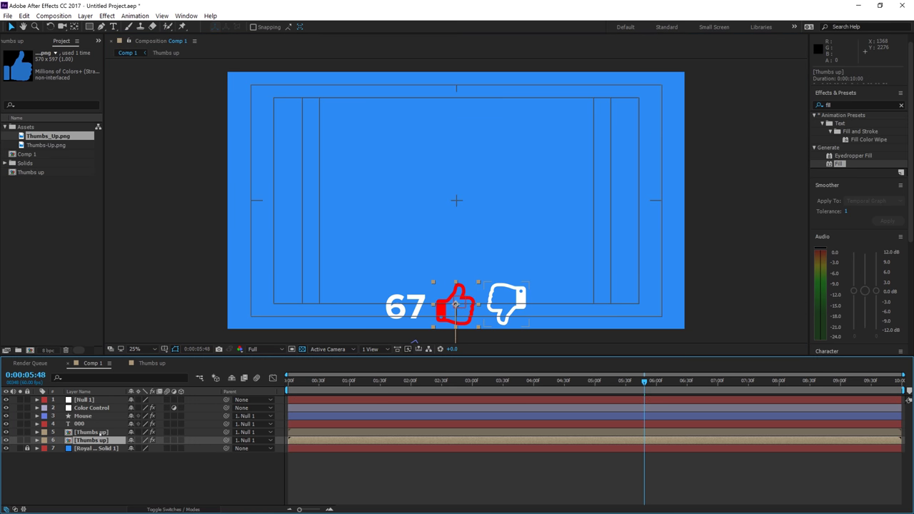
pyautogui.click(5, 432)
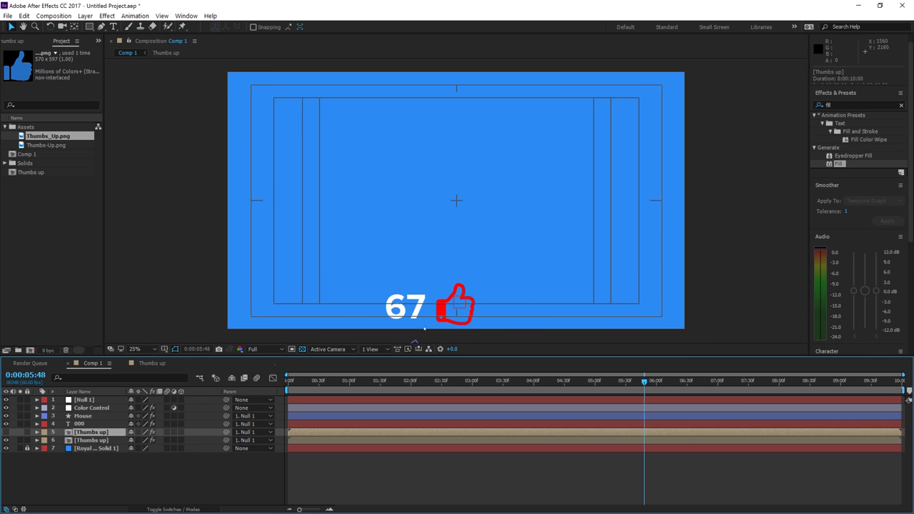
pyautogui.click(97, 400)
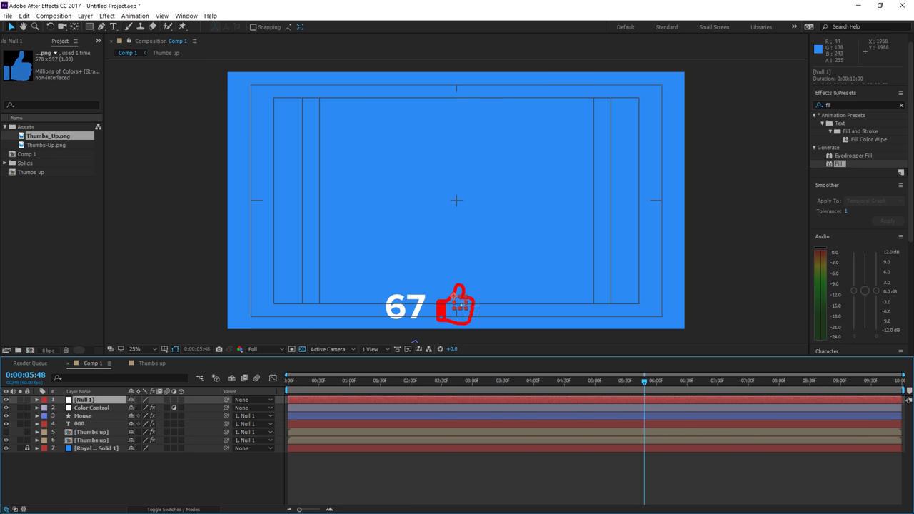
pyautogui.moveTo(454, 300); pyautogui.dragTo(482, 300)
pyautogui.click(488, 304)
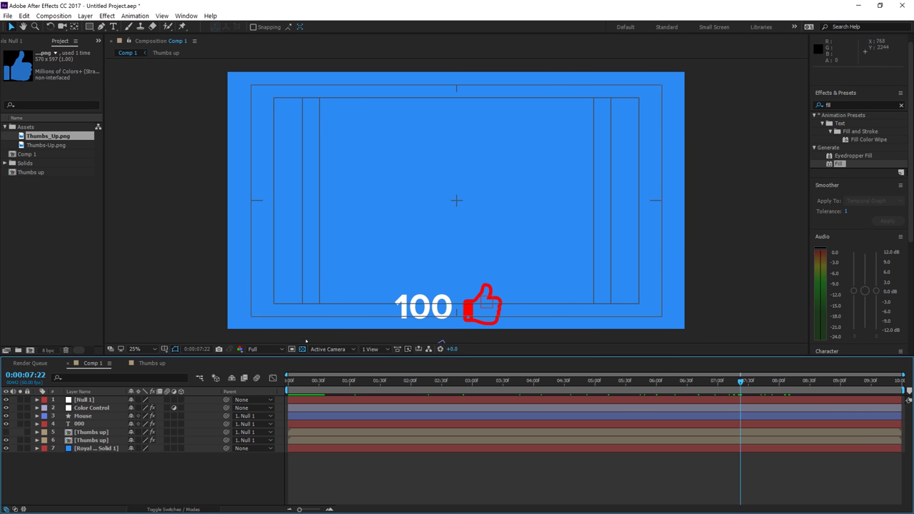
pyautogui.moveTo(310, 380); pyautogui.dragTo(679, 380)
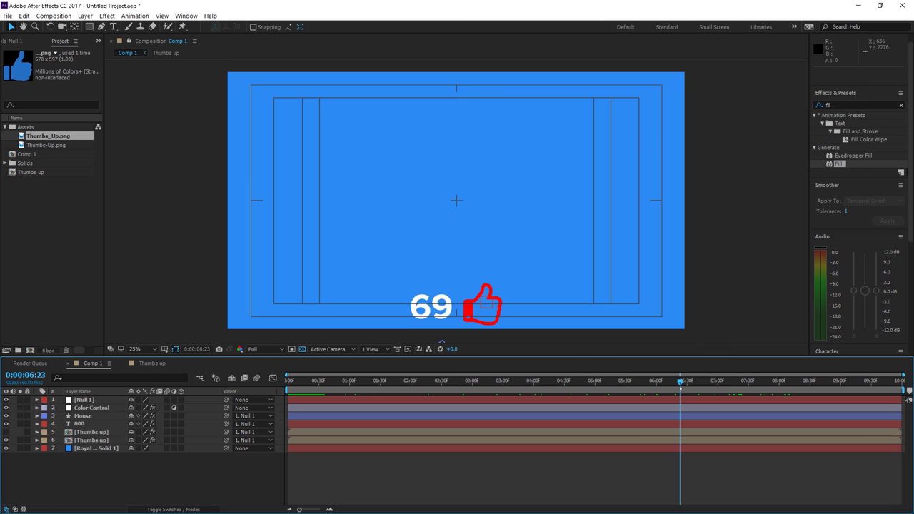
# Hide the Royal Blue Solid 1 background layer and scrub the timeline to check the animation over transparency
pyautogui.click(100, 447)
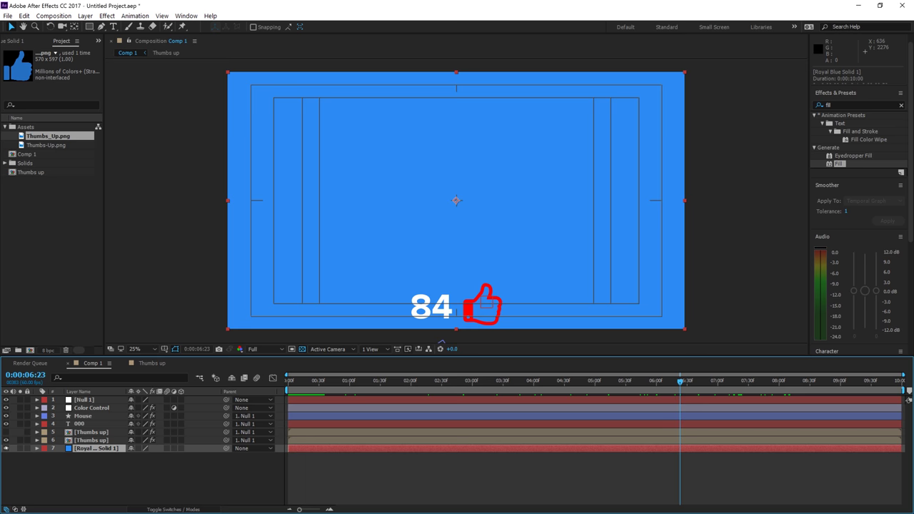
pyautogui.click(5, 447)
pyautogui.moveTo(680, 381); pyautogui.dragTo(406, 386)
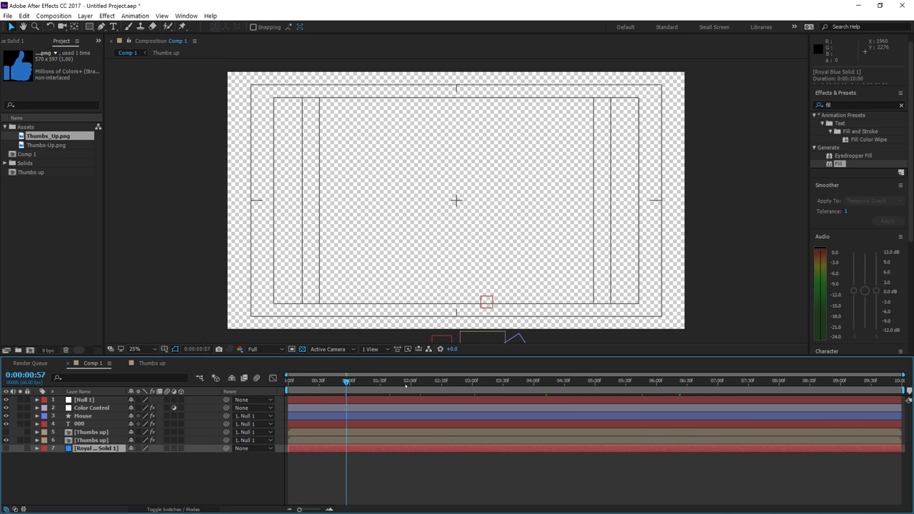
pyautogui.click(620, 381)
# Add Comp 1 to the render queue and change the video output channels of its AVI output module
pyautogui.click(54, 15)
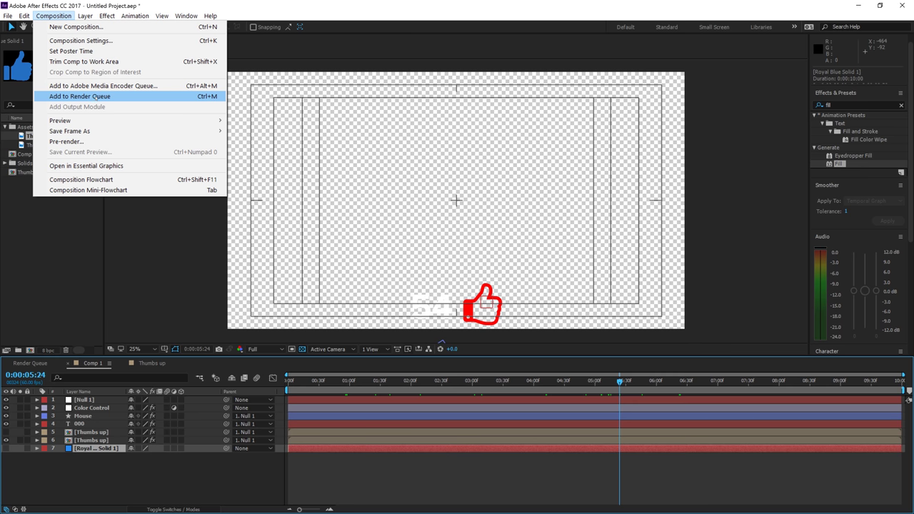
pyautogui.click(79, 96)
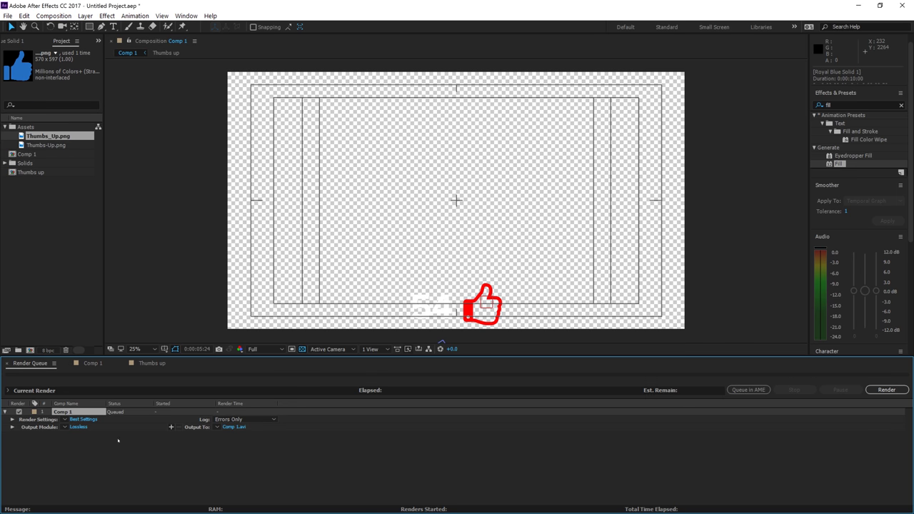
pyautogui.click(79, 426)
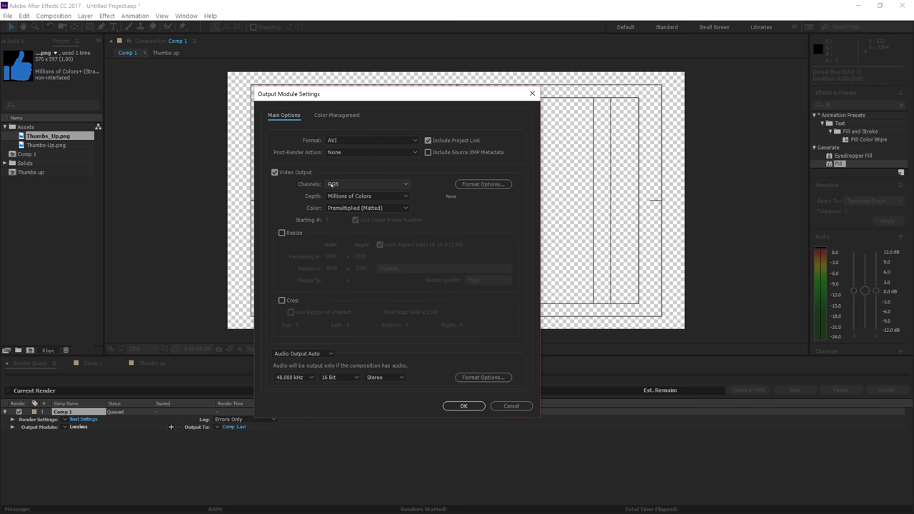
pyautogui.click(367, 184)
pyautogui.click(361, 217)
pyautogui.click(463, 406)
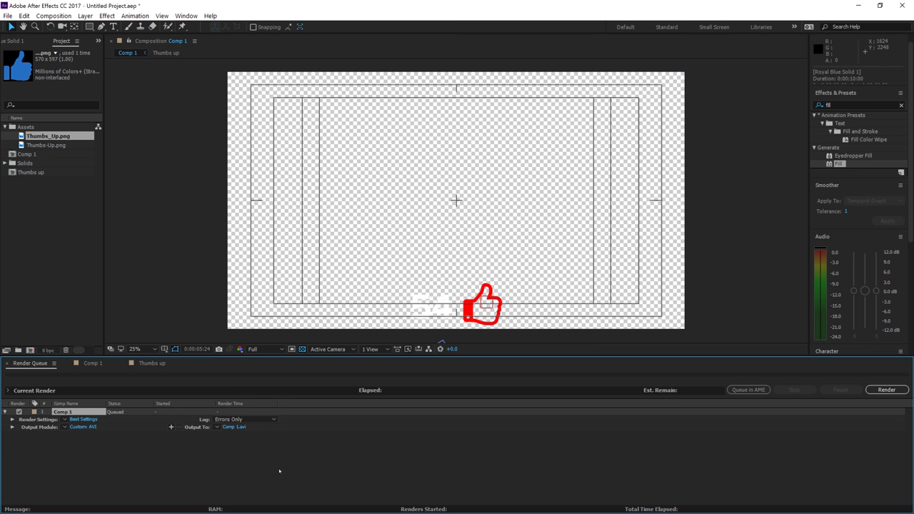
# Look at the output file location for Comp 1's render and leave the destination as is
pyautogui.click(236, 427)
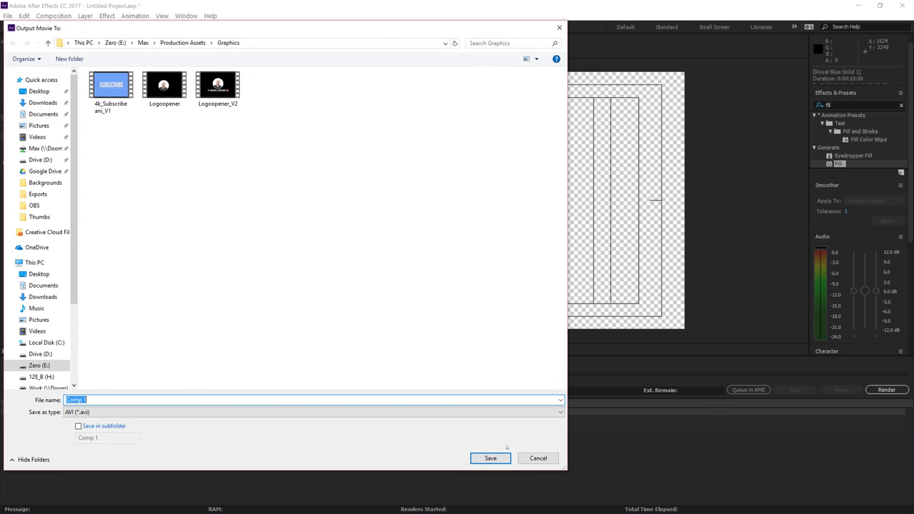
pyautogui.click(540, 460)
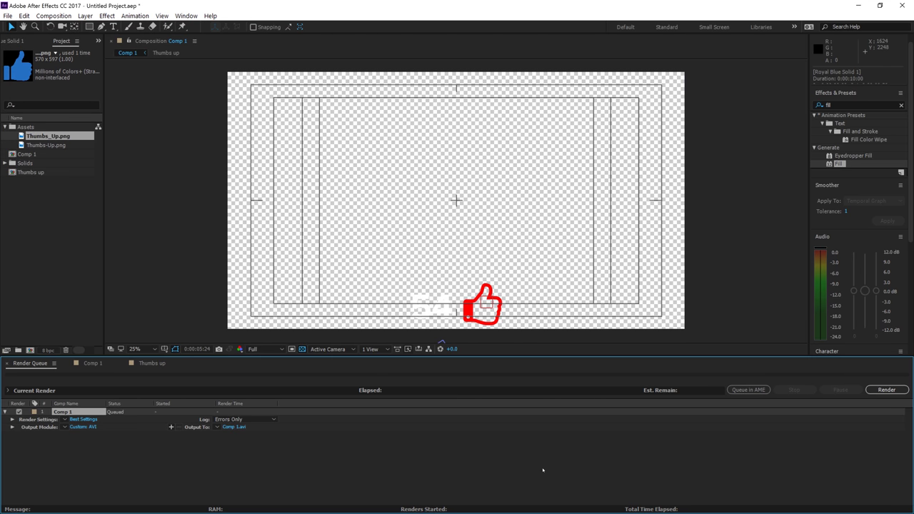